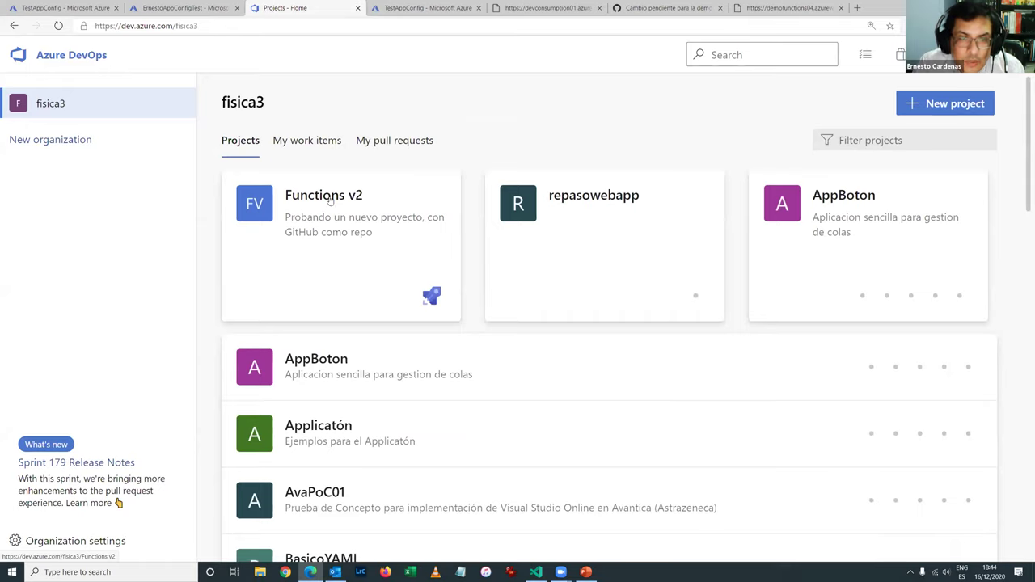
Open the FunctionsFirstPhase pipeline of the Functions v2 project for editing and hide the task assistant
{"action": "left_click", "coordinate": [330, 201]}
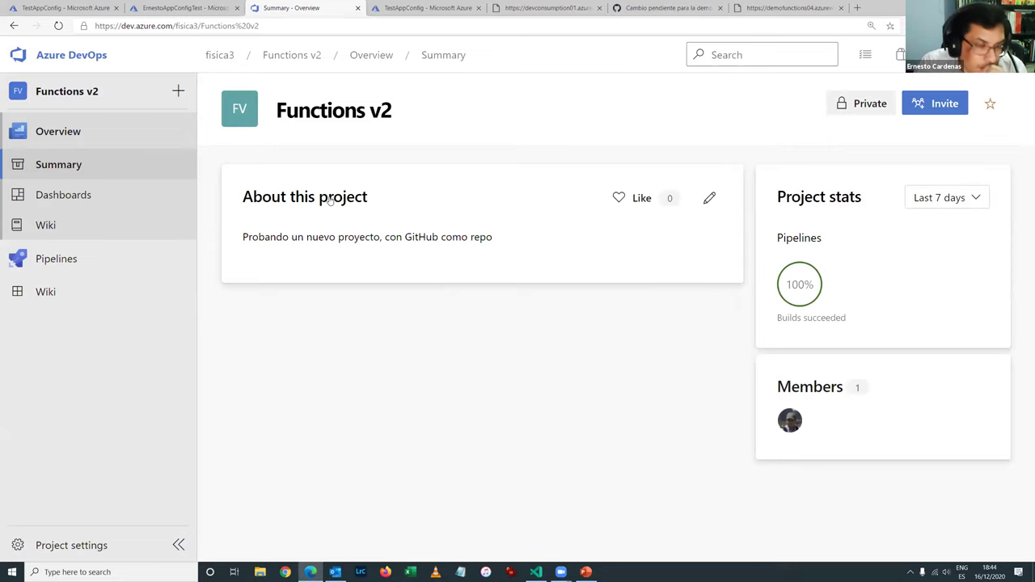
{"action": "left_click", "coordinate": [58, 260]}
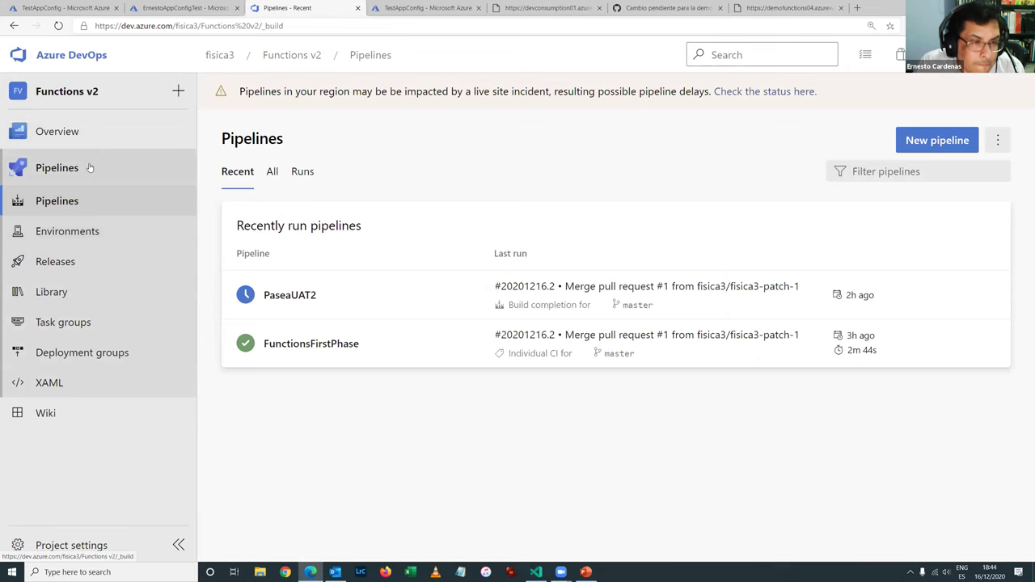
{"action": "left_click", "coordinate": [300, 345]}
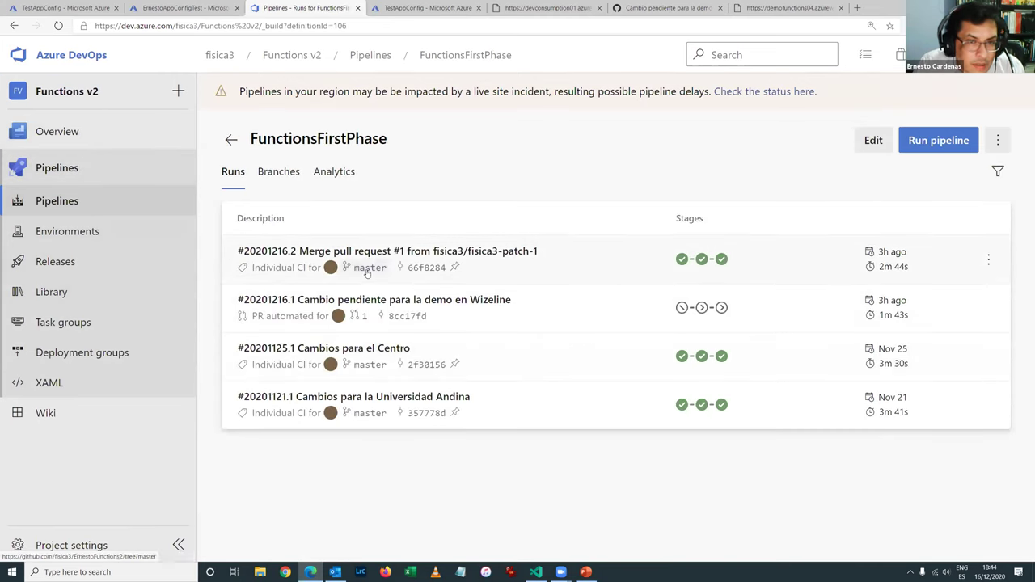
{"action": "left_click", "coordinate": [872, 141]}
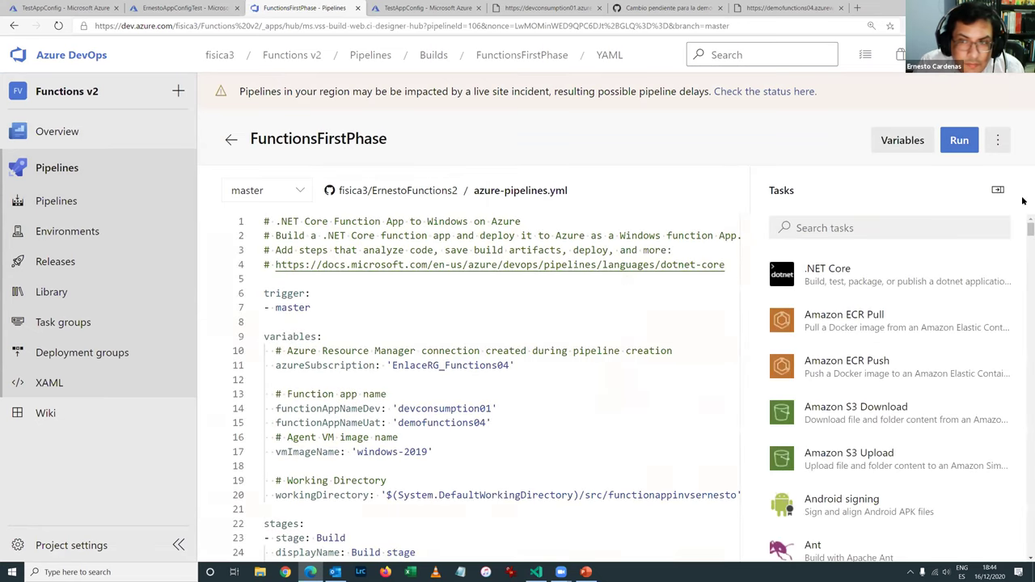
{"action": "left_click", "coordinate": [998, 190]}
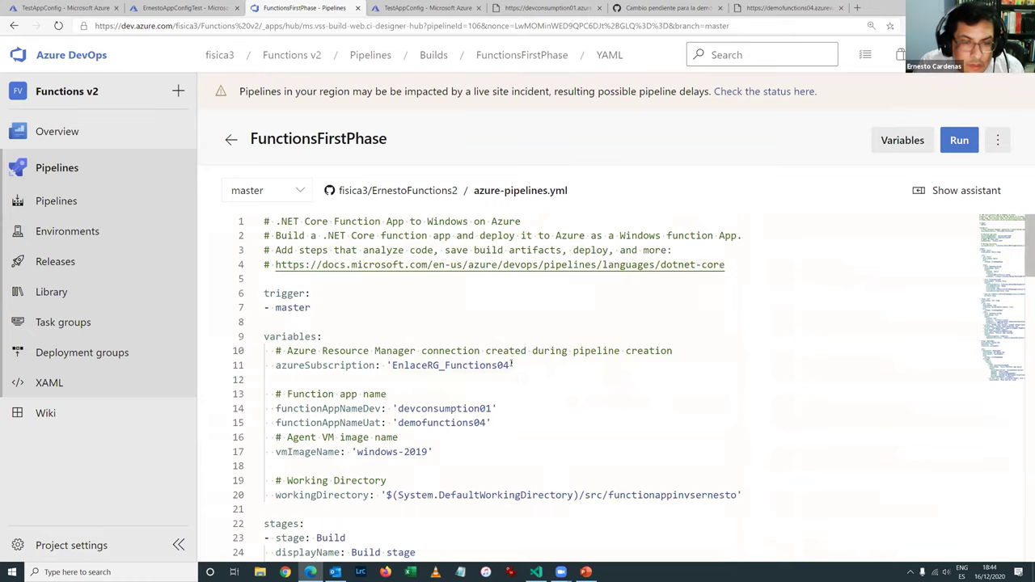
Examine the variables in azure-pipelines.yml: Azure subscription, dev and UAT function app names, VM image and working directory
{"action": "left_click_drag", "start_coordinate": [521, 365], "coordinate": [259, 368]}
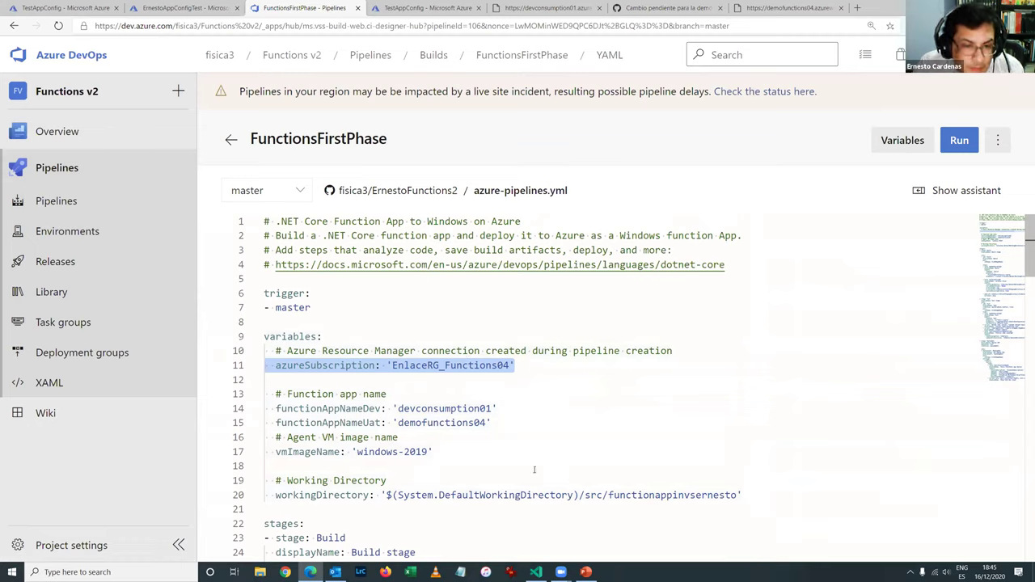
{"action": "double_click", "coordinate": [417, 407]}
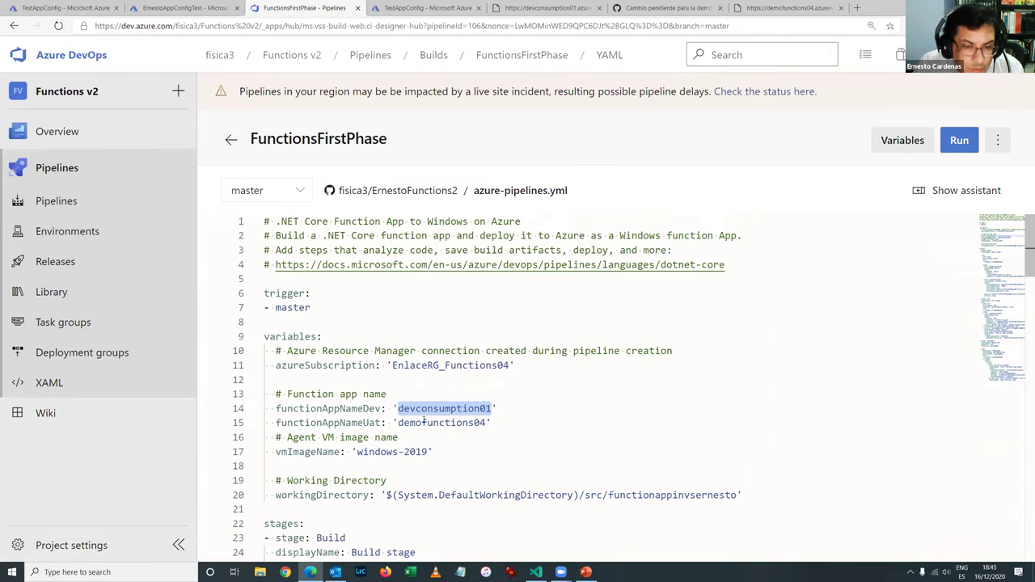
{"action": "double_click", "coordinate": [423, 422]}
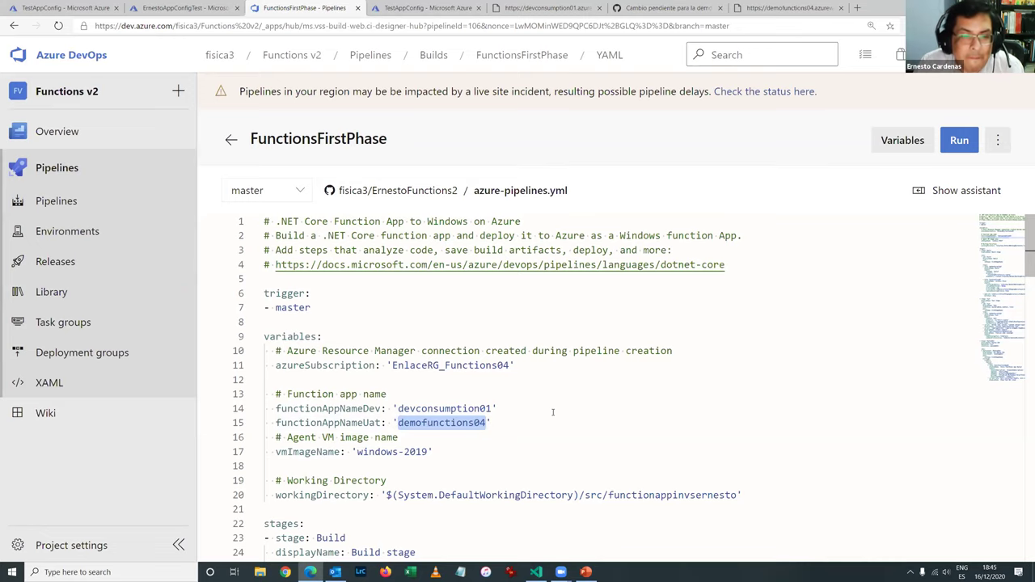
{"action": "scroll", "coordinate": [553, 413], "scroll_direction": "down", "scroll_amount": 3}
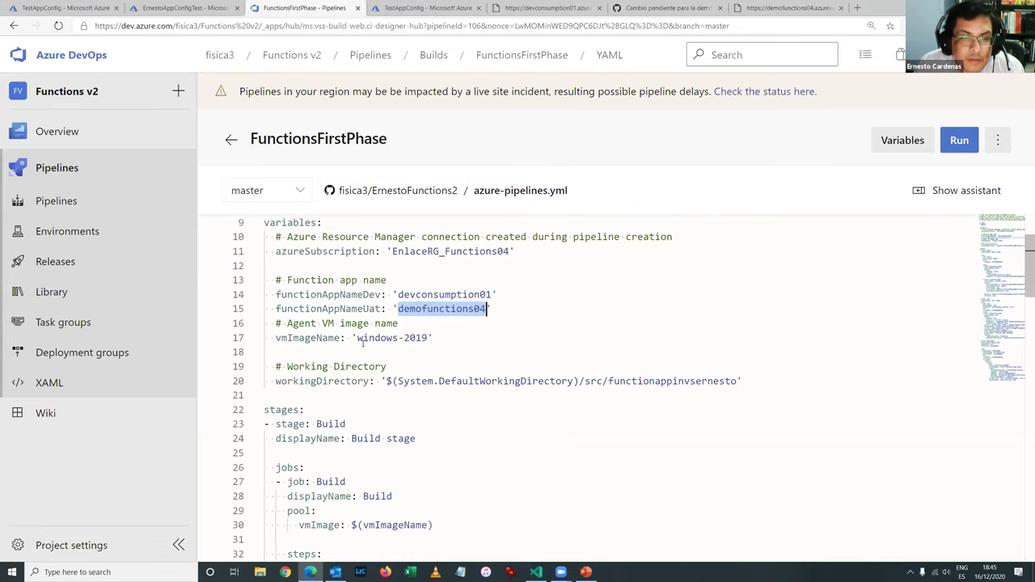
{"action": "left_click_drag", "start_coordinate": [357, 338], "coordinate": [430, 338]}
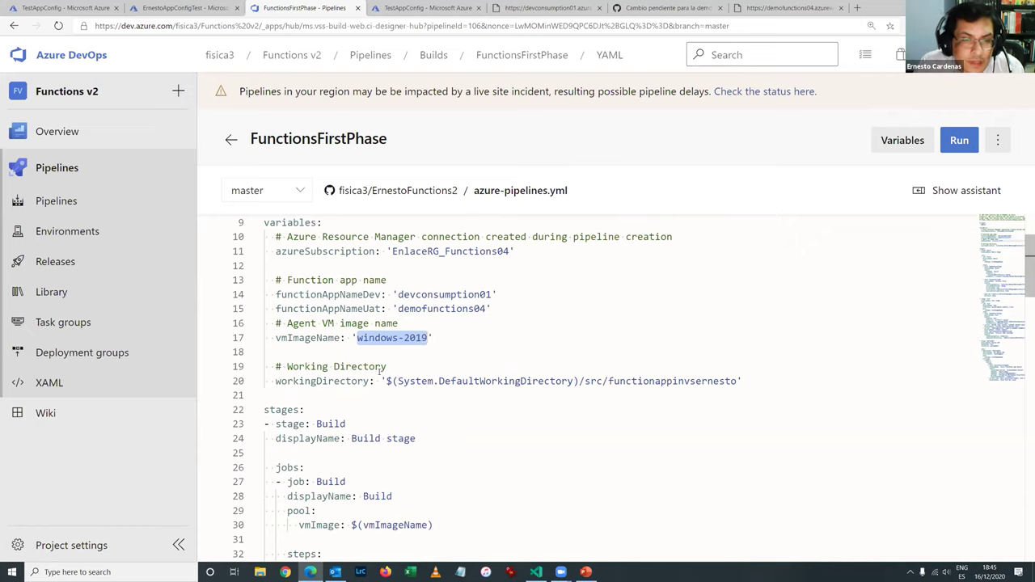
{"action": "left_click_drag", "start_coordinate": [386, 381], "coordinate": [742, 381]}
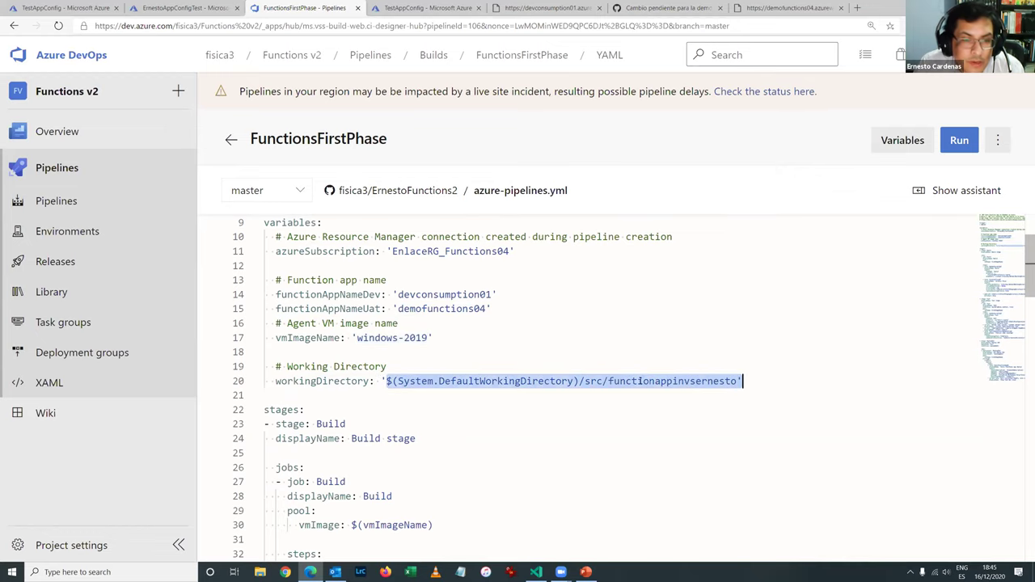
Examine the Build stage's jobs, including the DotNetCoreCLI@2 project path, the ArchiveFiles@2 task and the publish step
{"action": "scroll", "coordinate": [625, 381], "scroll_direction": "down", "scroll_amount": 2}
{"action": "scroll", "coordinate": [625, 381], "scroll_direction": "down", "scroll_amount": 3}
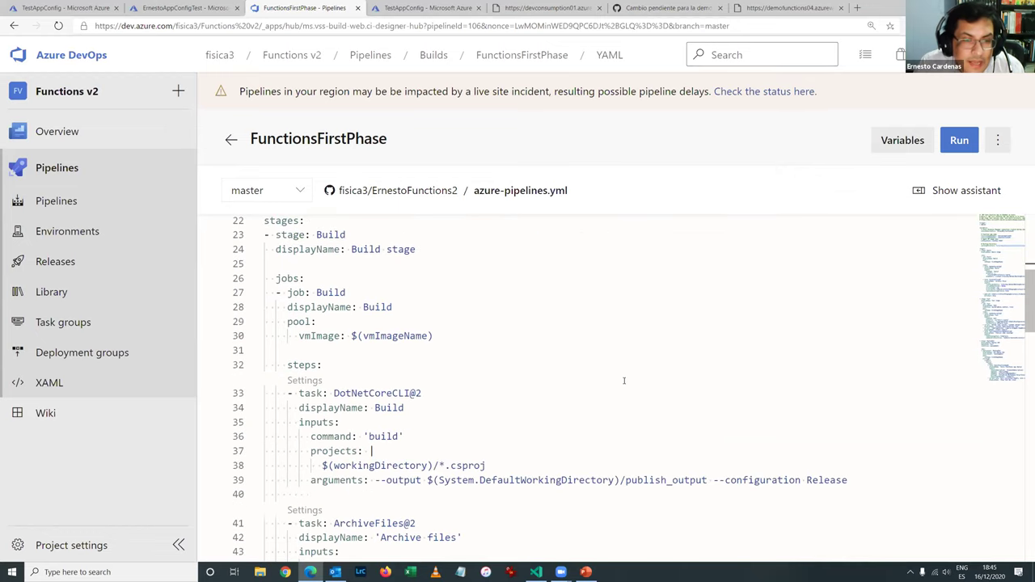
{"action": "double_click", "coordinate": [285, 278]}
{"action": "scroll", "coordinate": [555, 383], "scroll_direction": "down", "scroll_amount": 1}
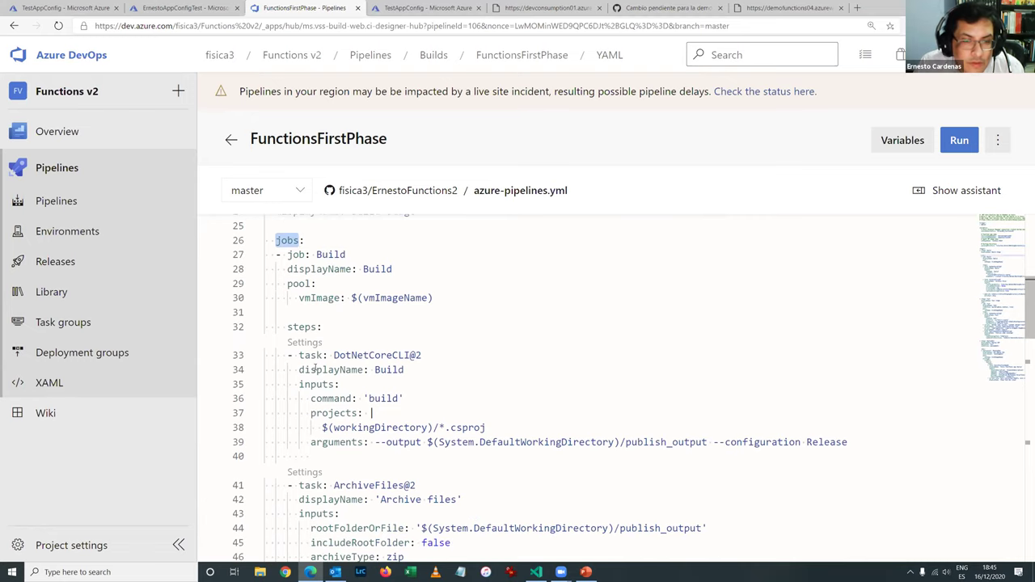
{"action": "left_click_drag", "start_coordinate": [499, 429], "coordinate": [402, 419]}
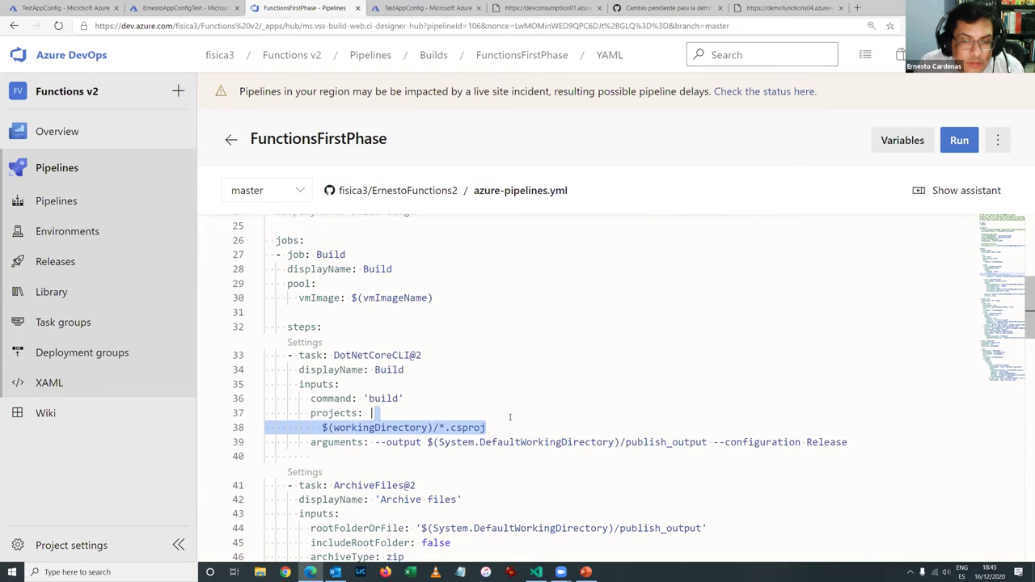
{"action": "scroll", "coordinate": [673, 83], "scroll_direction": "down", "scroll_amount": 3}
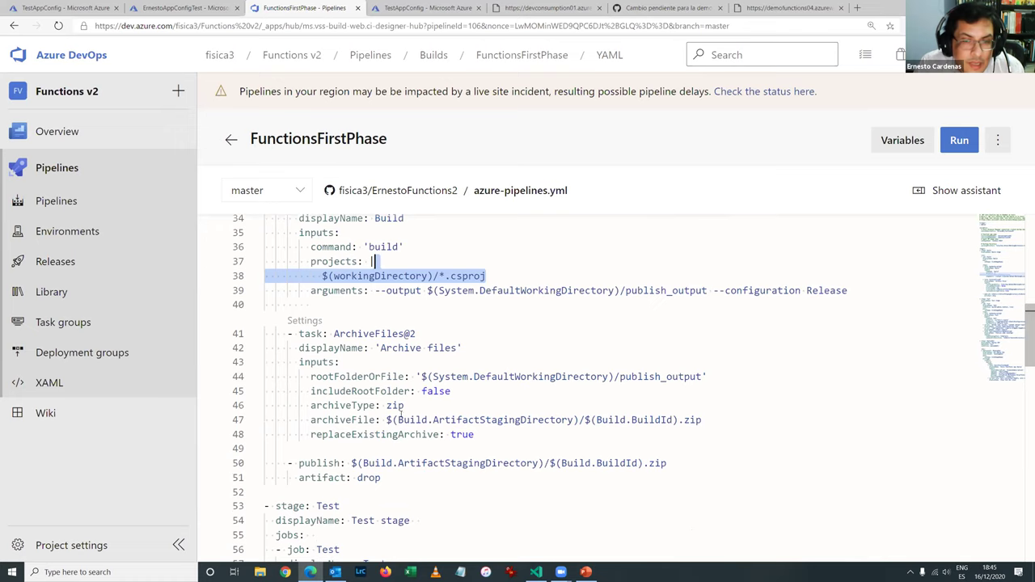
{"action": "left_click_drag", "start_coordinate": [678, 462], "coordinate": [375, 367]}
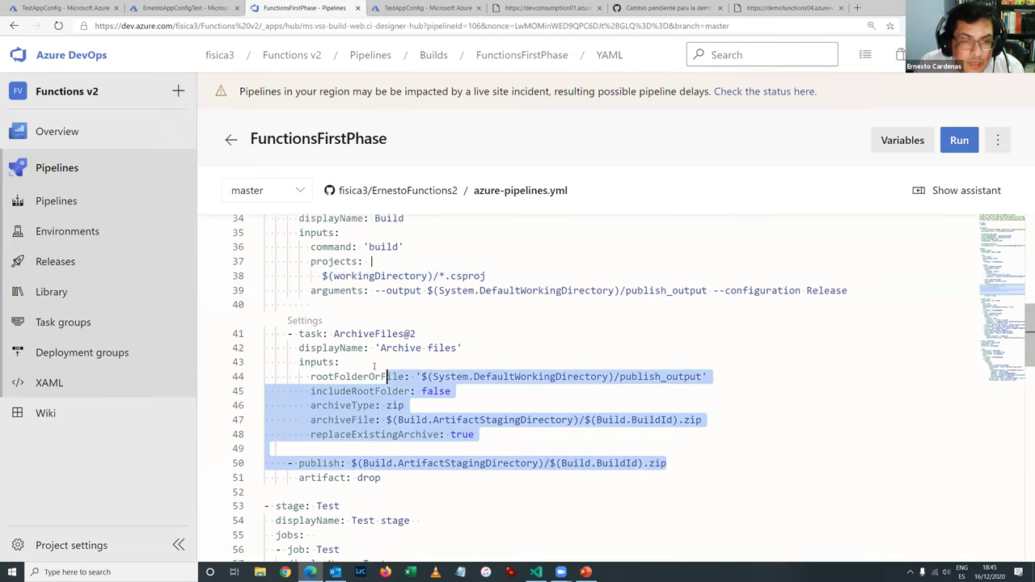
{"action": "left_click_drag", "start_coordinate": [270, 327], "coordinate": [296, 325]}
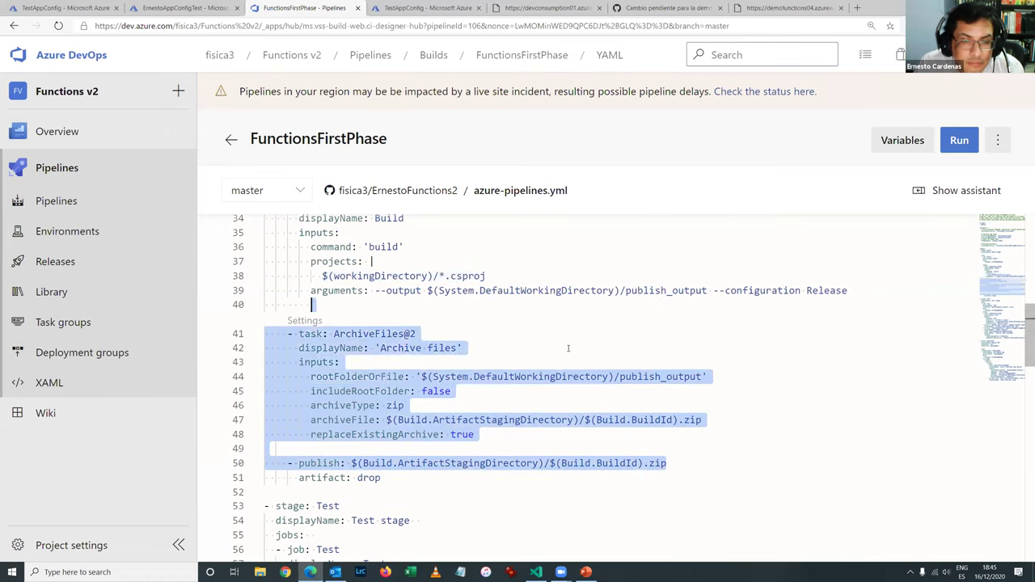
Review the Test stage, from its DotNetCoreCLI@2 test task to the code coverage publishing task
{"action": "scroll", "coordinate": [636, 388], "scroll_direction": "down", "scroll_amount": 6}
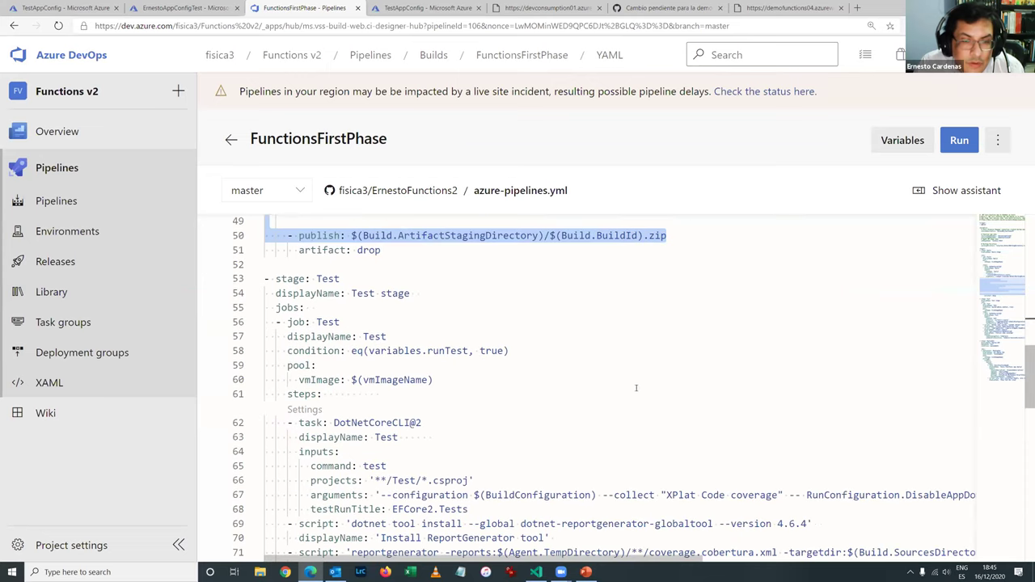
{"action": "scroll", "coordinate": [418, 349], "scroll_direction": "down", "scroll_amount": 1}
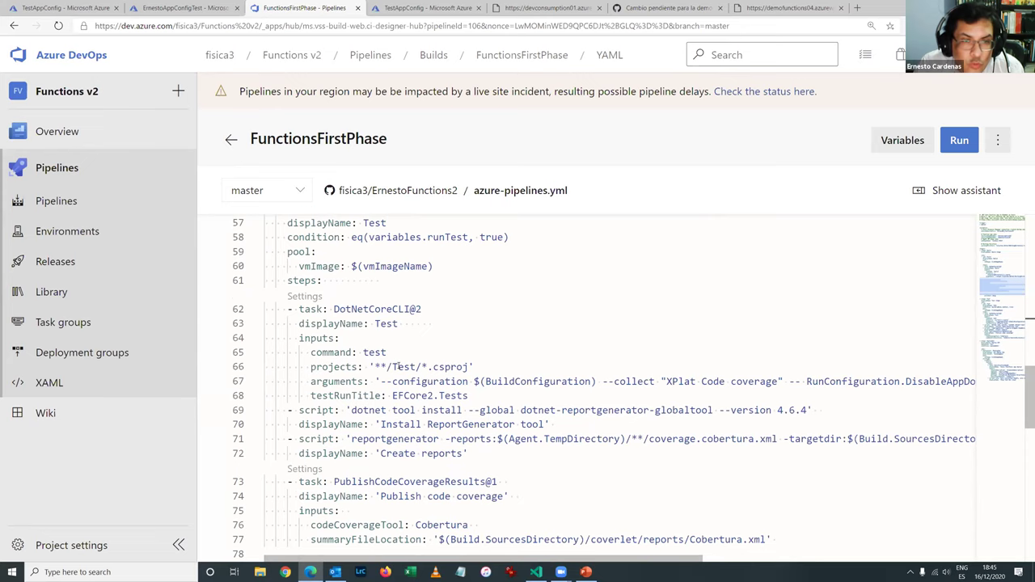
{"action": "scroll", "coordinate": [397, 367], "scroll_direction": "down", "scroll_amount": 2}
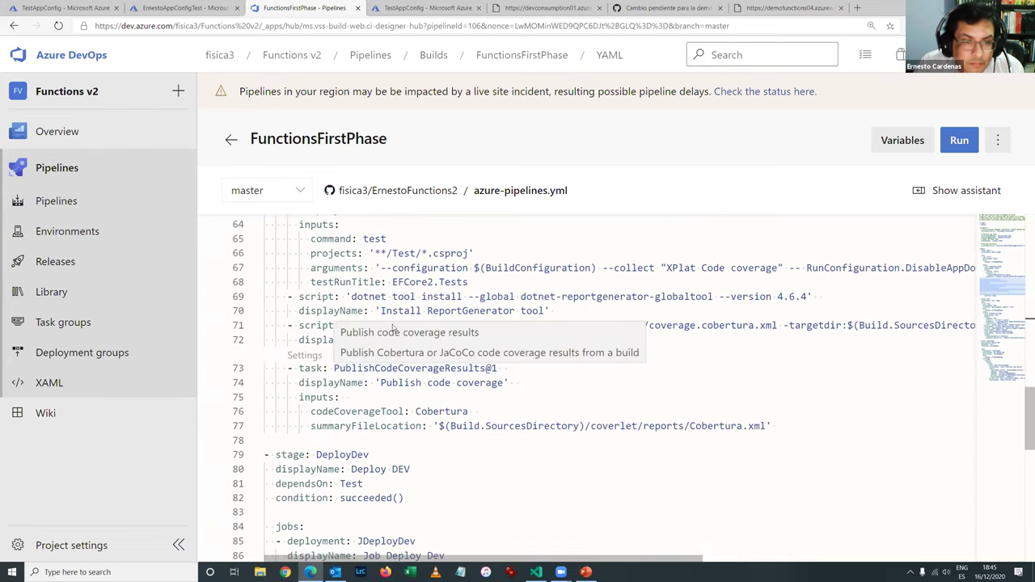
Review the DeployDev stage, its deployment job and the azureSubscription input of its deploy task
{"action": "scroll", "coordinate": [394, 327], "scroll_direction": "down", "scroll_amount": 4}
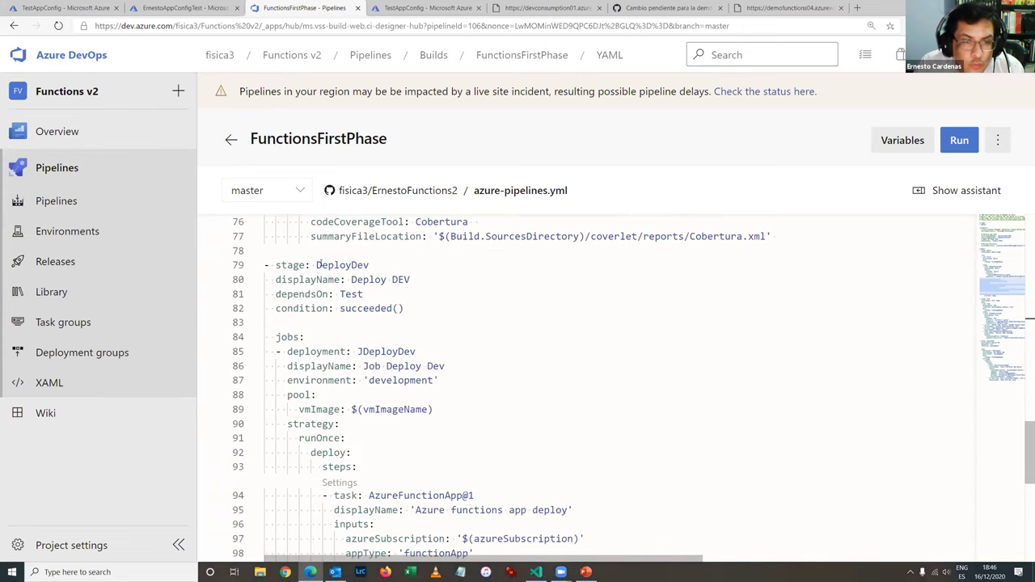
{"action": "left_click_drag", "start_coordinate": [316, 265], "coordinate": [368, 265]}
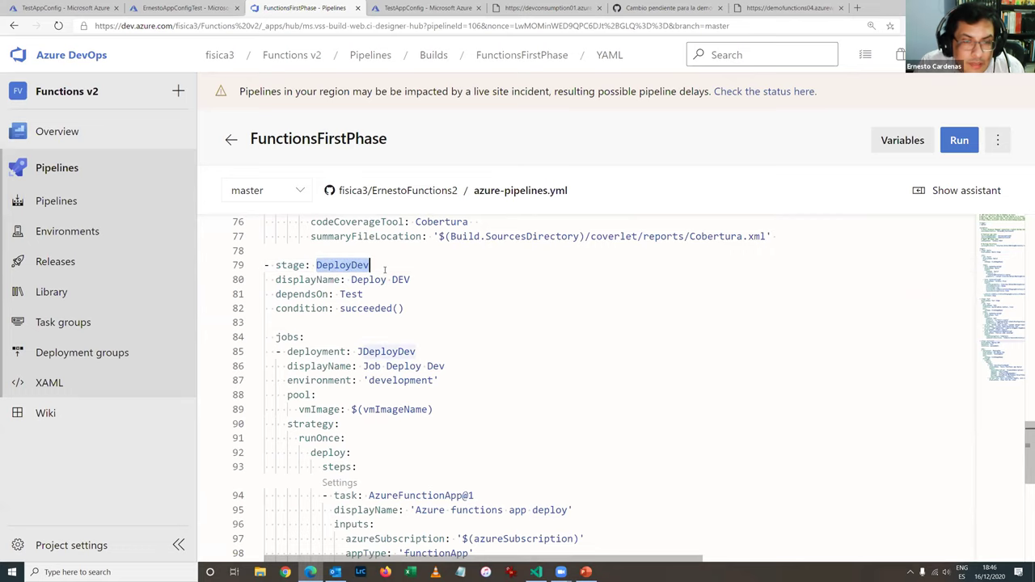
{"action": "scroll", "coordinate": [529, 406], "scroll_direction": "down", "scroll_amount": 3}
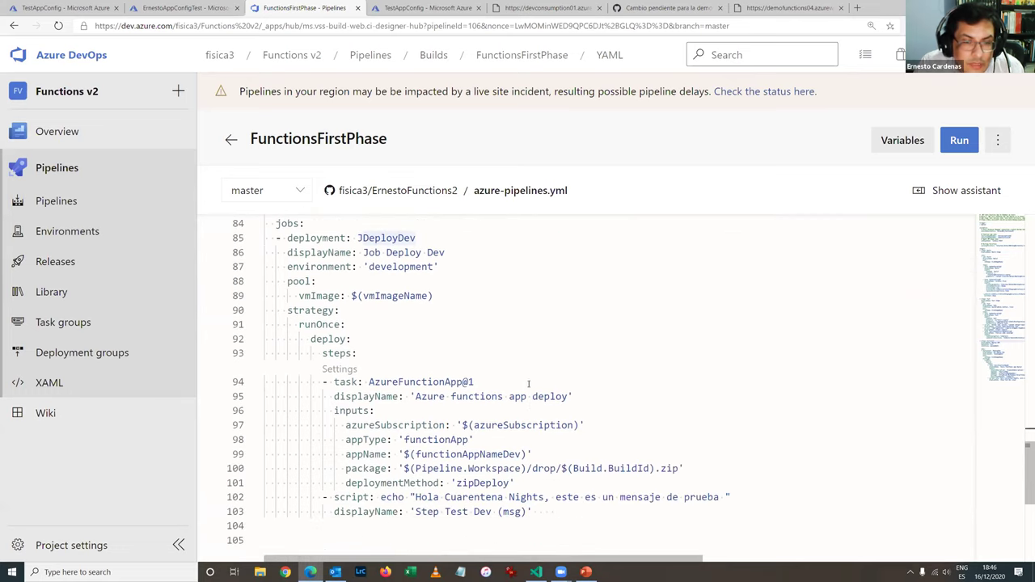
{"action": "double_click", "coordinate": [514, 425]}
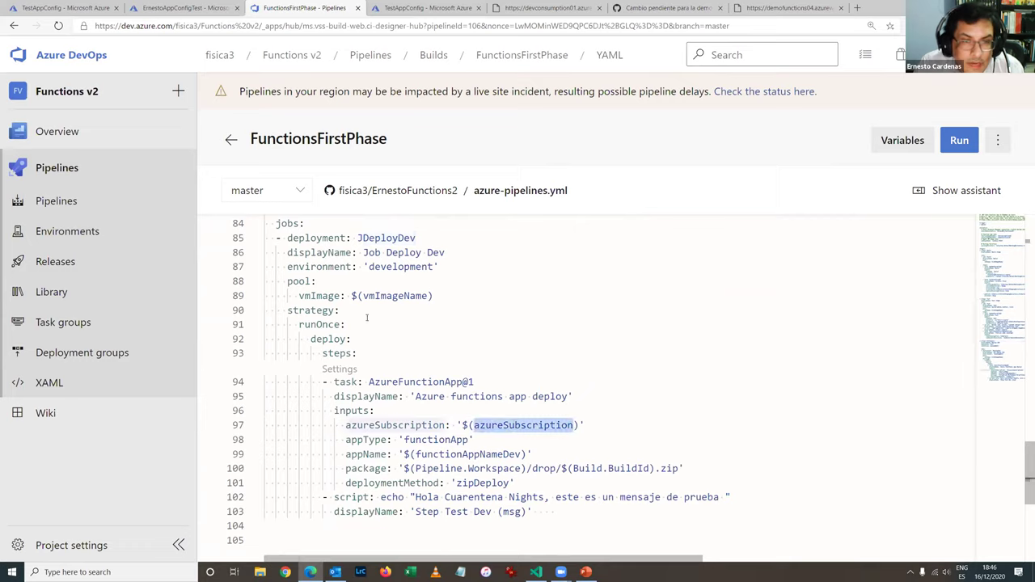
Open the settings of the AzureFunctionApp@1 task in the DeployDev stage and compare them with its appName and deploymentMethod inputs
{"action": "left_click", "coordinate": [345, 381]}
{"action": "left_click", "coordinate": [343, 371]}
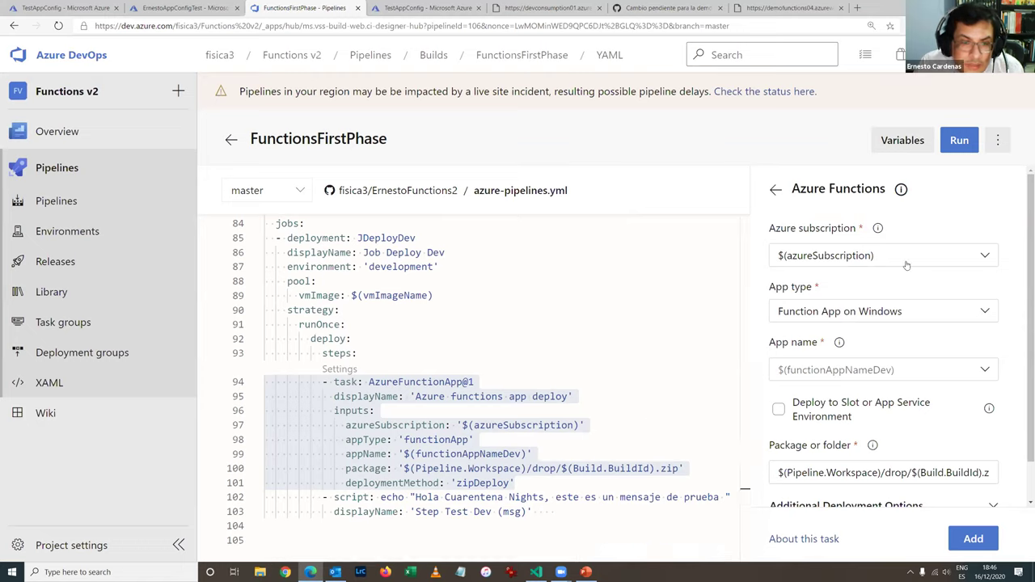
{"action": "scroll", "coordinate": [577, 393], "scroll_direction": "down", "scroll_amount": 2}
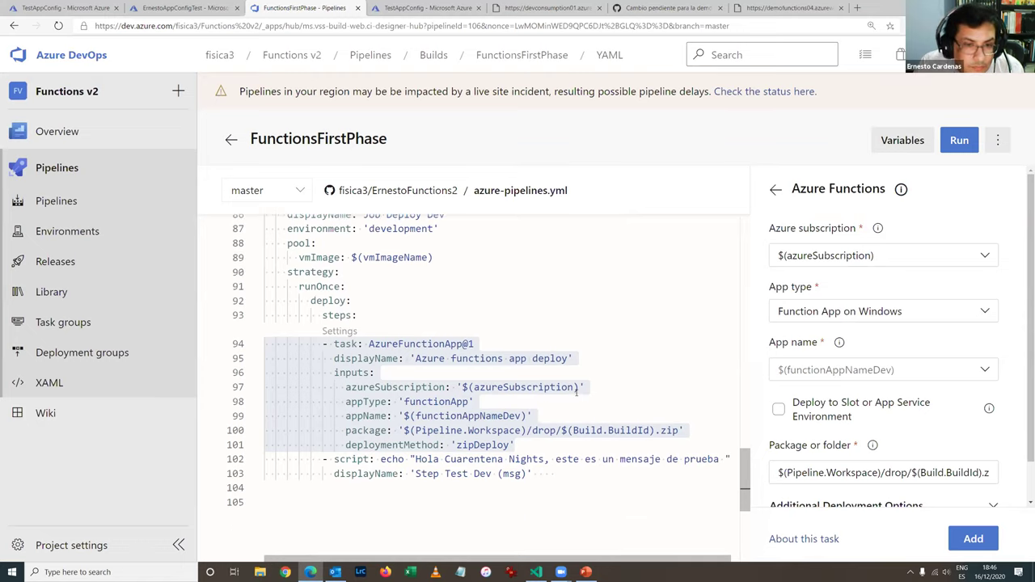
{"action": "scroll", "coordinate": [445, 365], "scroll_direction": "up", "scroll_amount": 2}
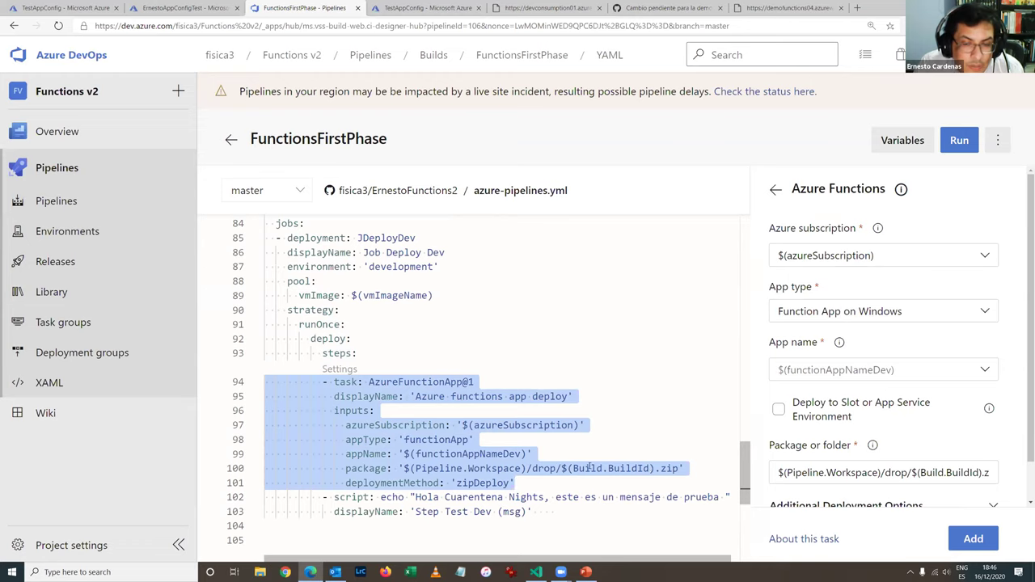
{"action": "left_click", "coordinate": [505, 454]}
{"action": "double_click", "coordinate": [469, 454]}
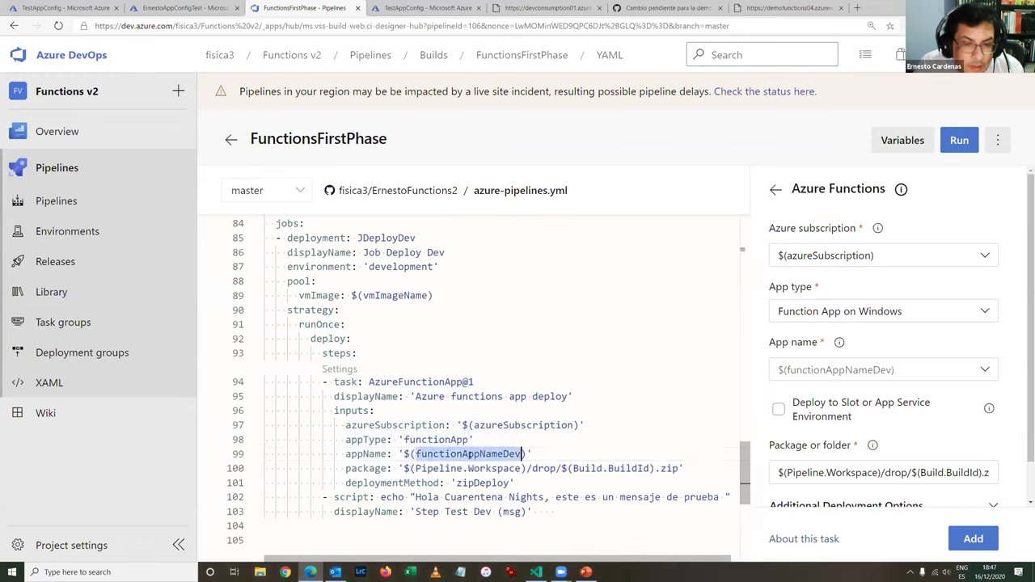
{"action": "double_click", "coordinate": [484, 483]}
{"action": "scroll", "coordinate": [646, 387], "scroll_direction": "up", "scroll_amount": 4}
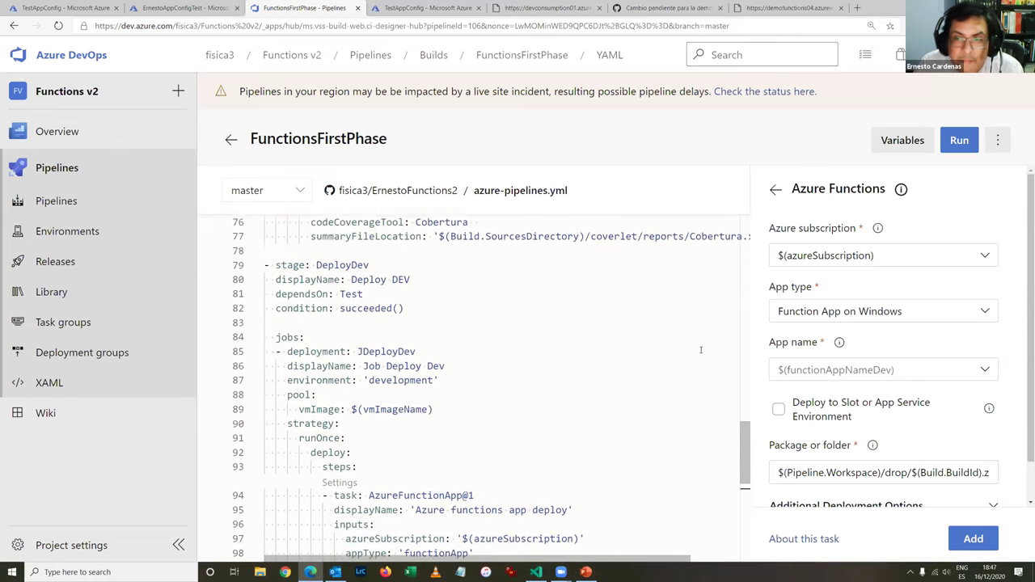
{"action": "scroll", "coordinate": [646, 387], "scroll_direction": "down", "scroll_amount": 2}
Leave the Azure Functions task settings and browse the list of available pipeline tasks
{"action": "left_click", "coordinate": [776, 190]}
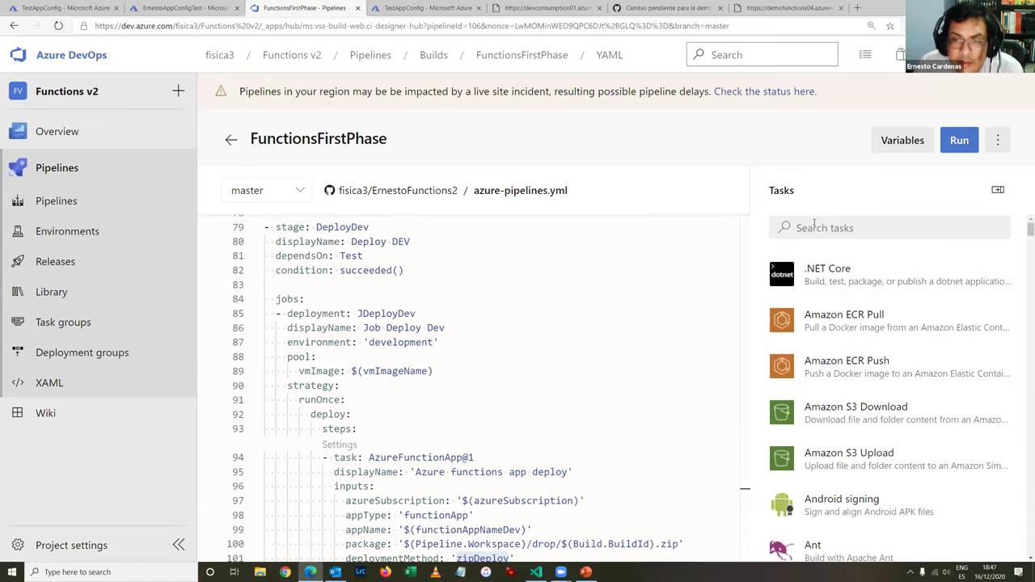
{"action": "scroll", "coordinate": [866, 327], "scroll_direction": "down", "scroll_amount": 2}
{"action": "scroll", "coordinate": [866, 326], "scroll_direction": "down", "scroll_amount": 5}
{"action": "scroll", "coordinate": [866, 327], "scroll_direction": "down", "scroll_amount": 3}
{"action": "scroll", "coordinate": [866, 326], "scroll_direction": "up", "scroll_amount": 10}
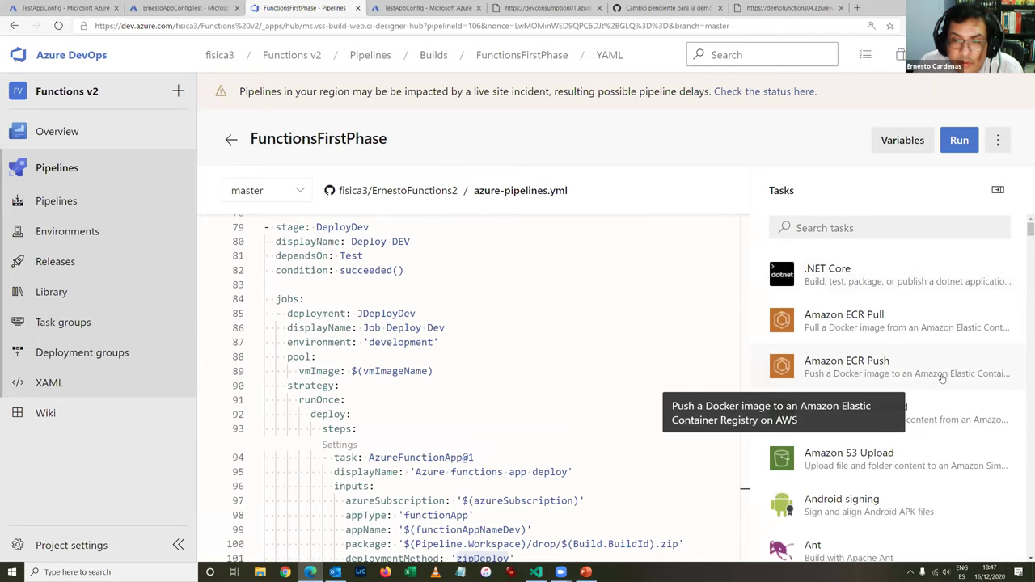
{"action": "scroll", "coordinate": [930, 384], "scroll_direction": "down", "scroll_amount": 5}
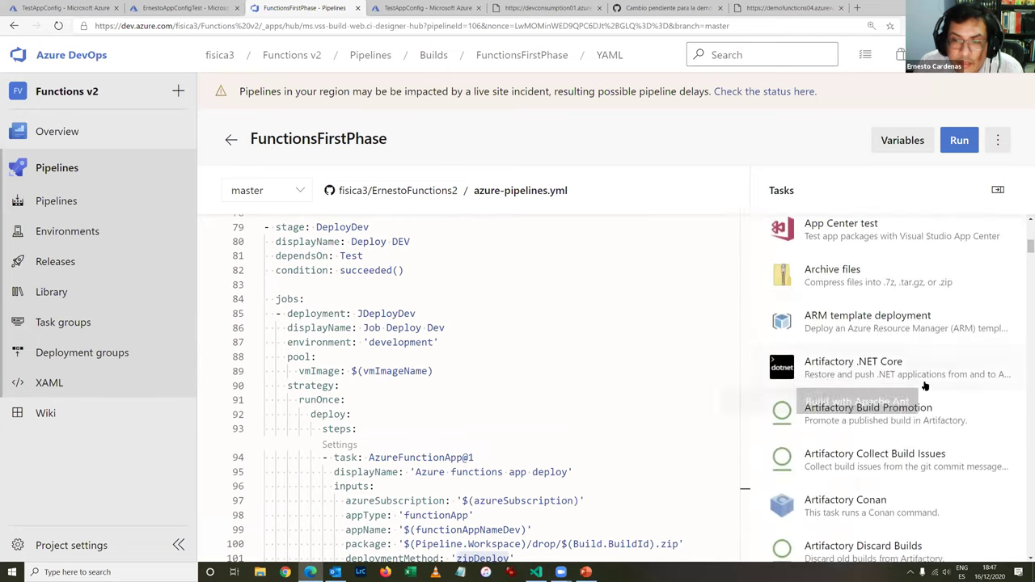
{"action": "scroll", "coordinate": [925, 386], "scroll_direction": "down", "scroll_amount": 3}
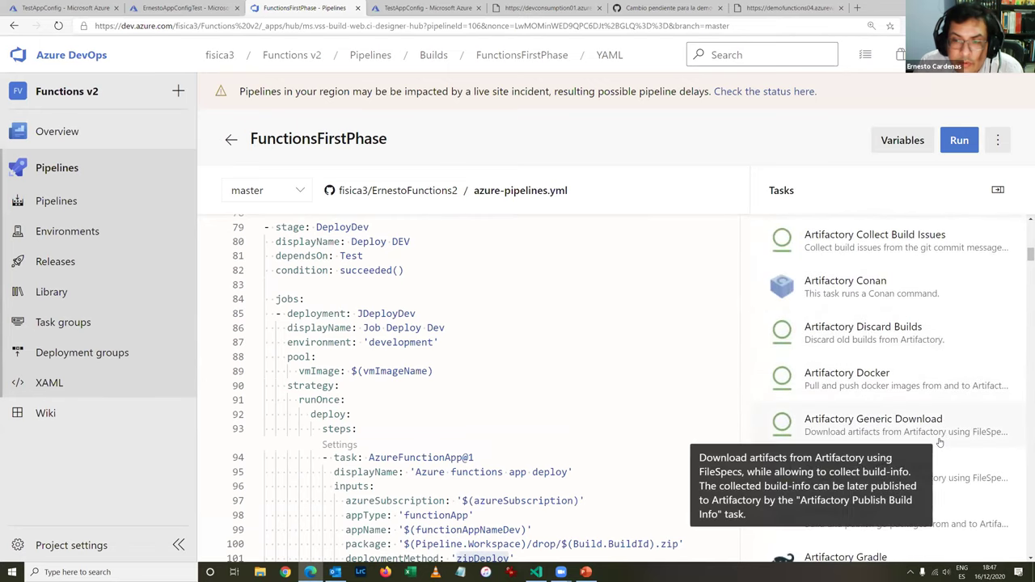
{"action": "scroll", "coordinate": [942, 441], "scroll_direction": "down", "scroll_amount": 3}
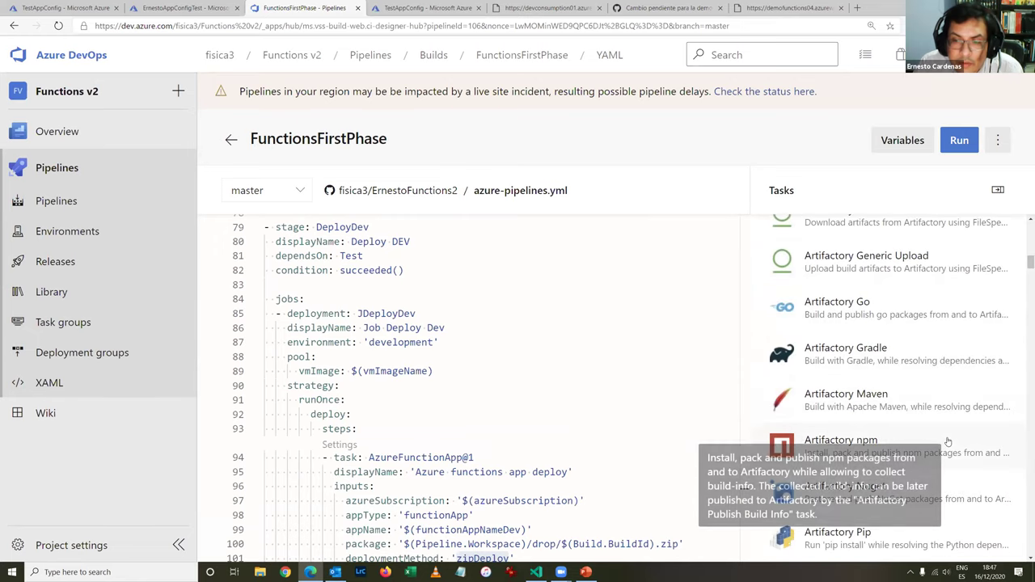
{"action": "scroll", "coordinate": [952, 417], "scroll_direction": "down", "scroll_amount": 3}
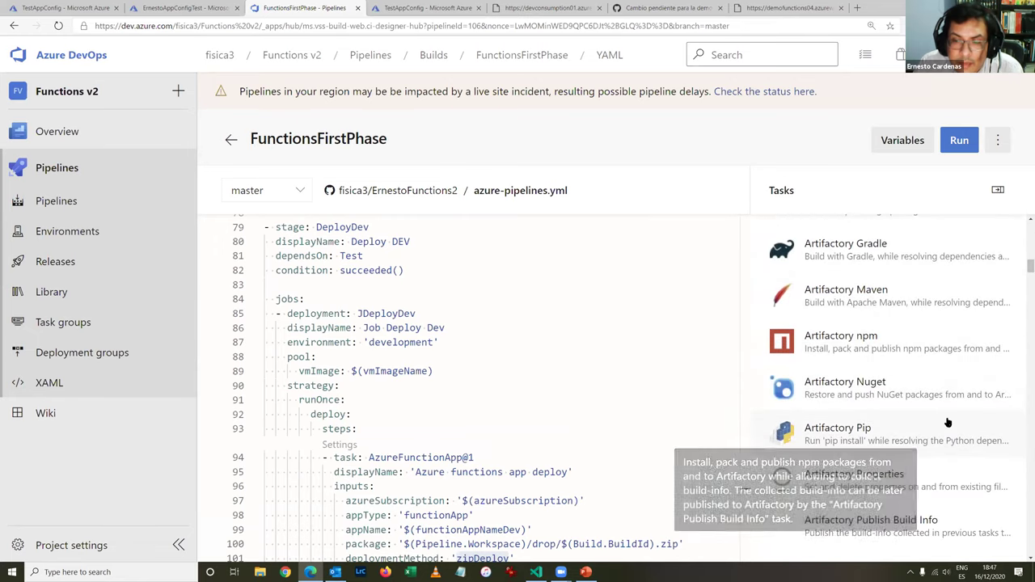
Finish browsing the available pipeline tasks and the DeployDev stage, and return to the FunctionsFirstPhase run list
{"action": "scroll", "coordinate": [944, 396], "scroll_direction": "down", "scroll_amount": 2}
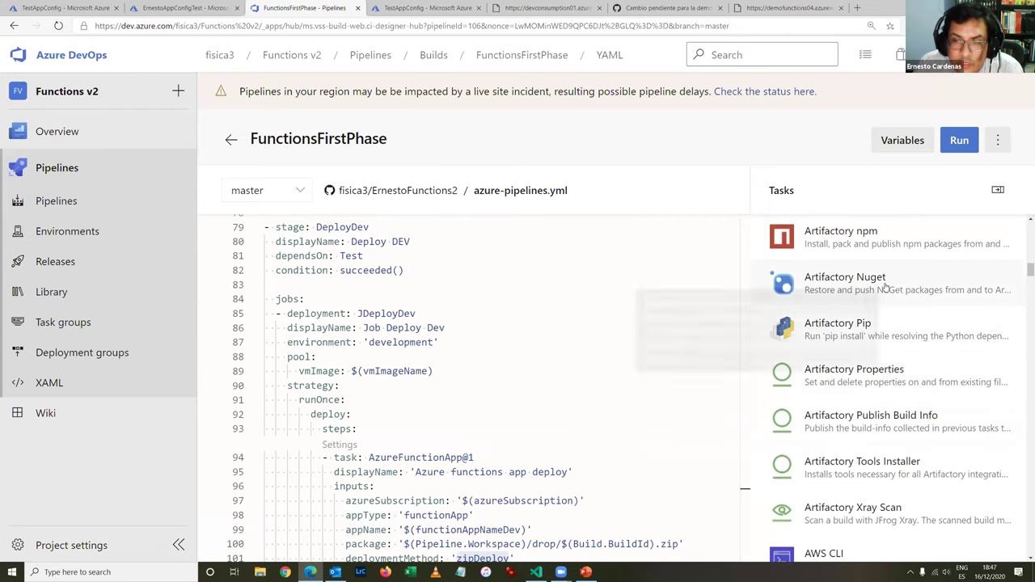
{"action": "scroll", "coordinate": [629, 376], "scroll_direction": "down", "scroll_amount": 1}
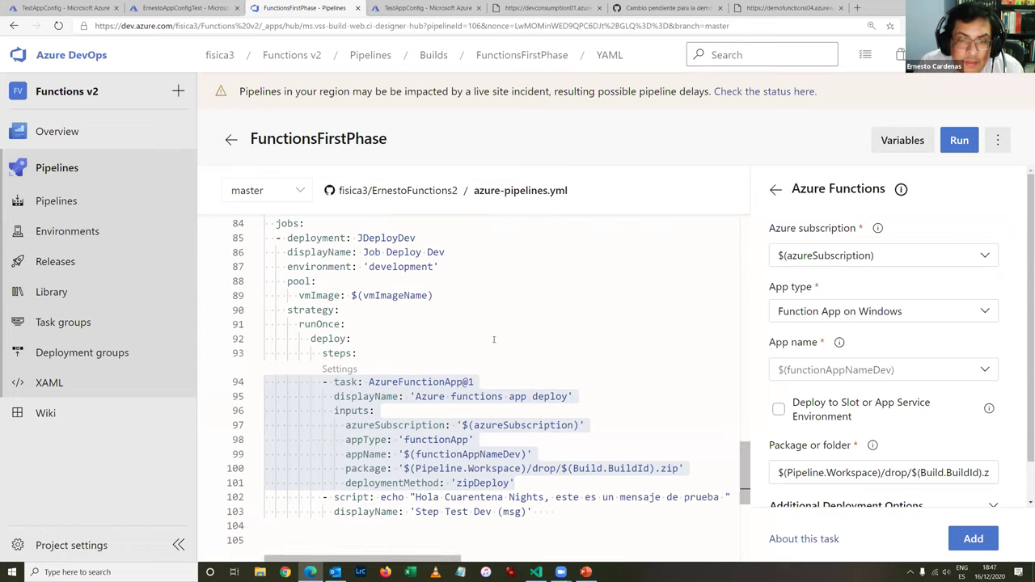
{"action": "scroll", "coordinate": [380, 282], "scroll_direction": "up", "scroll_amount": 3}
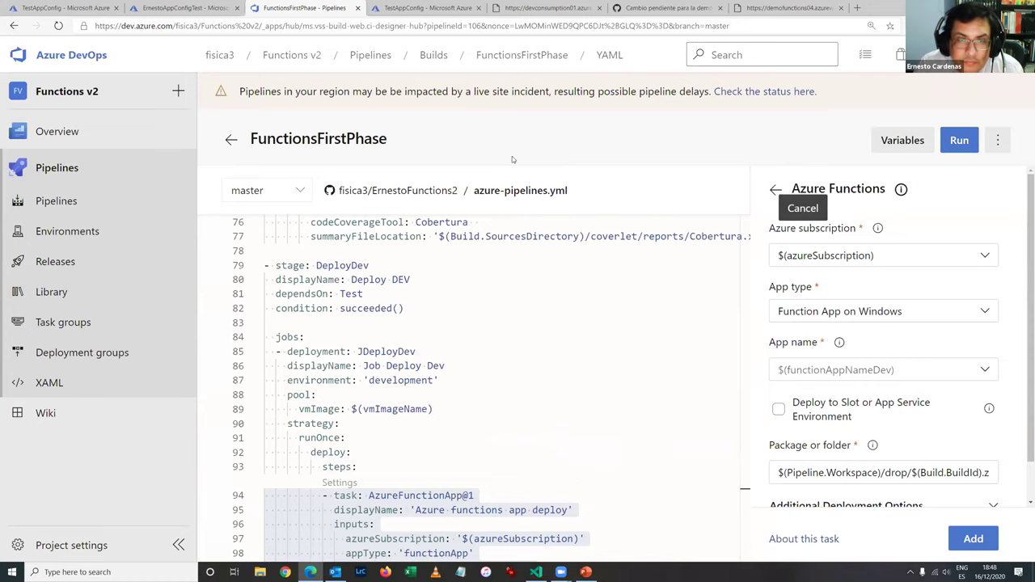
{"action": "left_click", "coordinate": [530, 57]}
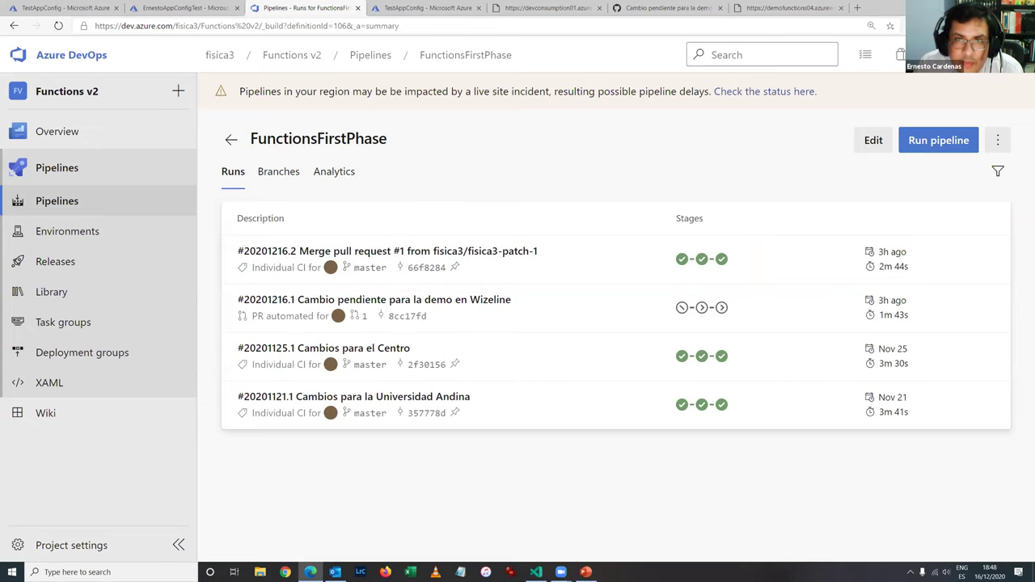
Compare the TestAppConfig function responses on the devconsumption01 and demofunctions04 sites, highlighting the demofunctions04 message
{"action": "key", "text": "super+Down"}
{"action": "left_click", "coordinate": [652, 57]}
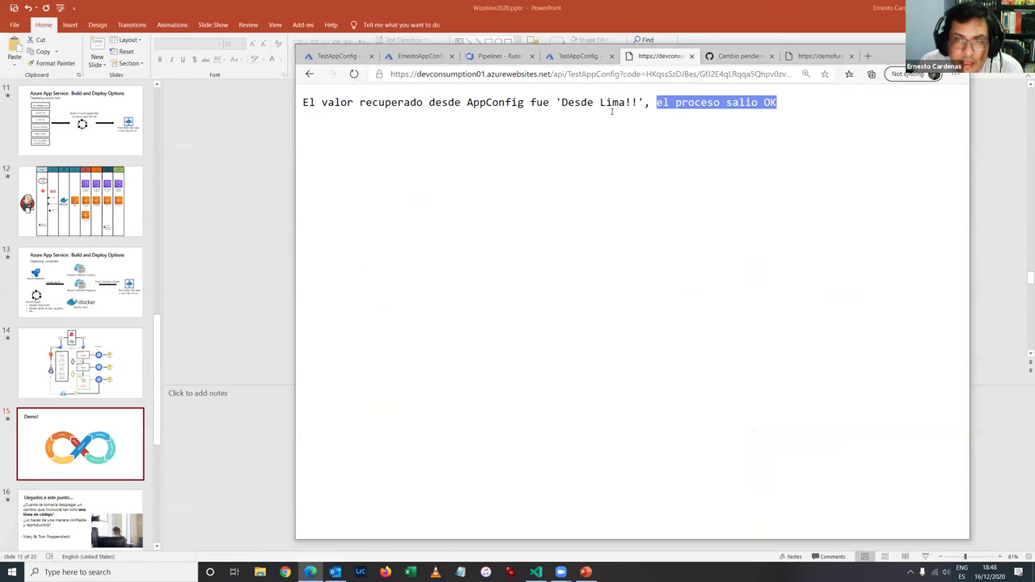
{"action": "left_click", "coordinate": [816, 55]}
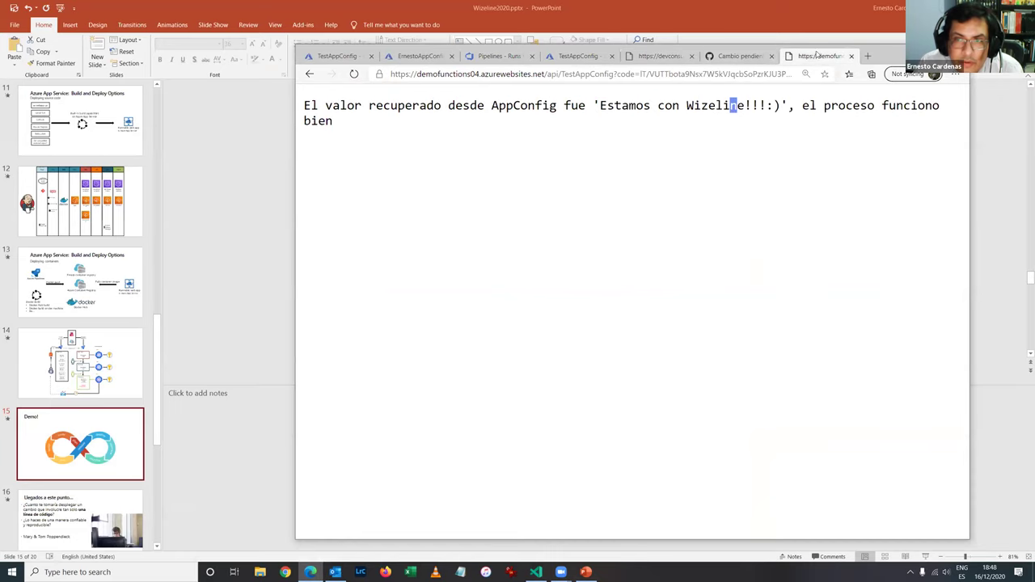
{"action": "triple_click", "coordinate": [674, 103]}
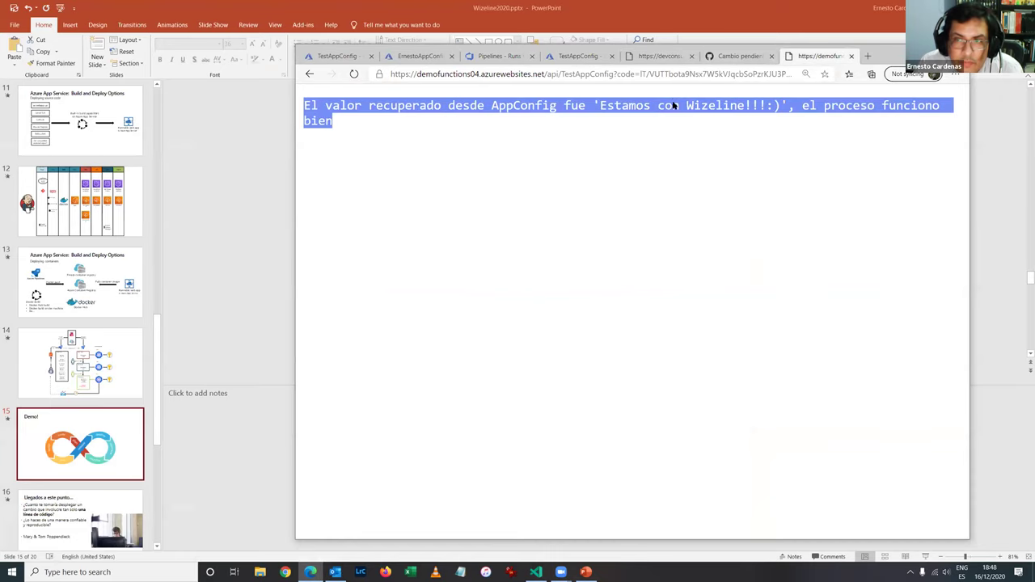
{"action": "key", "text": "super+Up"}
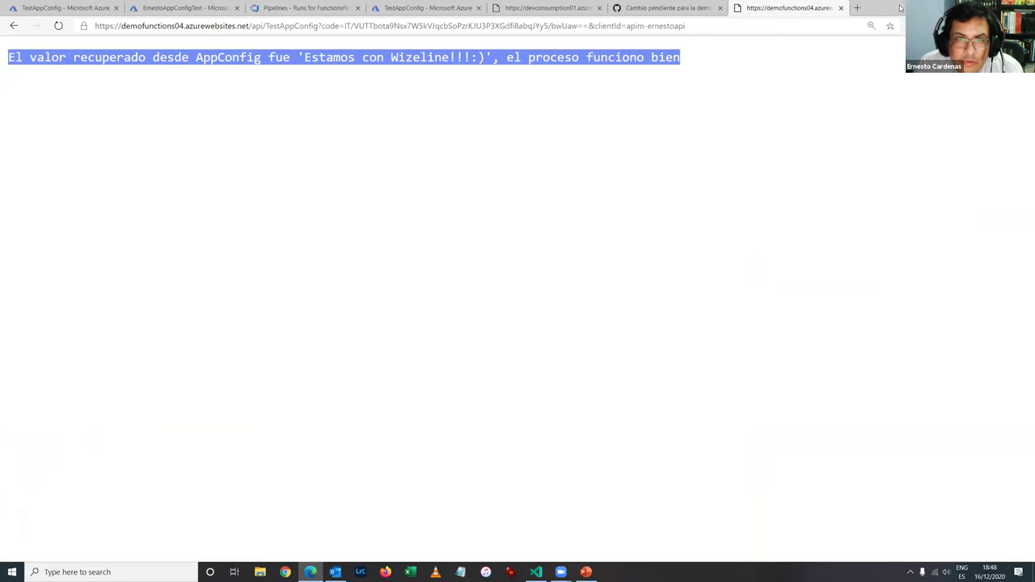
Go back to the Azure DevOps pipelines overview, check the PaseaUAT2 pipeline's status and open its YAML in the editor
{"action": "left_click", "coordinate": [347, 8]}
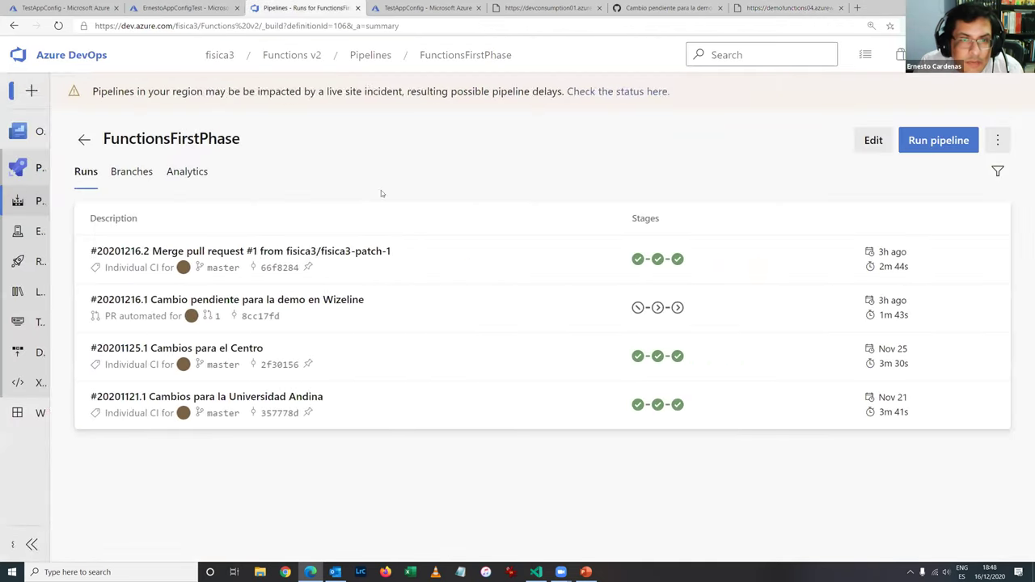
{"action": "left_click", "coordinate": [371, 55]}
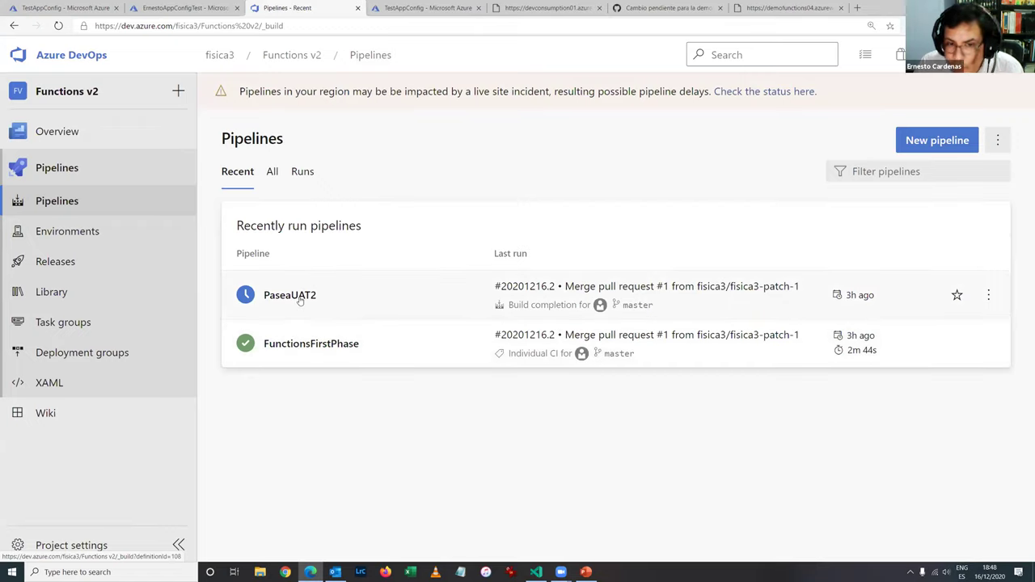
{"action": "mouse_move", "coordinate": [246, 301]}
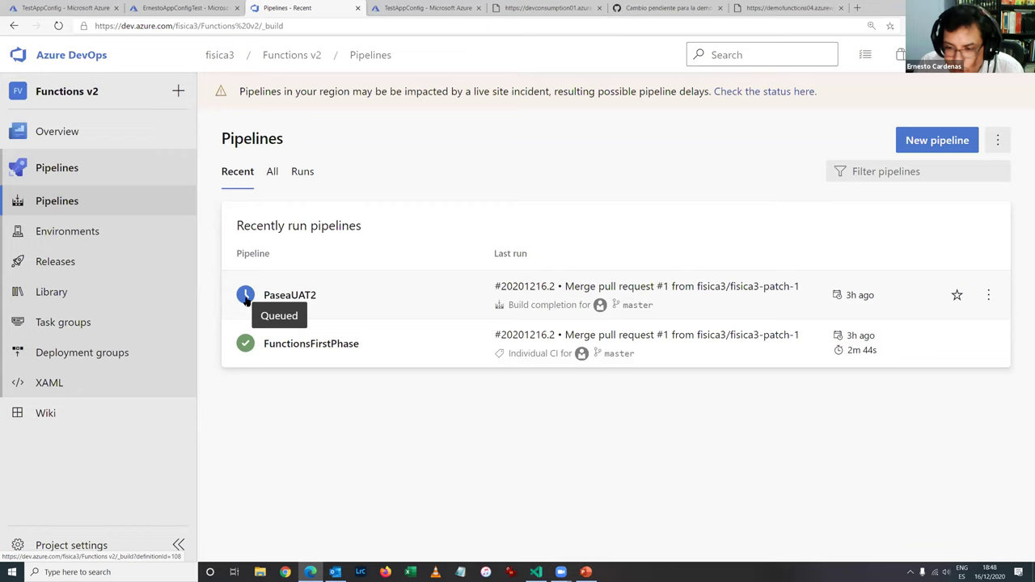
{"action": "left_click", "coordinate": [299, 297]}
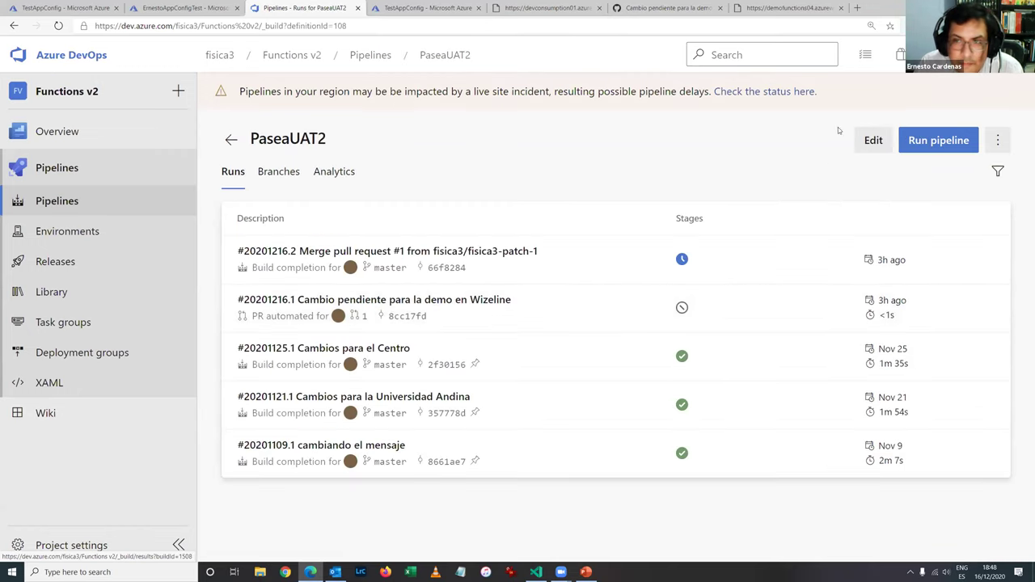
{"action": "left_click", "coordinate": [868, 141]}
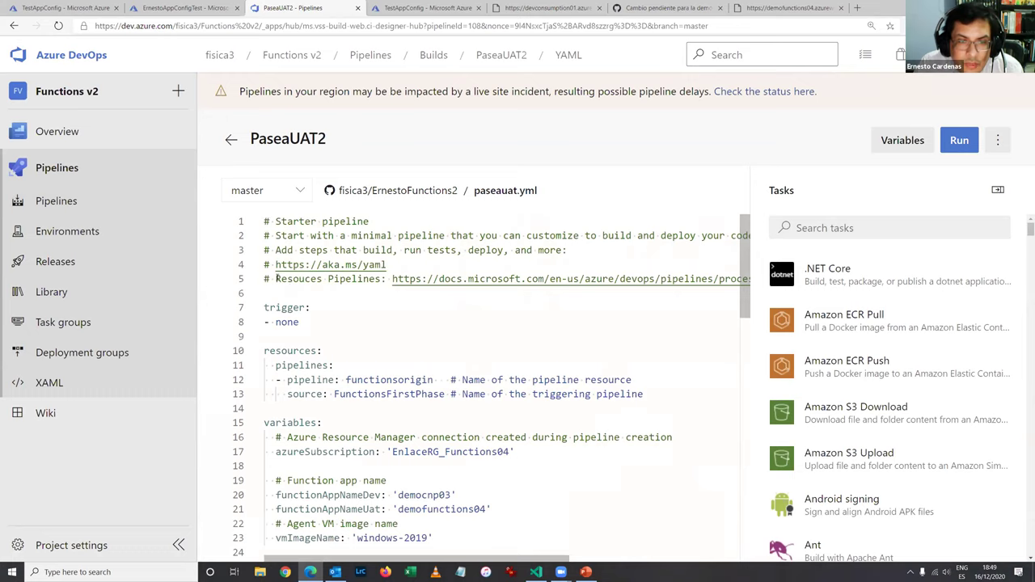
Review the Resouces Pipelines comment and the resources section of paseauat.yml, highlighting the FunctionsFirstPhase source that triggers the pipeline
{"action": "left_click_drag", "start_coordinate": [275, 278], "coordinate": [383, 279]}
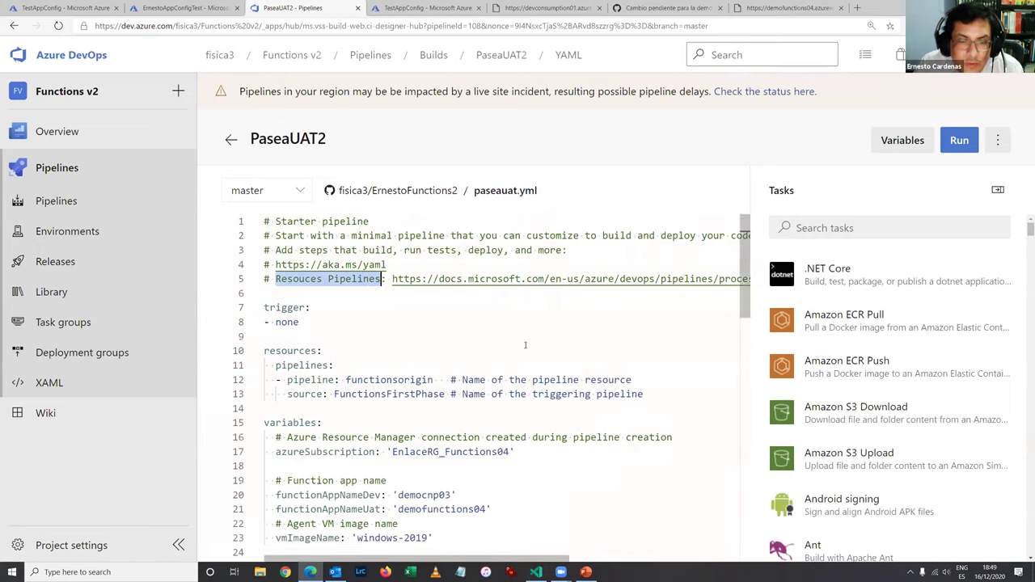
{"action": "scroll", "coordinate": [366, 358], "scroll_direction": "down", "scroll_amount": 1}
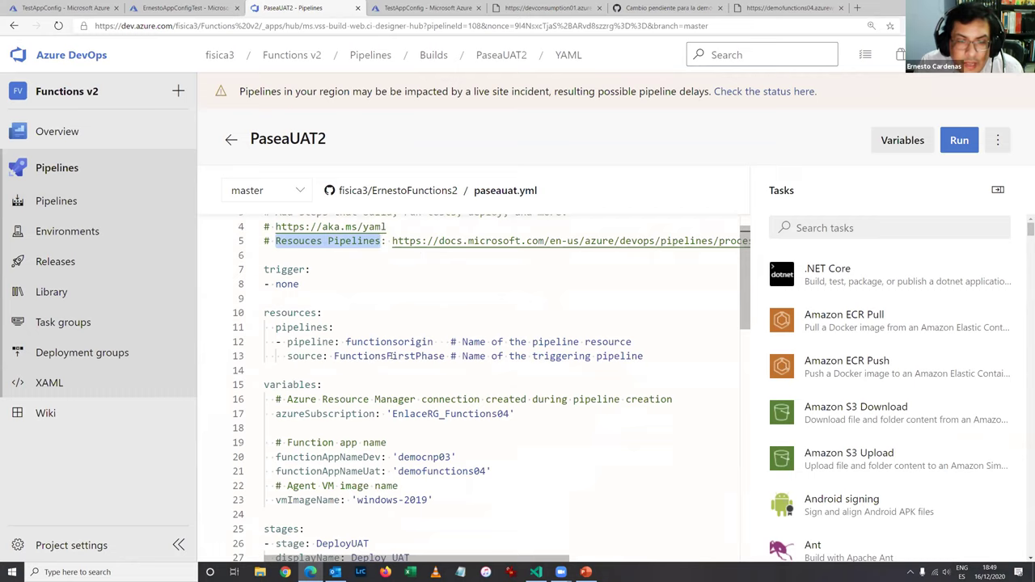
{"action": "double_click", "coordinate": [389, 355]}
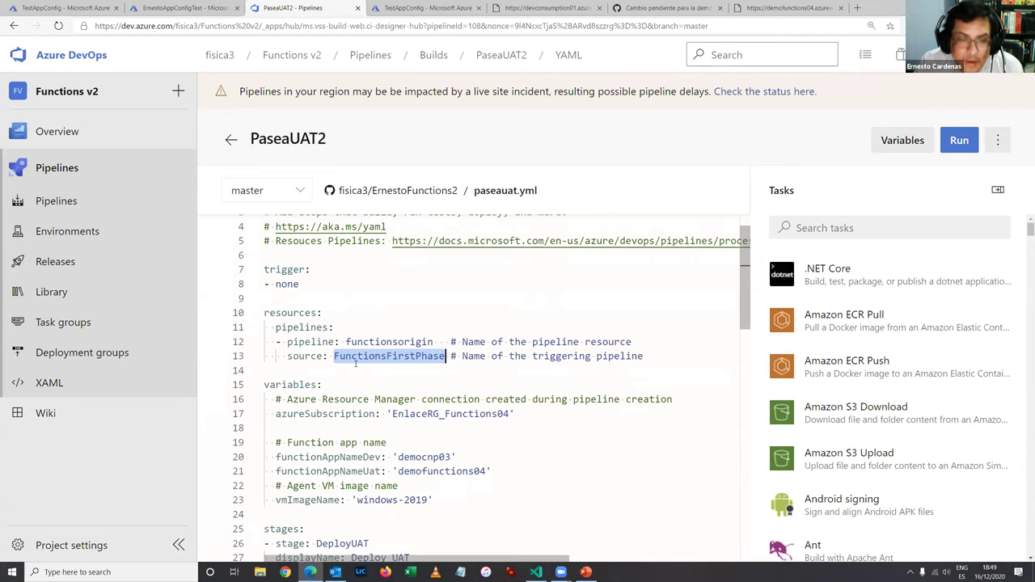
{"action": "left_click", "coordinate": [364, 360]}
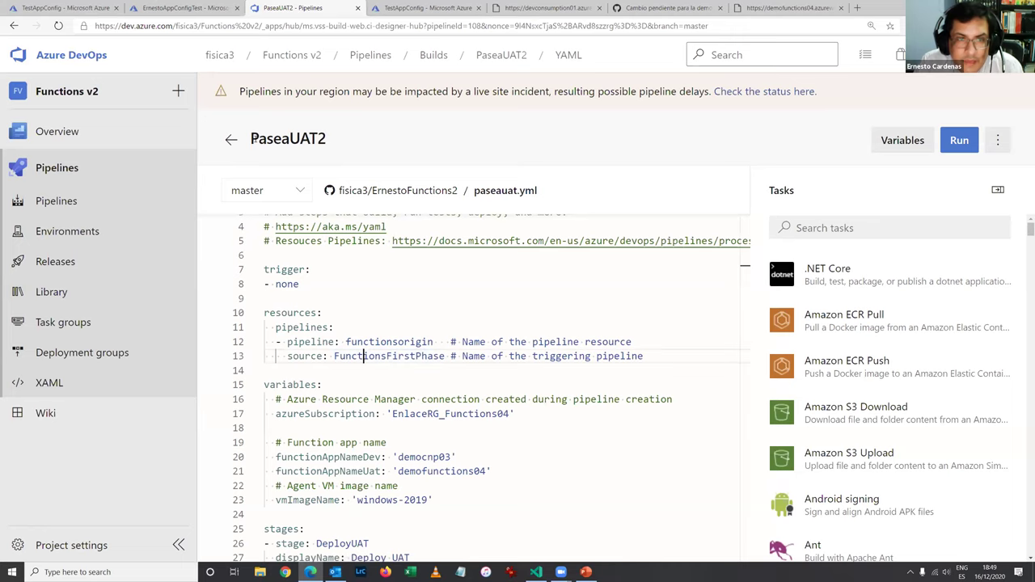
Review the variables and the DeployUAT stage in paseauat.yml, from its envuat2 environment and script steps to the AzureFunctionApp@1 task
{"action": "scroll", "coordinate": [488, 379], "scroll_direction": "down", "scroll_amount": 3}
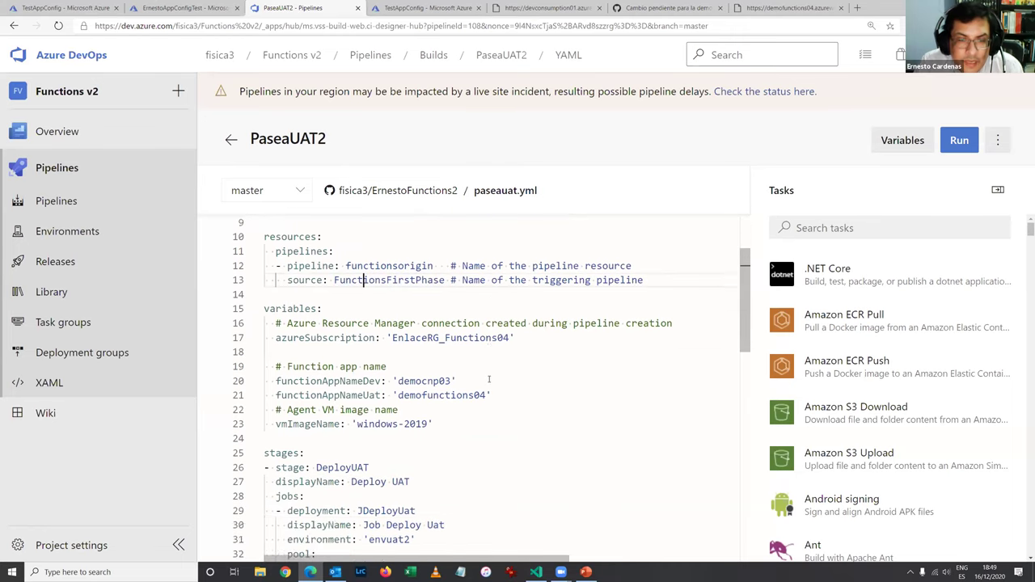
{"action": "scroll", "coordinate": [489, 379], "scroll_direction": "up", "scroll_amount": 1}
{"action": "scroll", "coordinate": [488, 379], "scroll_direction": "down", "scroll_amount": 3}
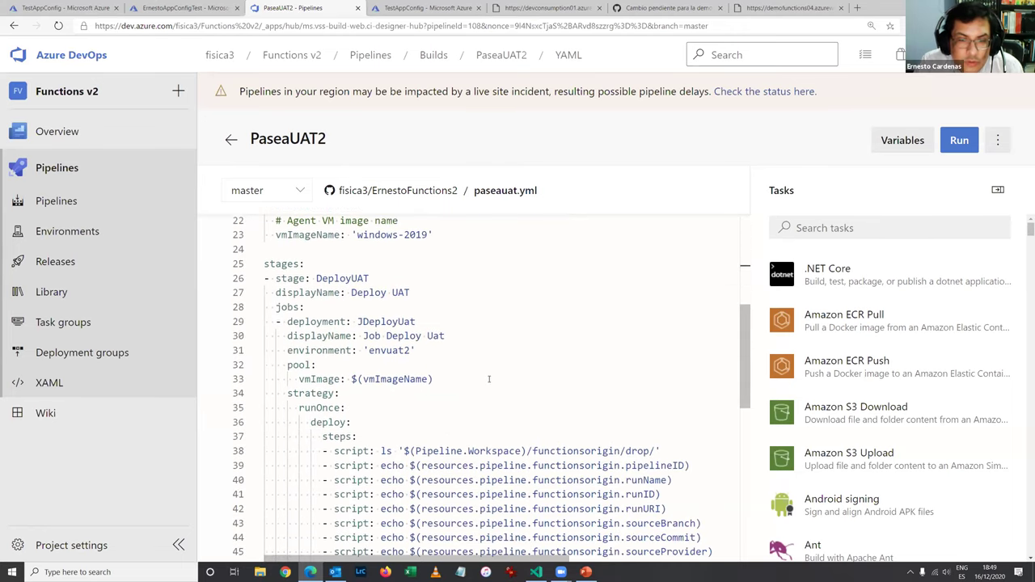
{"action": "scroll", "coordinate": [488, 379], "scroll_direction": "up", "scroll_amount": 2}
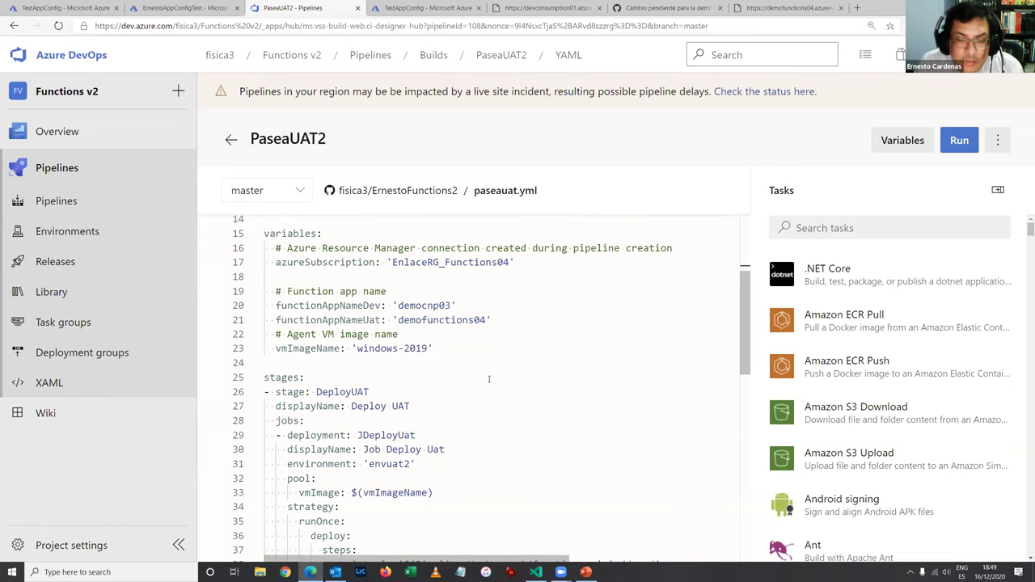
{"action": "scroll", "coordinate": [489, 380], "scroll_direction": "down", "scroll_amount": 3}
{"action": "scroll", "coordinate": [489, 379], "scroll_direction": "up", "scroll_amount": 2}
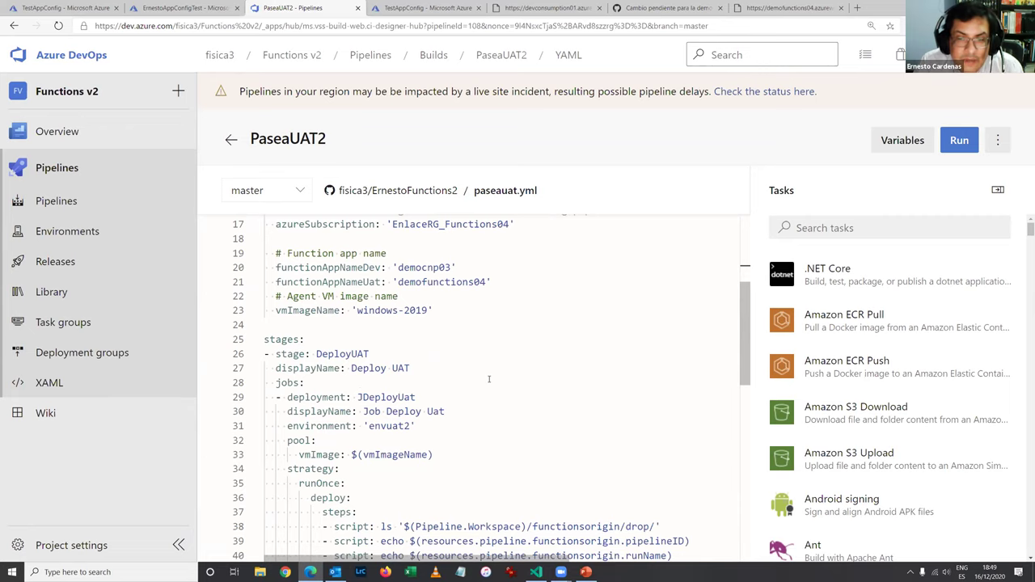
{"action": "scroll", "coordinate": [488, 379], "scroll_direction": "down", "scroll_amount": 4}
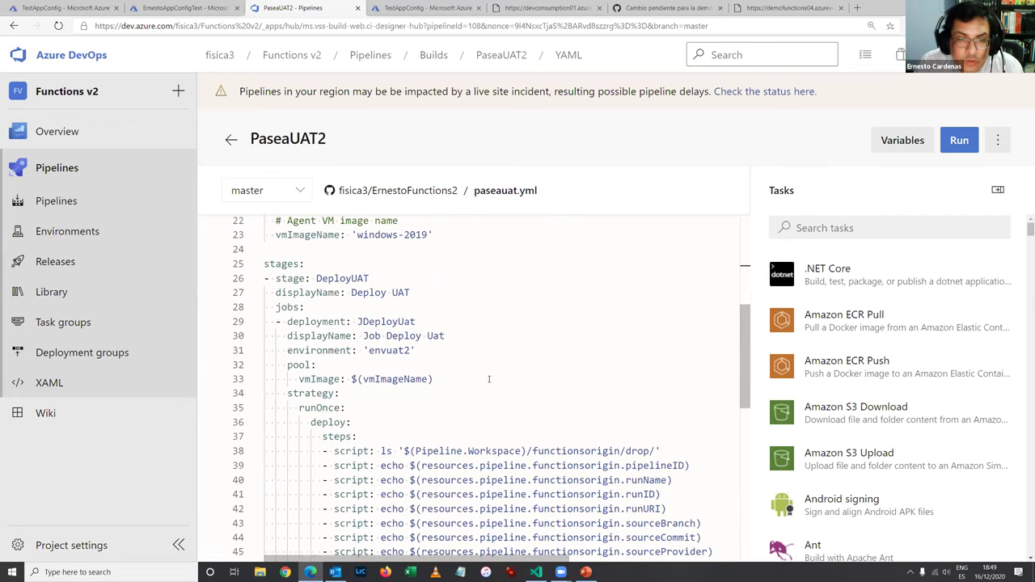
{"action": "scroll", "coordinate": [496, 368], "scroll_direction": "up", "scroll_amount": 2}
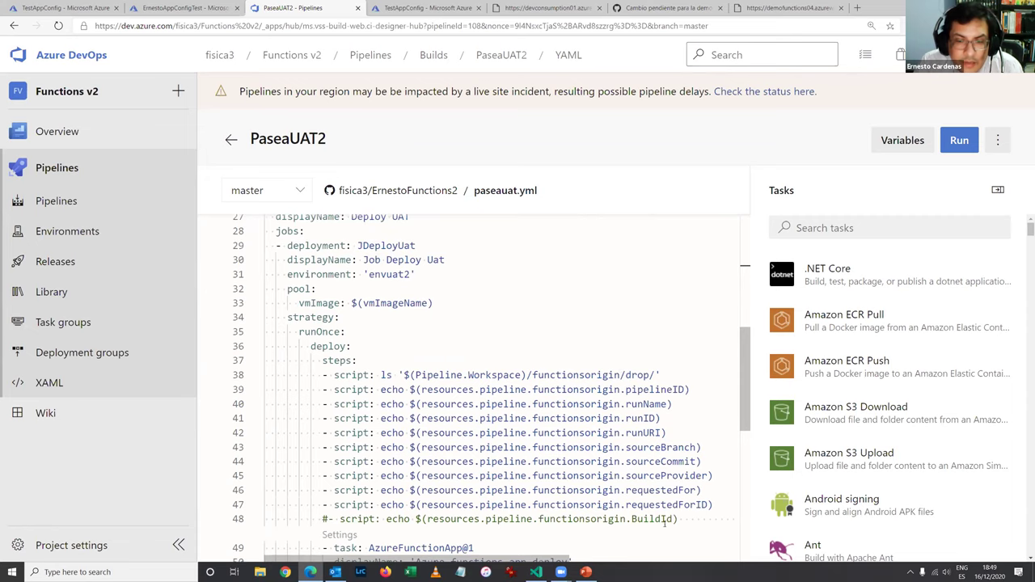
{"action": "scroll", "coordinate": [507, 443], "scroll_direction": "down", "scroll_amount": 3}
{"action": "scroll", "coordinate": [507, 444], "scroll_direction": "down", "scroll_amount": 3}
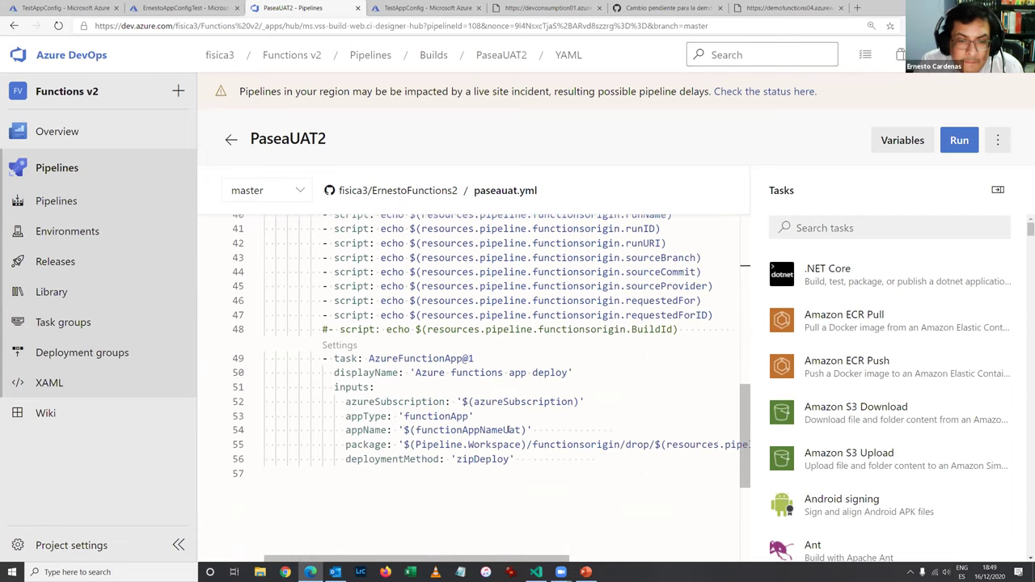
Open the settings of the AzureFunctionApp@1 task in the DeployUAT stage and examine its functionAppNameUat app name and full package path
{"action": "left_click", "coordinate": [340, 346]}
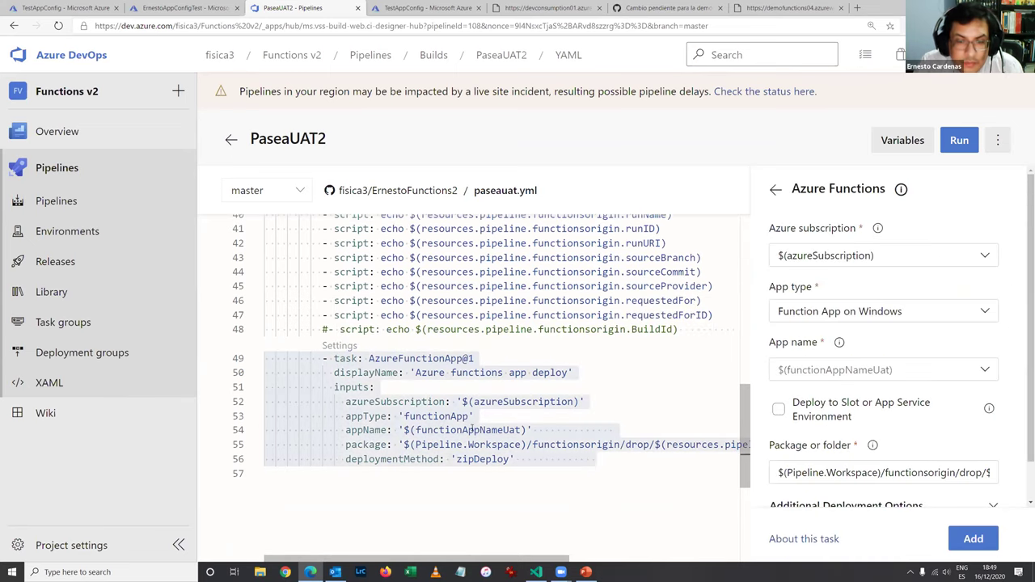
{"action": "double_click", "coordinate": [460, 430]}
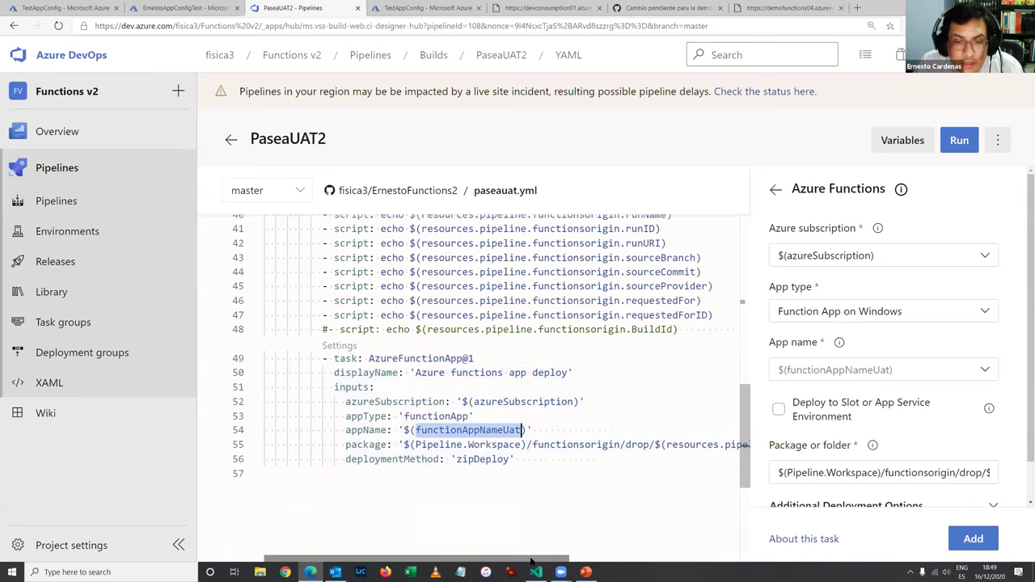
{"action": "scroll", "coordinate": [568, 560], "scroll_direction": "right", "scroll_amount": 1}
{"action": "scroll", "coordinate": [567, 560], "scroll_direction": "right", "scroll_amount": 5}
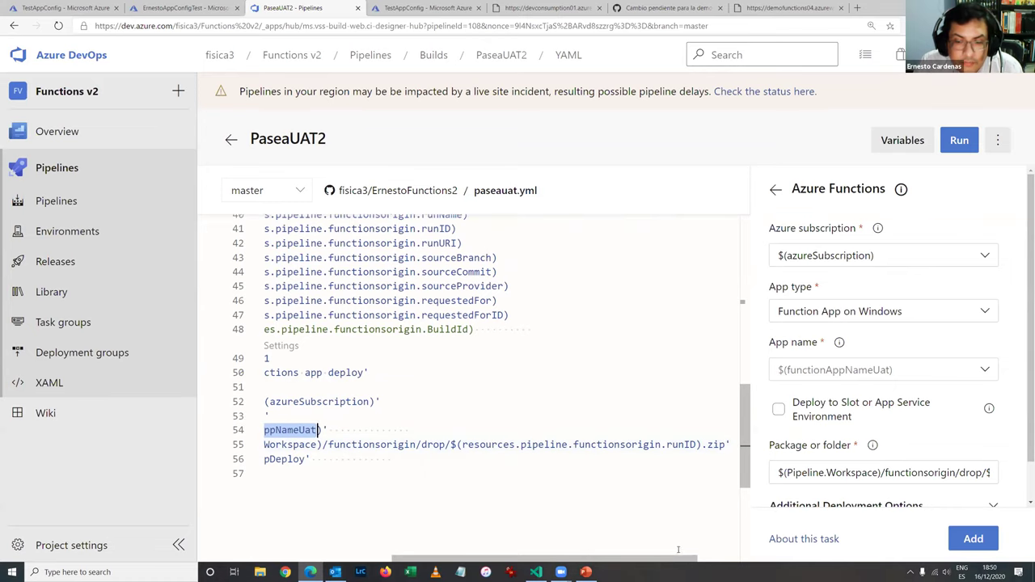
{"action": "left_click_drag", "start_coordinate": [685, 561], "coordinate": [557, 561]}
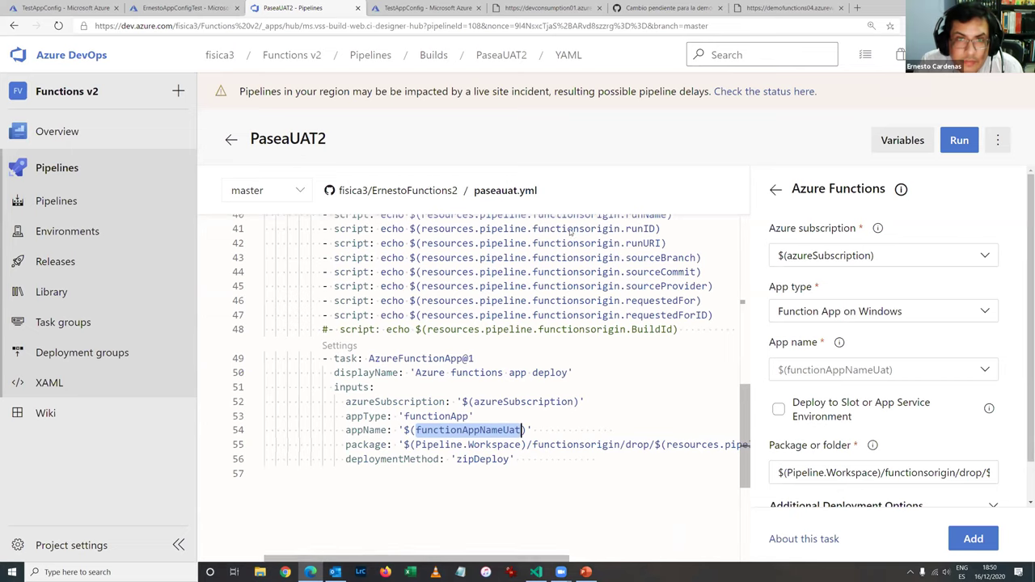
Return to the PaseaUAT2 runs, open the Deploy UAT stage of run #20201216.2 and highlight its pending approval notice
{"action": "left_click", "coordinate": [501, 55]}
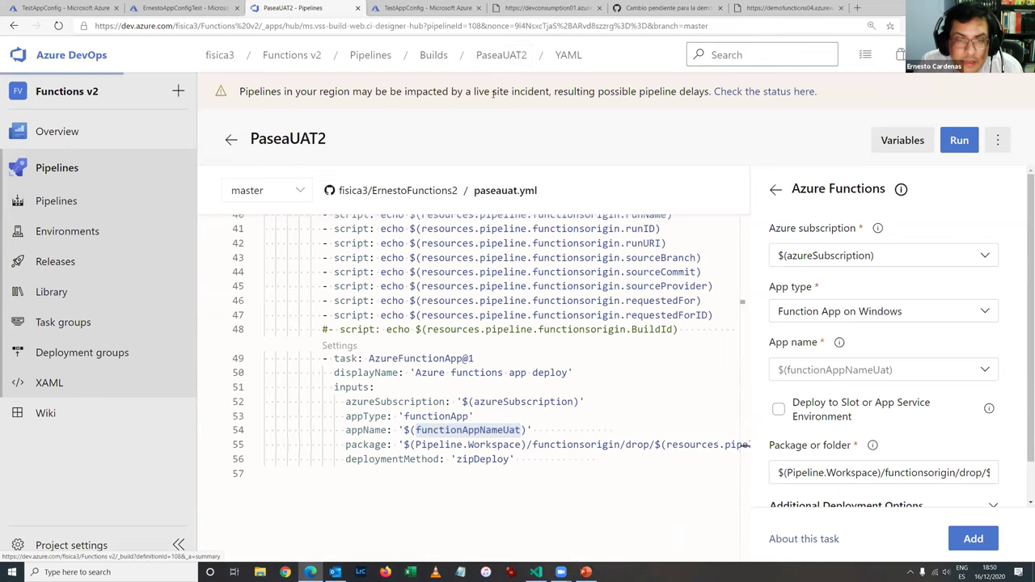
{"action": "mouse_move", "coordinate": [682, 262]}
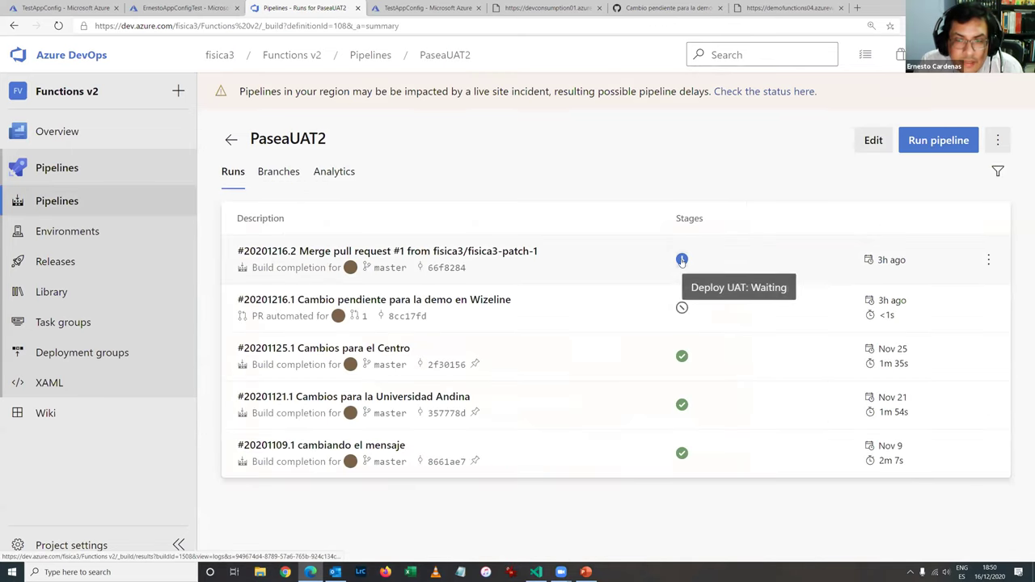
{"action": "left_click", "coordinate": [682, 260]}
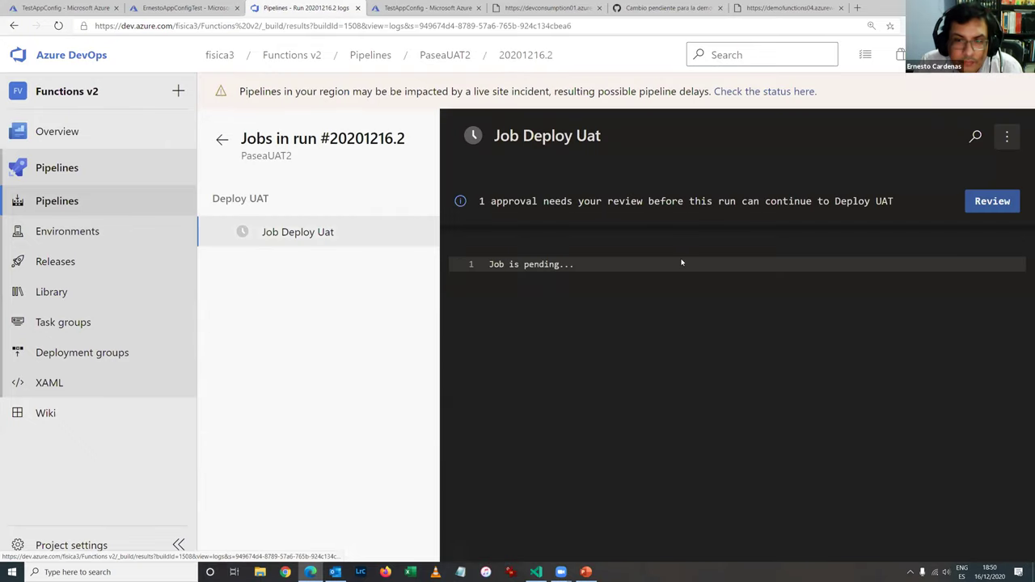
{"action": "left_click_drag", "start_coordinate": [491, 201], "coordinate": [893, 200]}
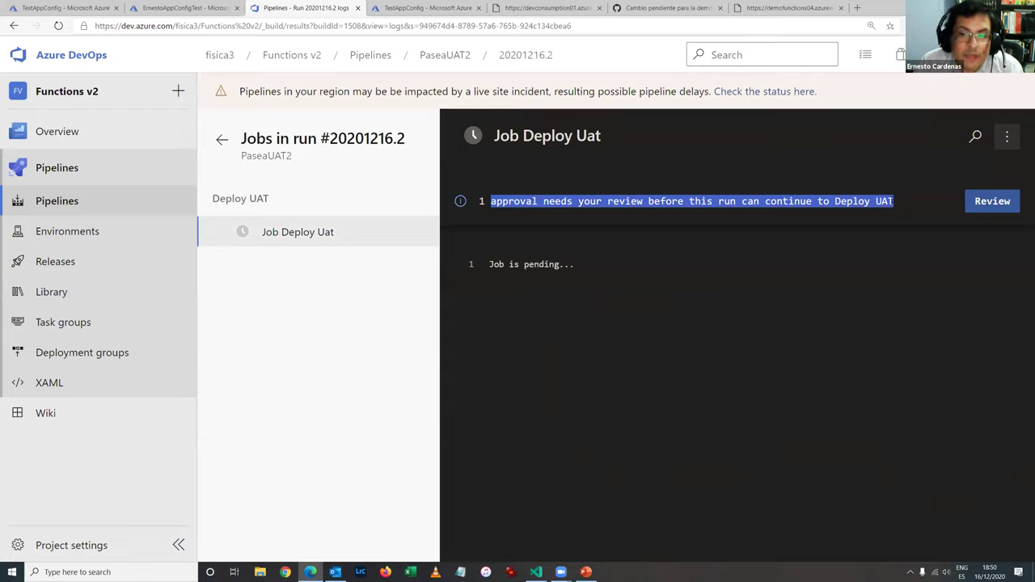
Review the pending Deploy UAT check and approve it with the comment "ok wizeline!"
{"action": "left_click", "coordinate": [980, 207]}
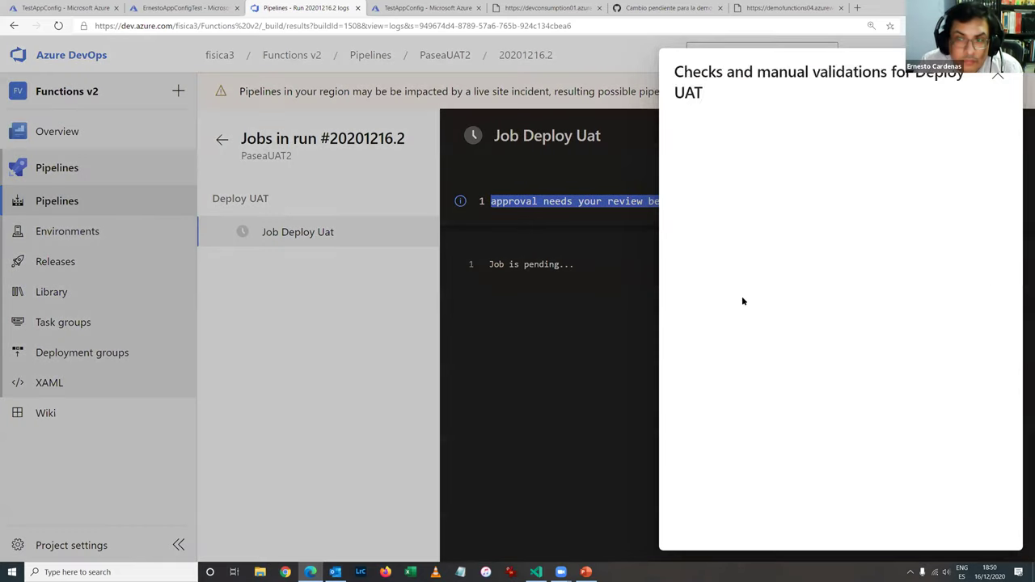
{"action": "left_click", "coordinate": [763, 237]}
{"action": "type", "text": "ok wizeline"}
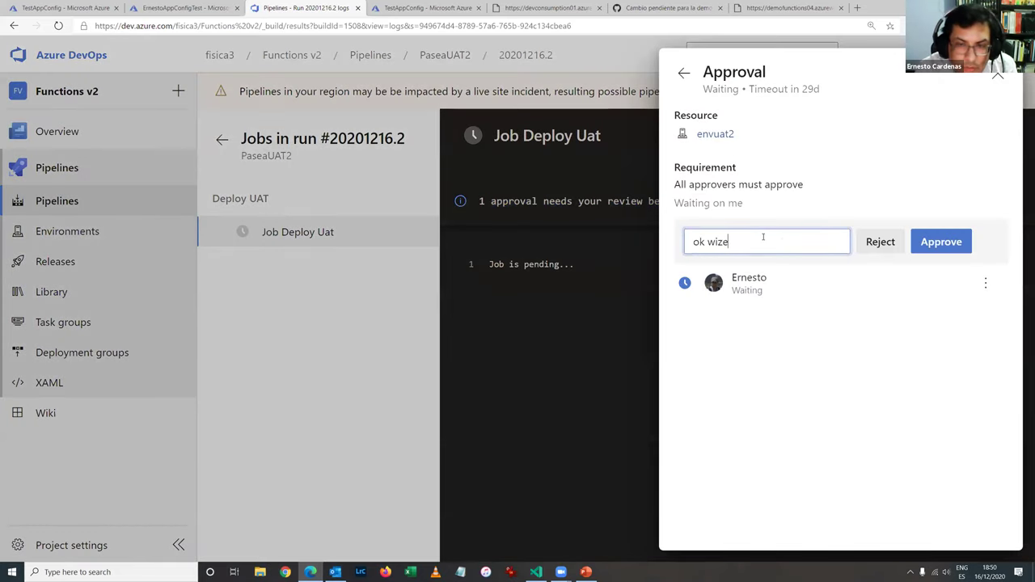
{"action": "type", "text": "!"}
{"action": "left_click", "coordinate": [944, 247]}
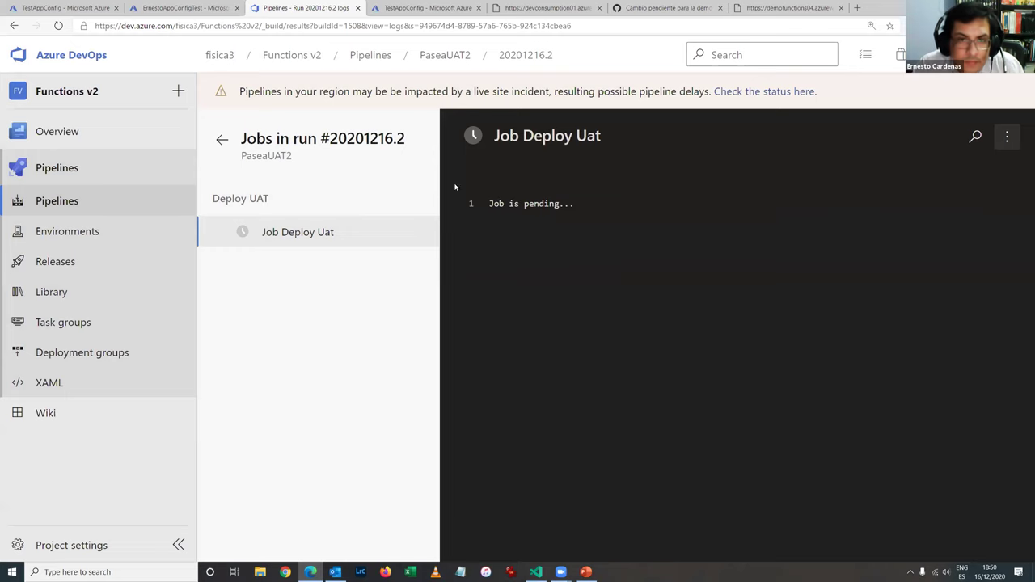
Reopen run #20201216.2 of PaseaUAT2 from the pipeline's run list and view the log of Job Deploy Uat
{"action": "left_click", "coordinate": [445, 54]}
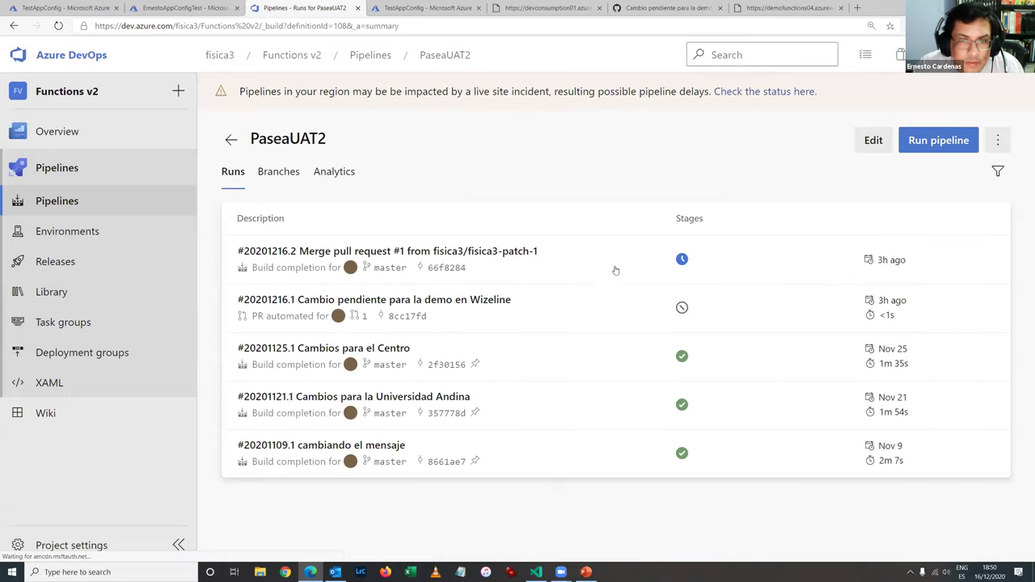
{"action": "left_click", "coordinate": [462, 250]}
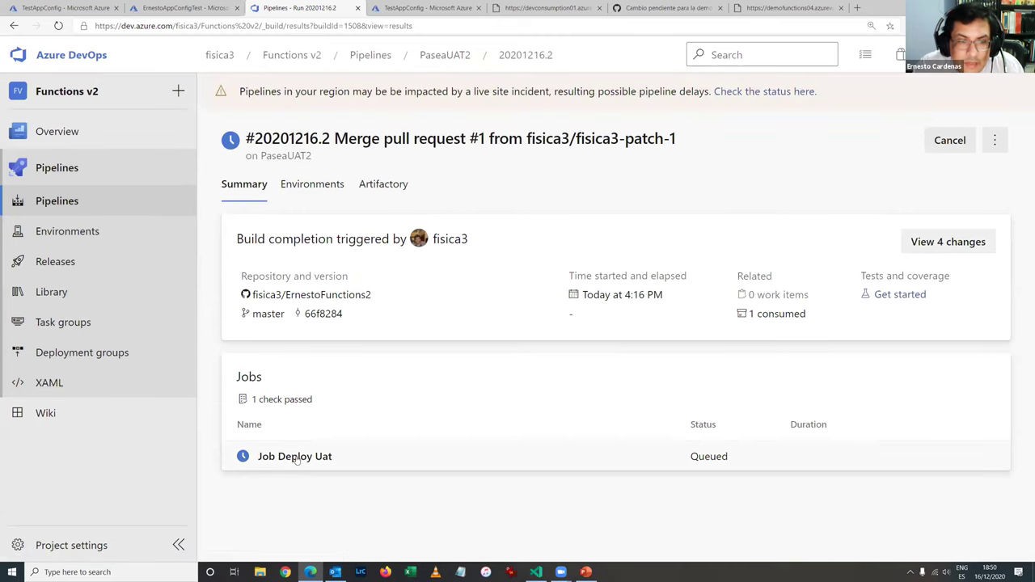
{"action": "left_click", "coordinate": [296, 459]}
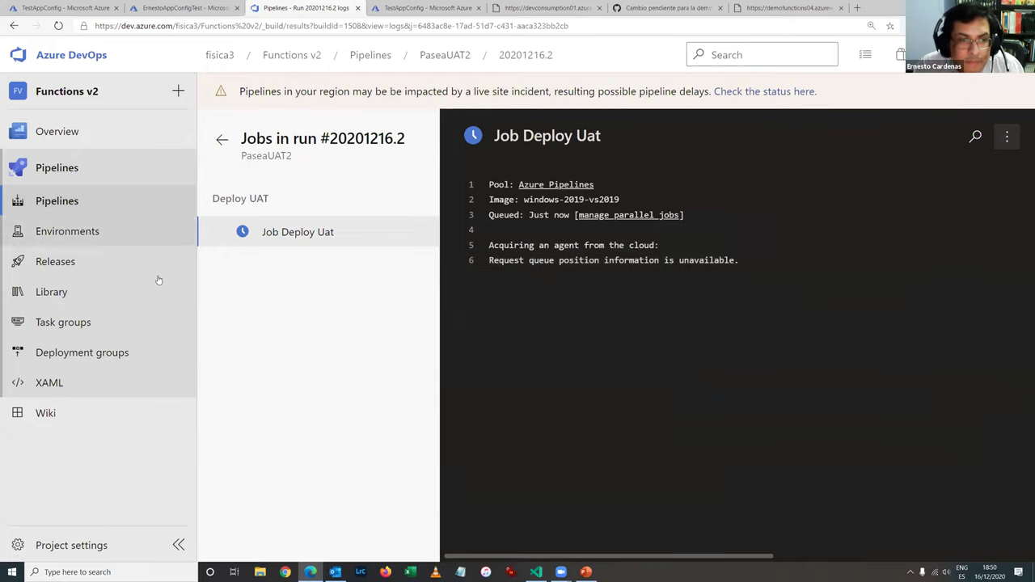
Inspect the deployments and the approvals and checks of the envuat2 environment, and return to the pipelines list
{"action": "left_click", "coordinate": [91, 232]}
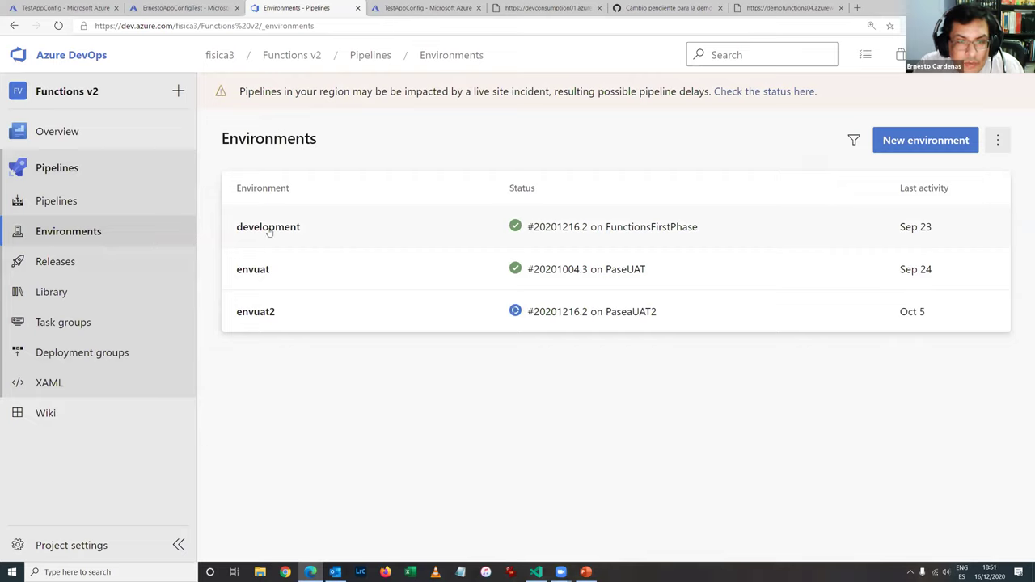
{"action": "left_click", "coordinate": [255, 315]}
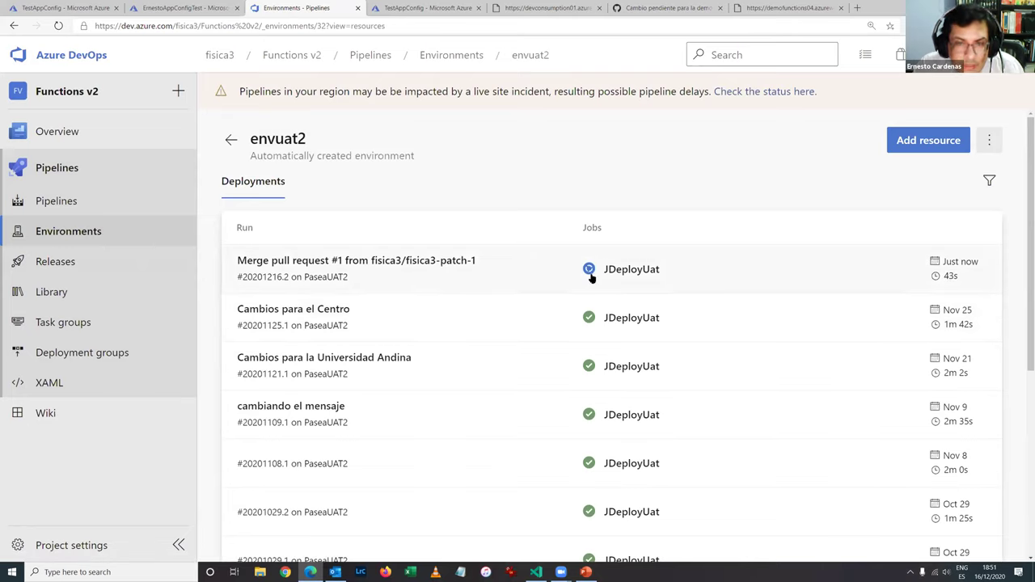
{"action": "left_click", "coordinate": [988, 140]}
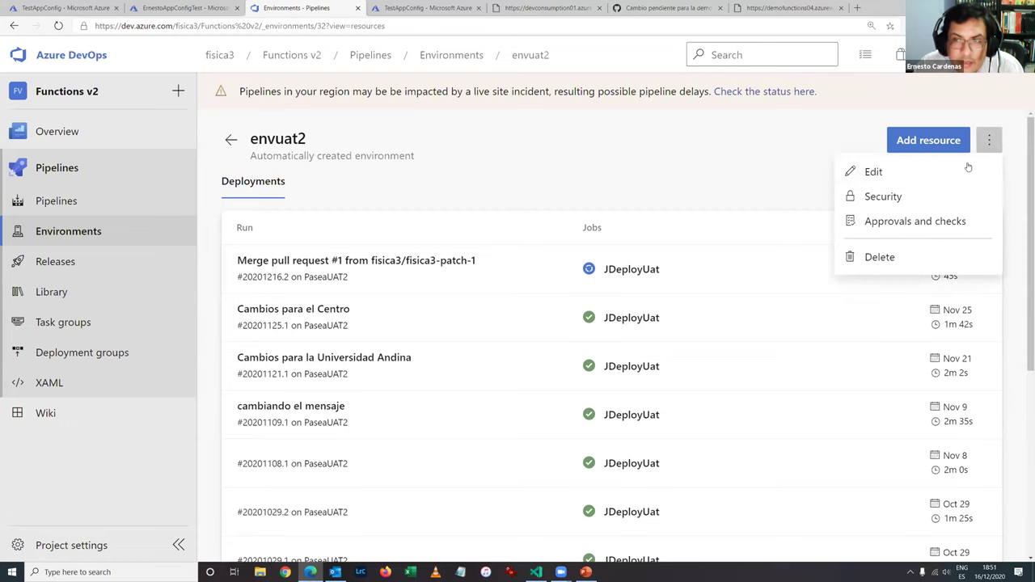
{"action": "left_click", "coordinate": [901, 222]}
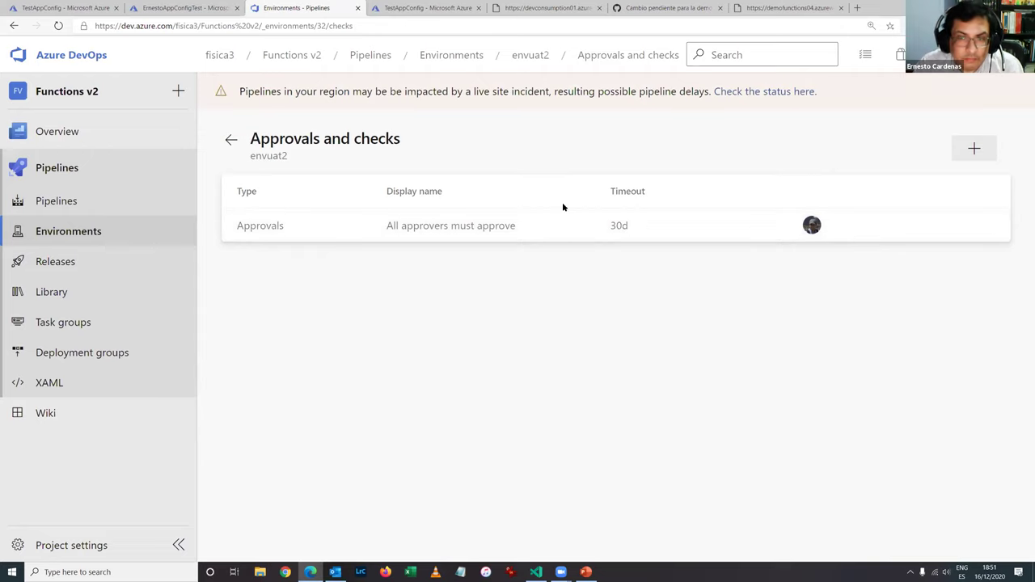
{"action": "left_click", "coordinate": [71, 170]}
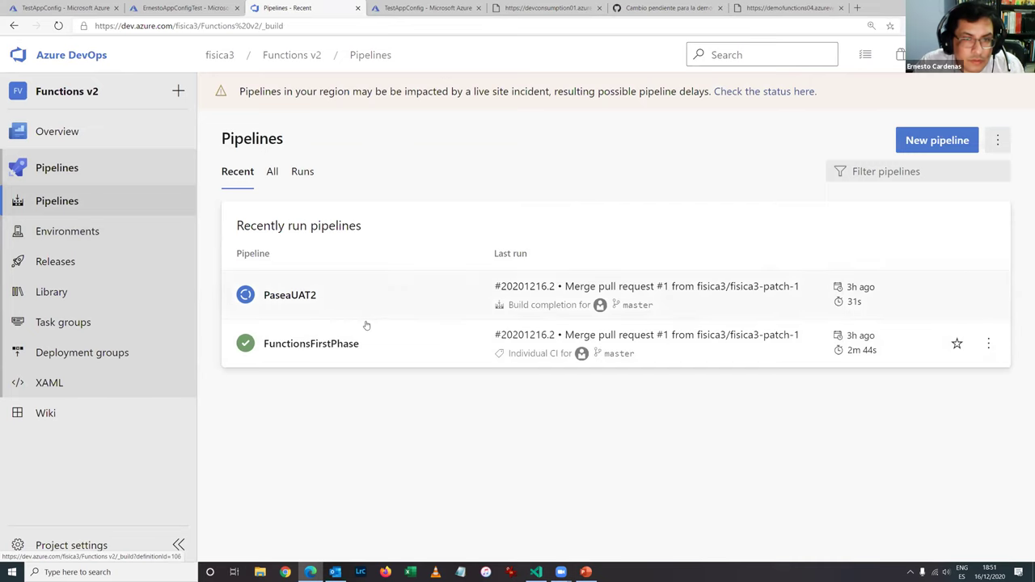
Switch to the Azure portal and reveal the key values of the ErnestoAppConfig store in its Configuration explorer
{"action": "left_click", "coordinate": [58, 8]}
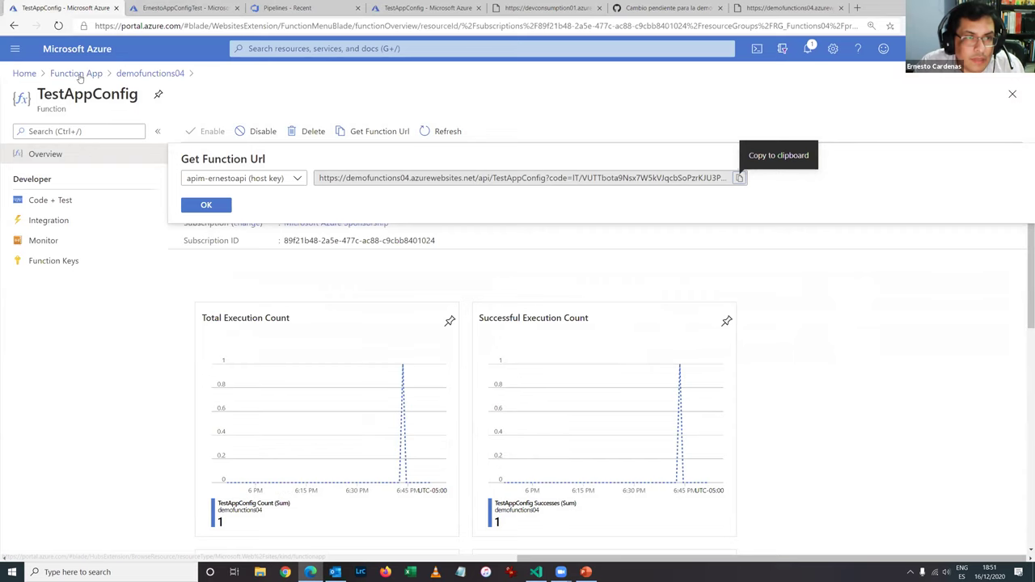
{"action": "left_click", "coordinate": [18, 74]}
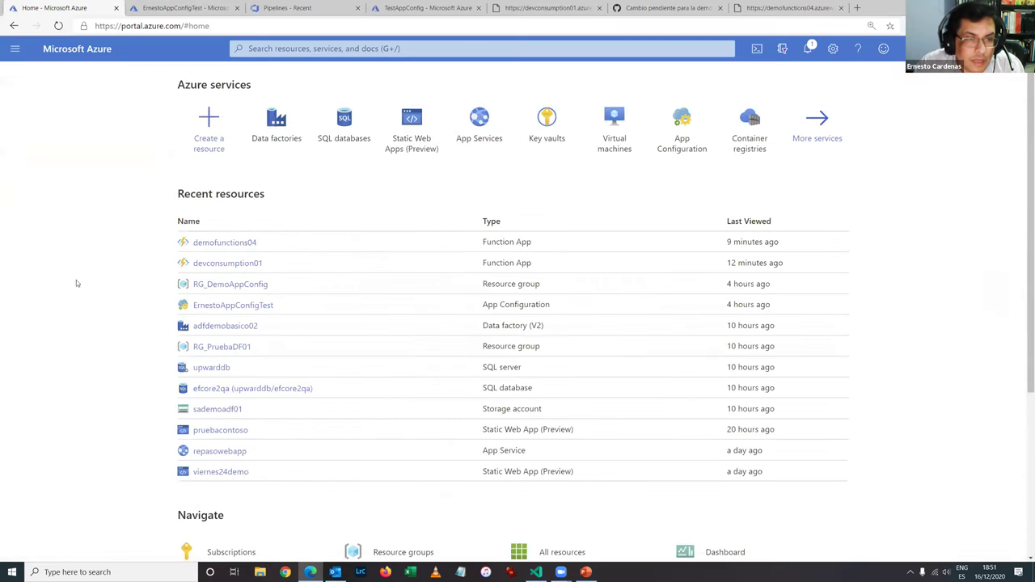
{"action": "left_click", "coordinate": [685, 118]}
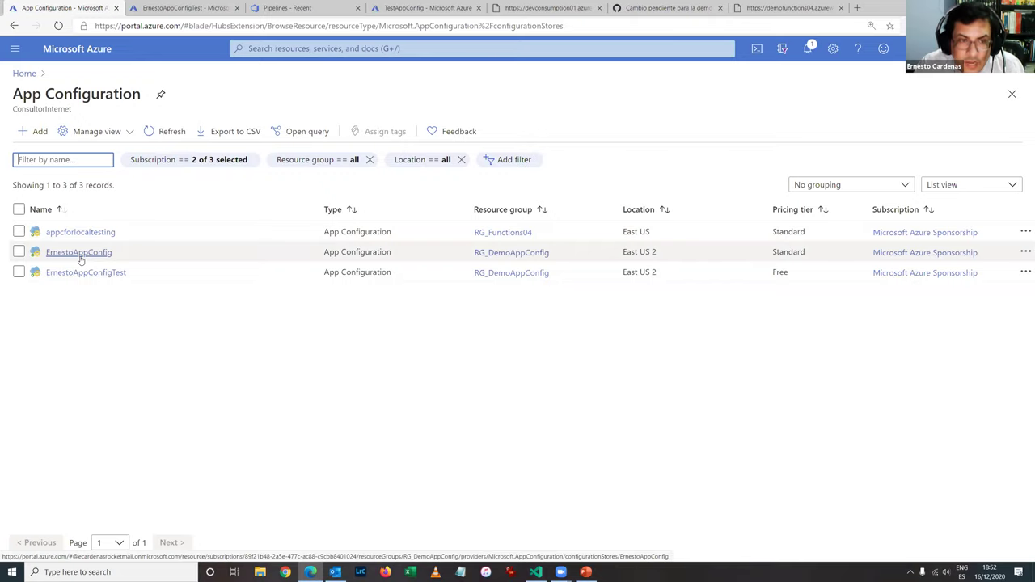
{"action": "left_click", "coordinate": [80, 254]}
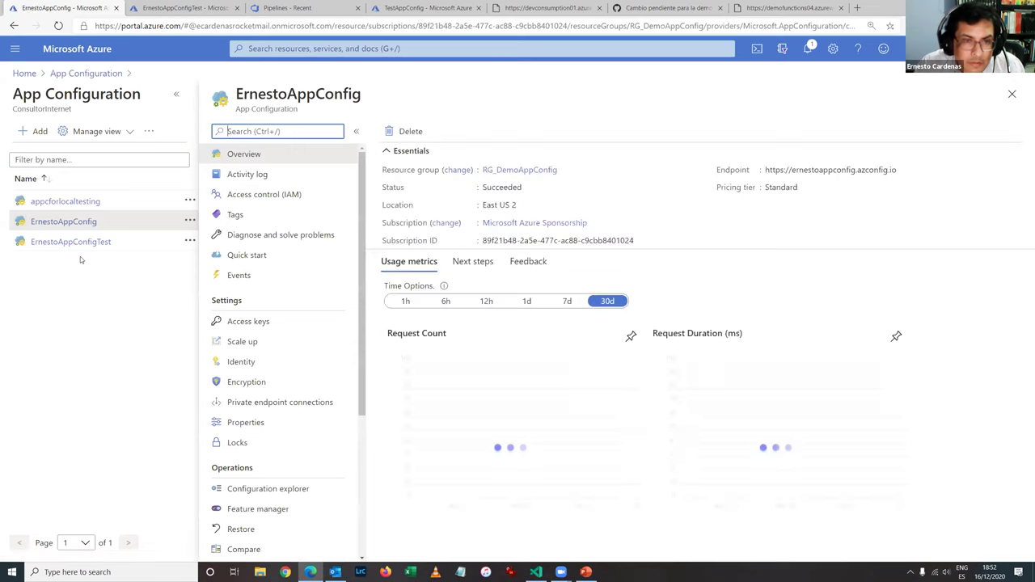
{"action": "scroll", "coordinate": [282, 420], "scroll_direction": "down", "scroll_amount": 3}
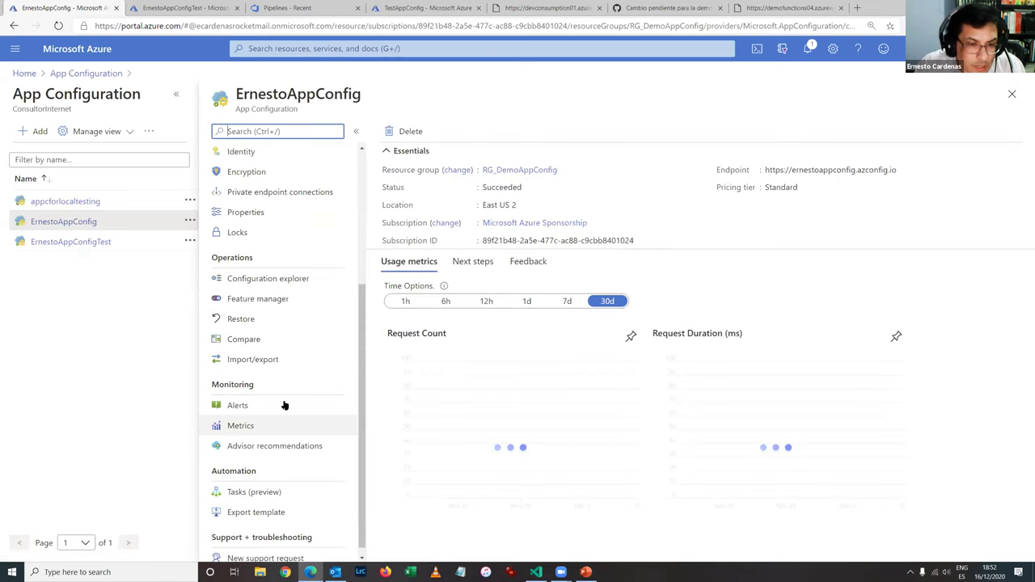
{"action": "left_click", "coordinate": [299, 273]}
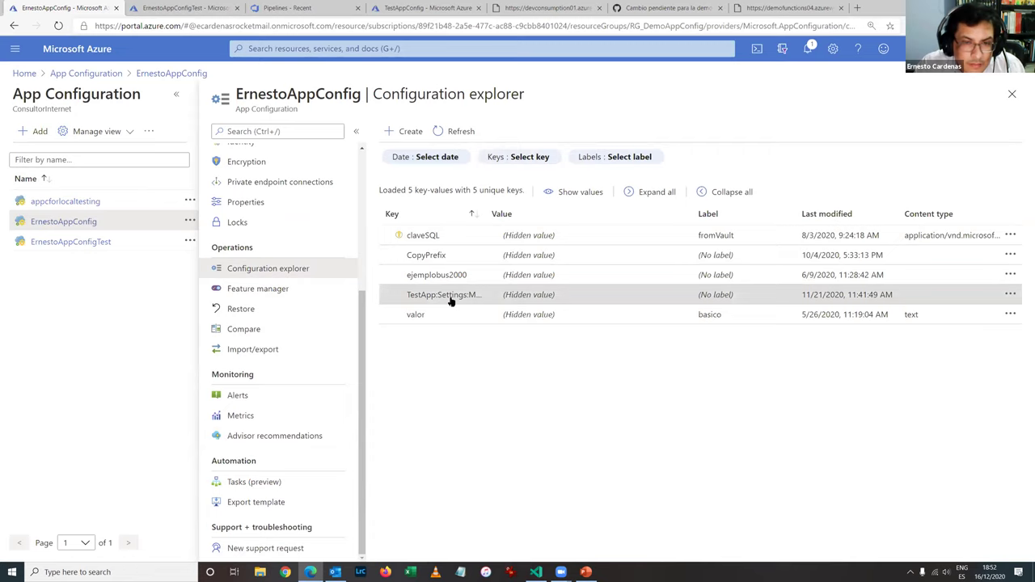
{"action": "left_click", "coordinate": [584, 191]}
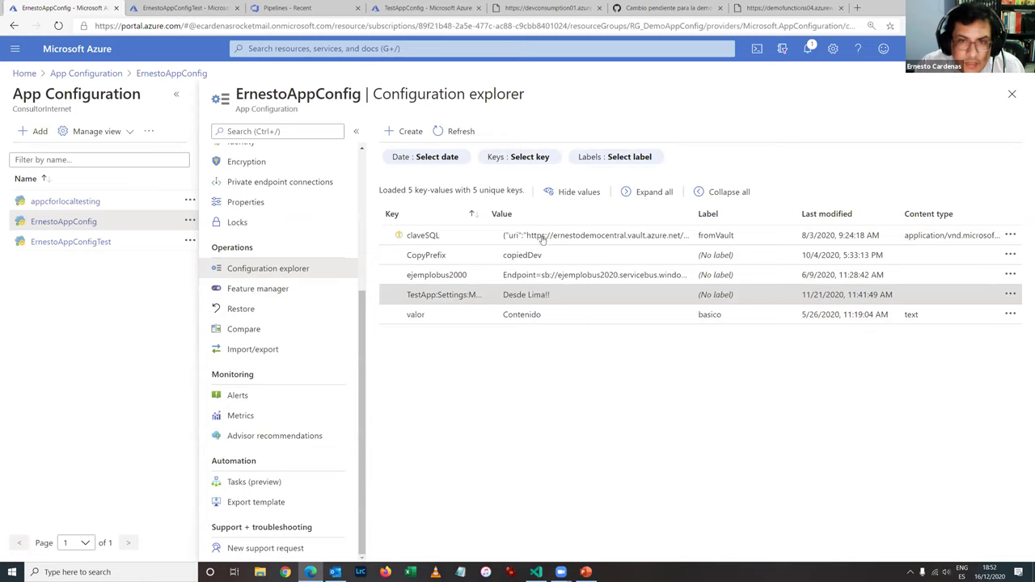
Set the value of the TestApp:Settings:Message key to "Hoy es miercoles" and apply the change
{"action": "left_click", "coordinate": [1010, 296]}
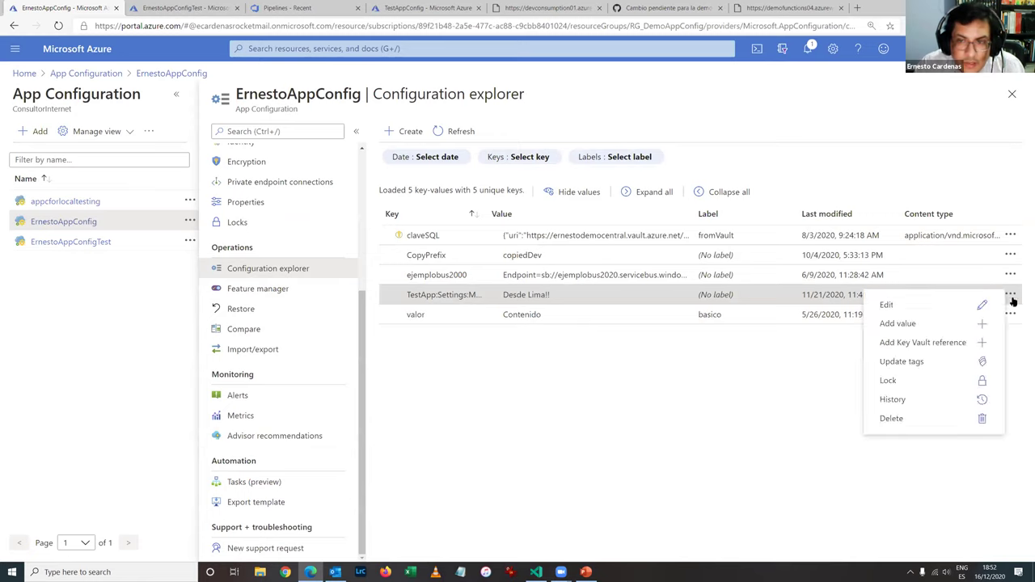
{"action": "left_click", "coordinate": [915, 308]}
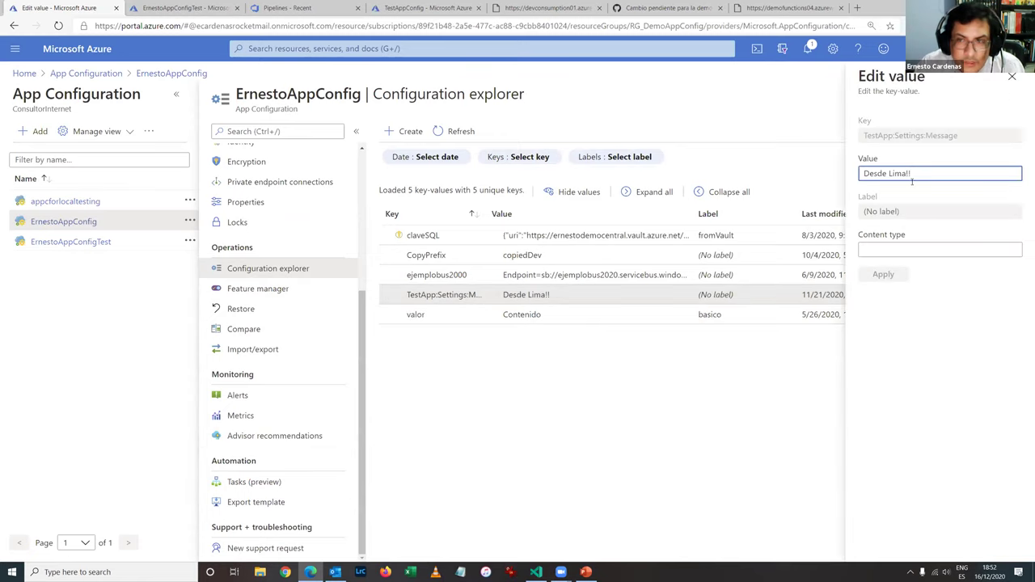
{"action": "left_click_drag", "start_coordinate": [928, 173], "coordinate": [823, 185]}
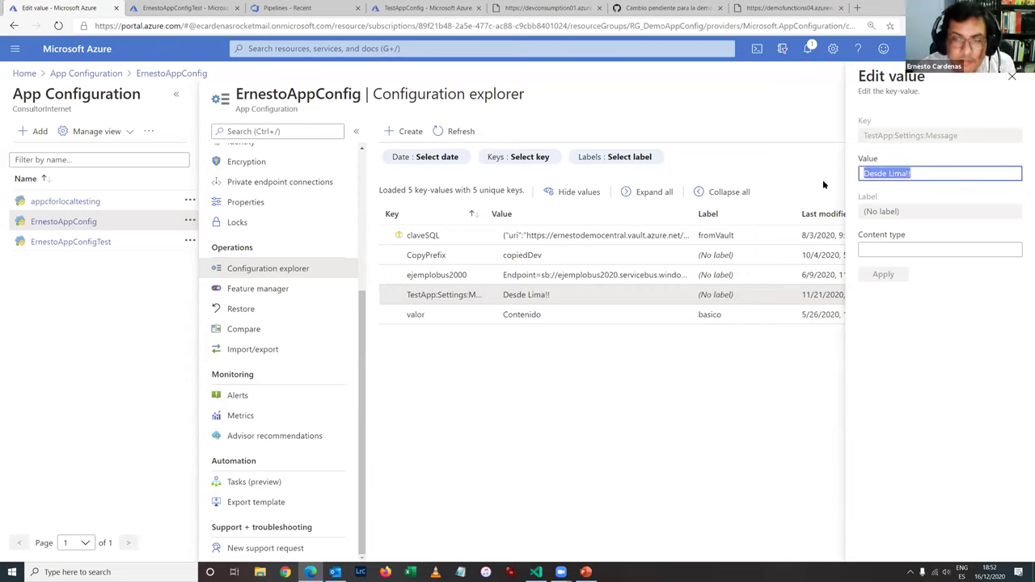
{"action": "type", "text": "Hoy e"}
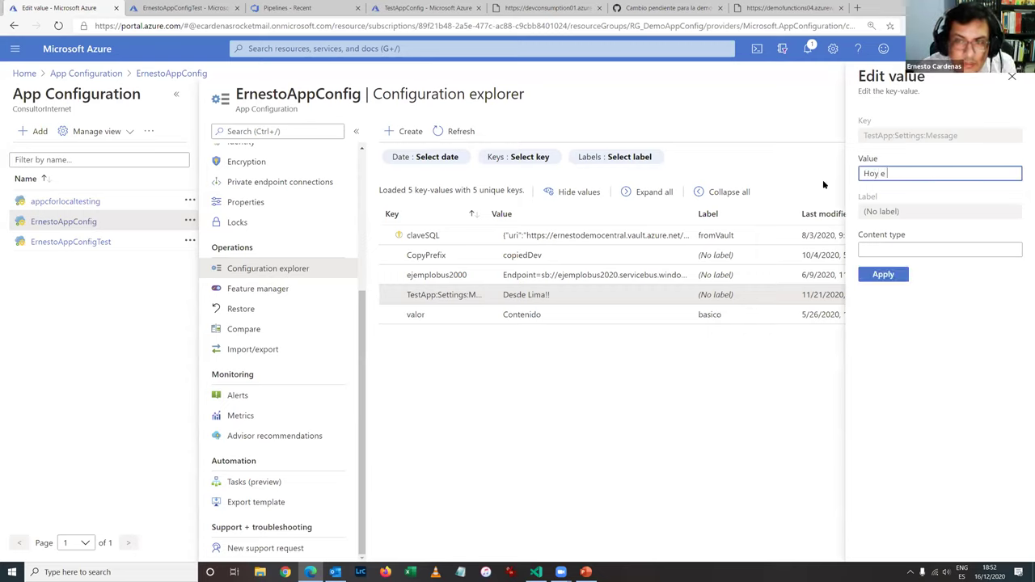
{"action": "type", "text": "s miercoles"}
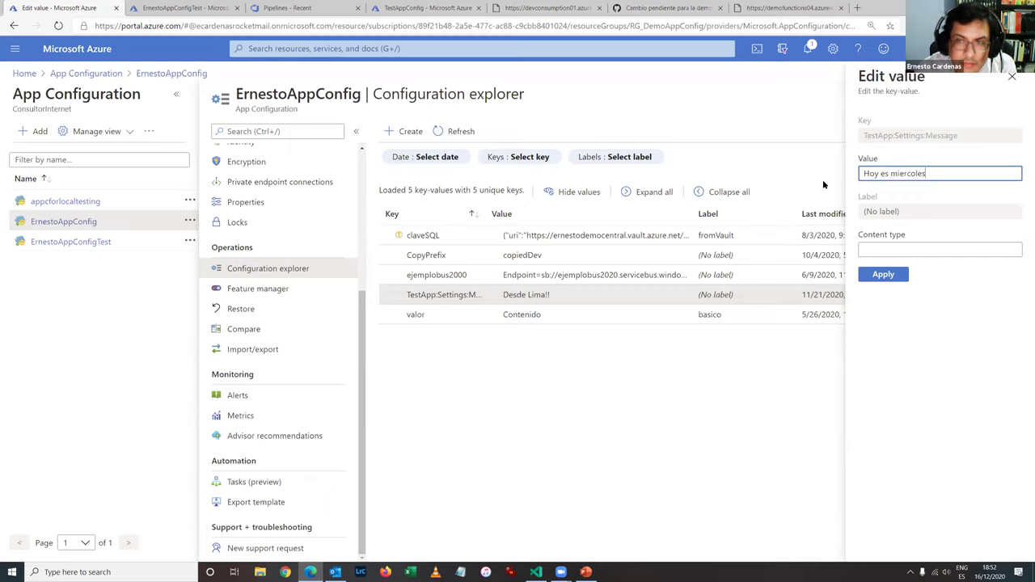
{"action": "left_click", "coordinate": [894, 278]}
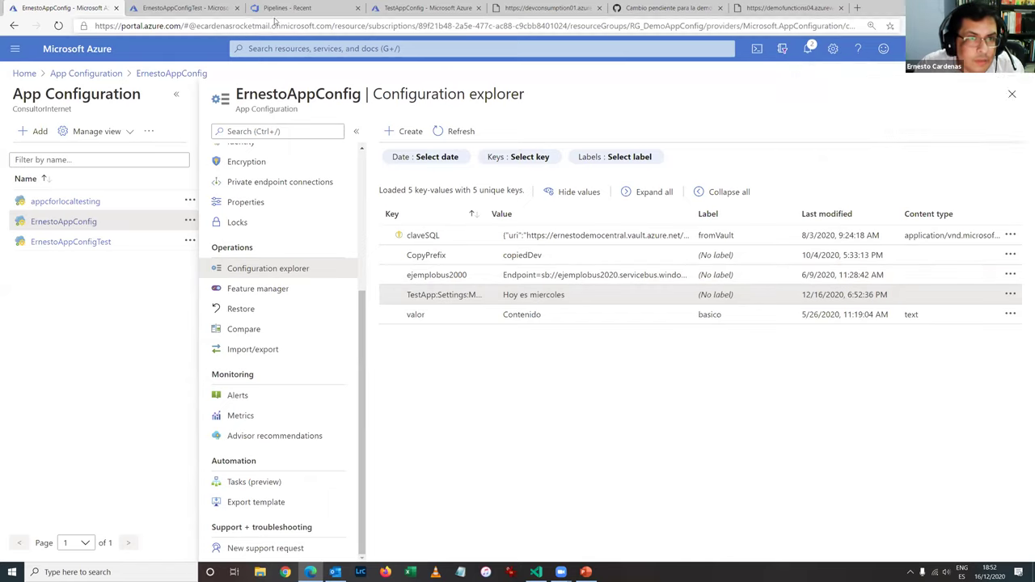
Switch back to Azure DevOps and check the Azure functions app deploy log of Job Deploy Uat in PaseaUAT2 run #20201216.2
{"action": "left_click", "coordinate": [283, 10]}
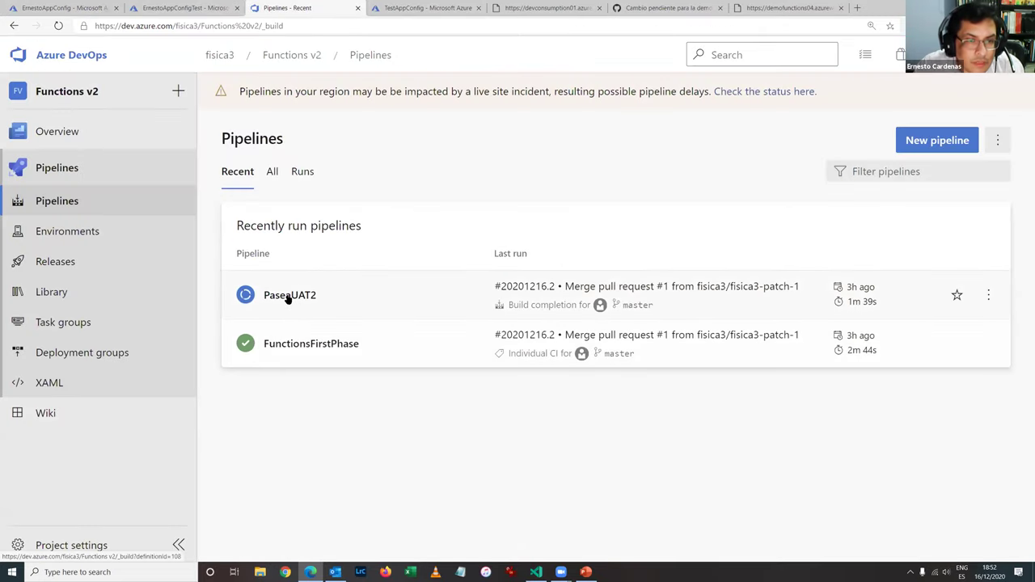
{"action": "left_click", "coordinate": [288, 297]}
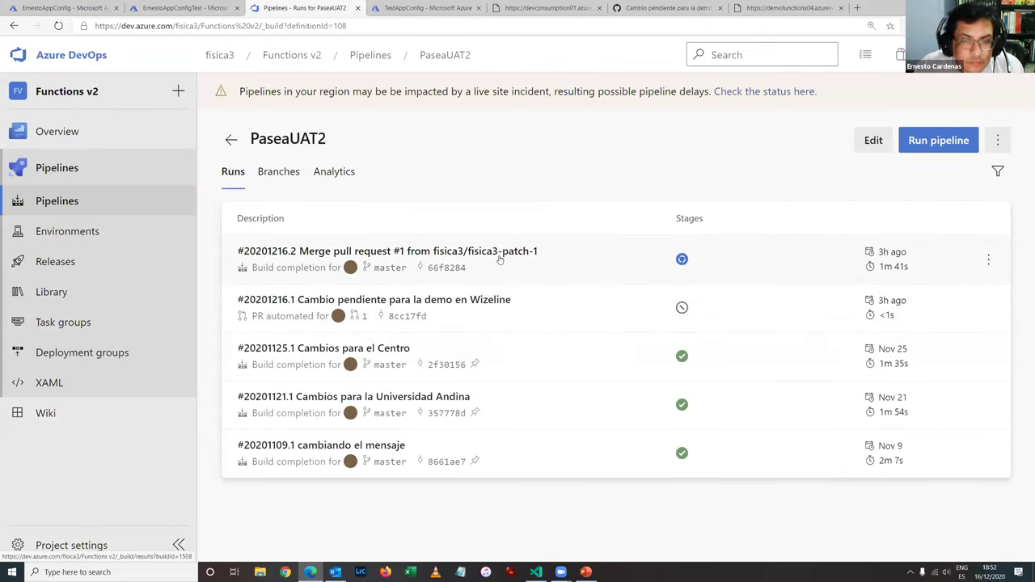
{"action": "left_click", "coordinate": [499, 255]}
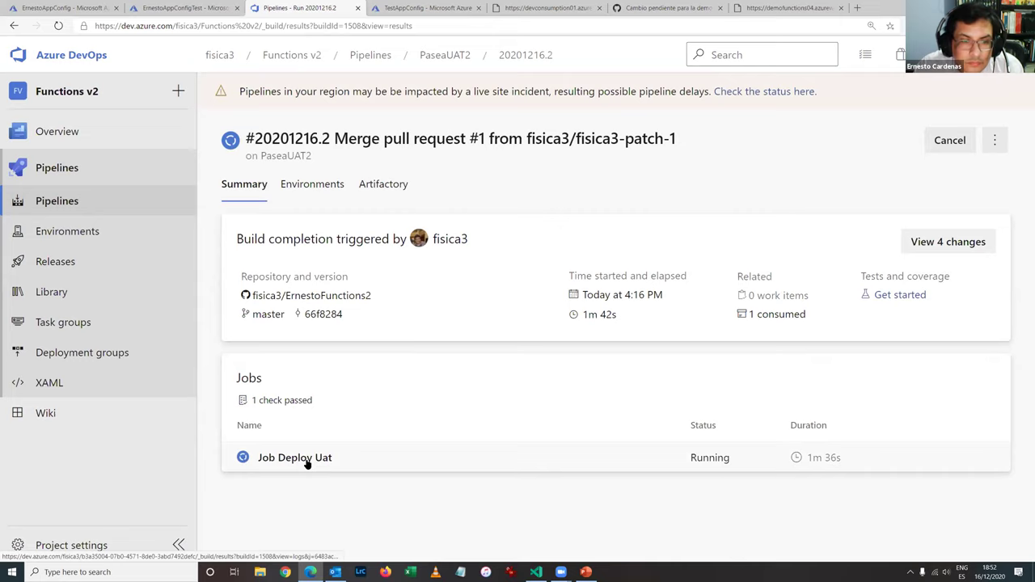
{"action": "left_click", "coordinate": [356, 456]}
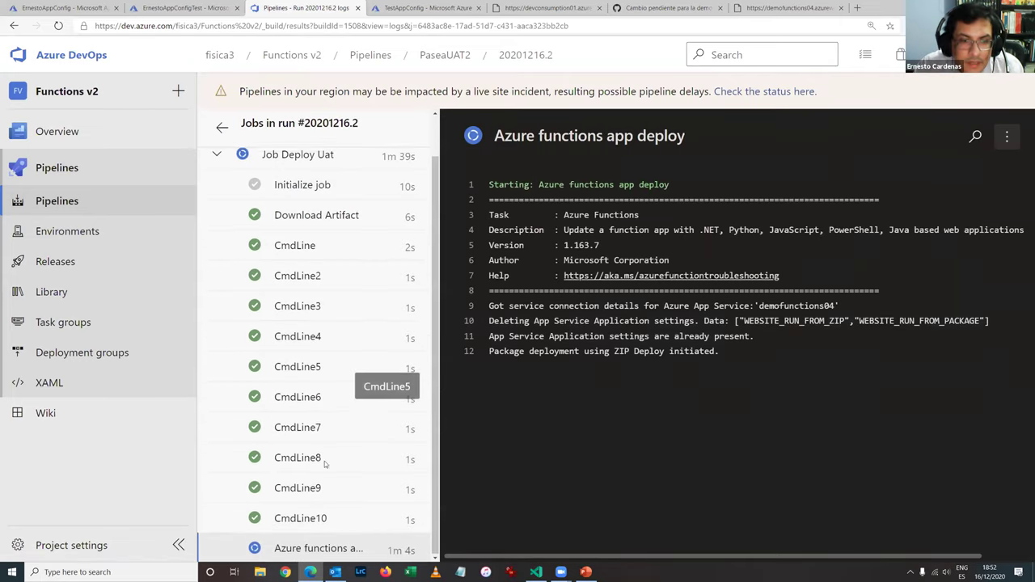
{"action": "left_click", "coordinate": [306, 551]}
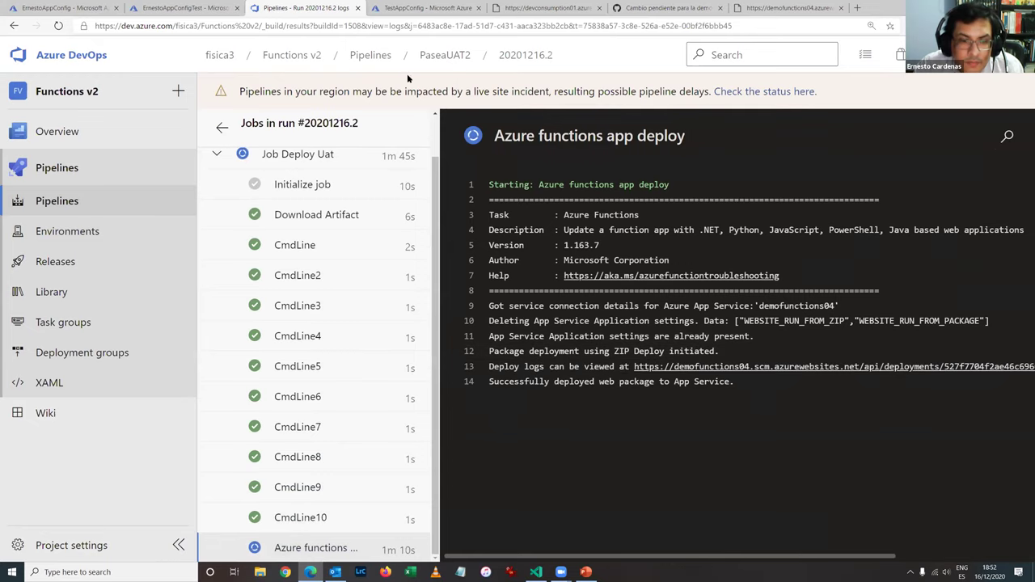
Open run #20201216.2 of the FunctionsFirstPhase pipeline and review the Build stage's job steps
{"action": "left_click", "coordinate": [370, 54]}
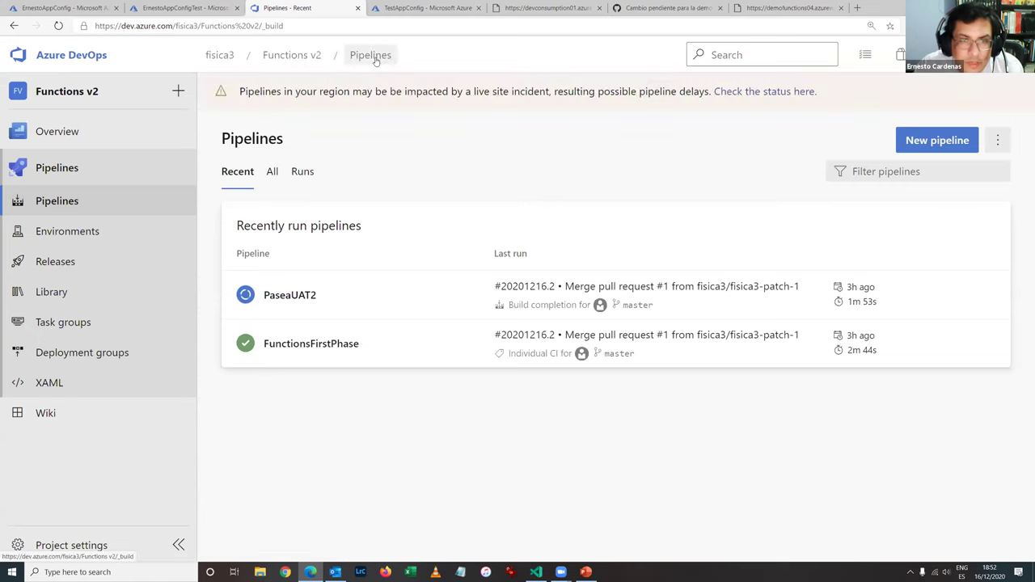
{"action": "left_click", "coordinate": [304, 346]}
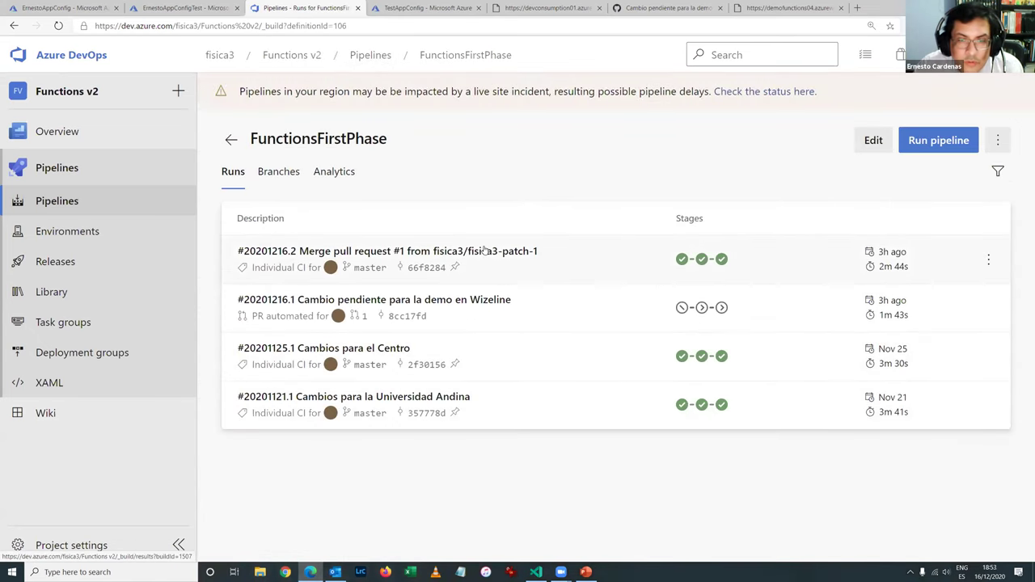
{"action": "left_click", "coordinate": [432, 256]}
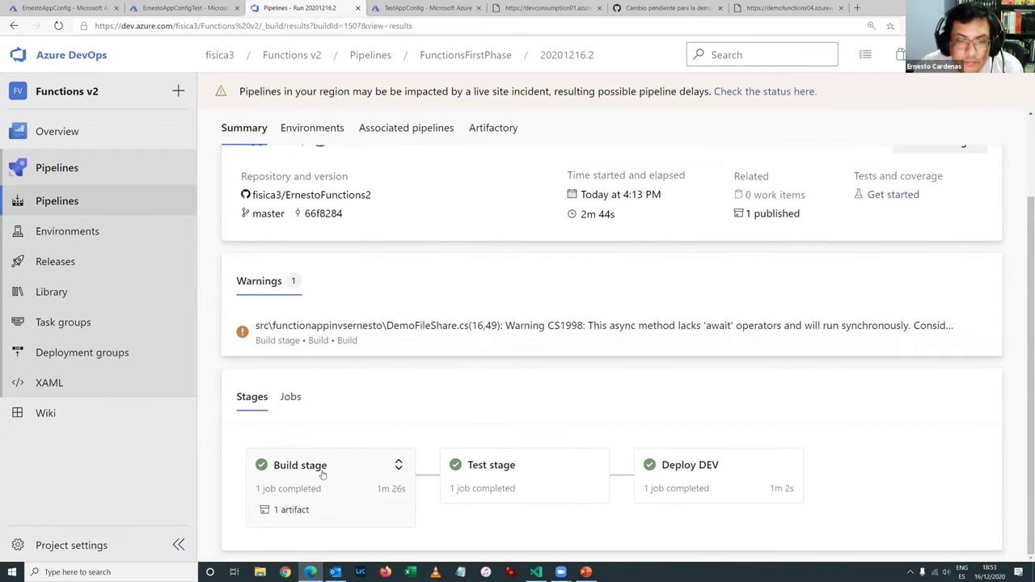
{"action": "left_click", "coordinate": [372, 477]}
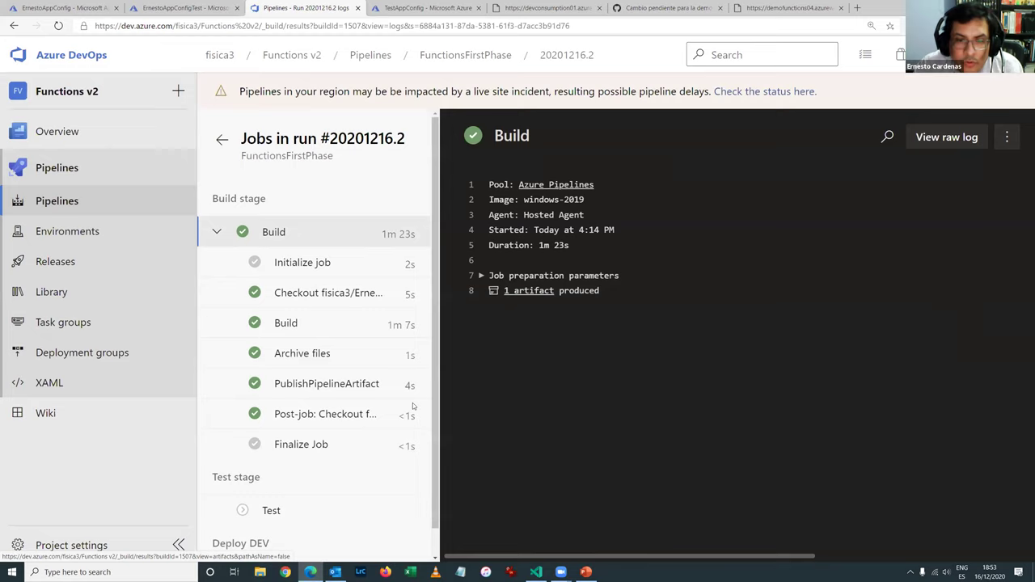
{"action": "scroll", "coordinate": [388, 396], "scroll_direction": "down", "scroll_amount": 1}
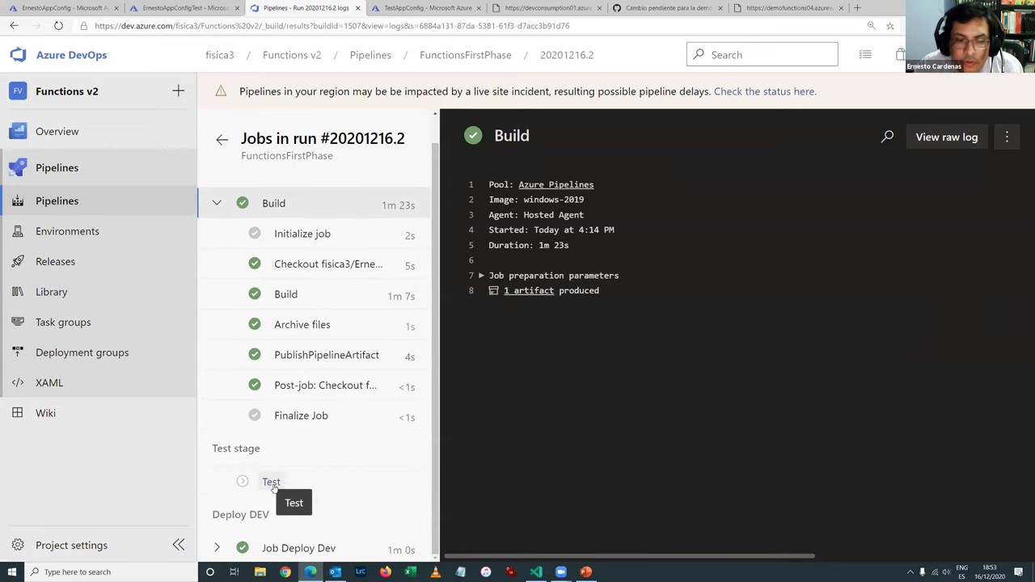
Examine the Download Artifact, Azure functions app deploy and Step Test Dev (msg) logs of Job Deploy Dev
{"action": "left_click", "coordinate": [293, 548]}
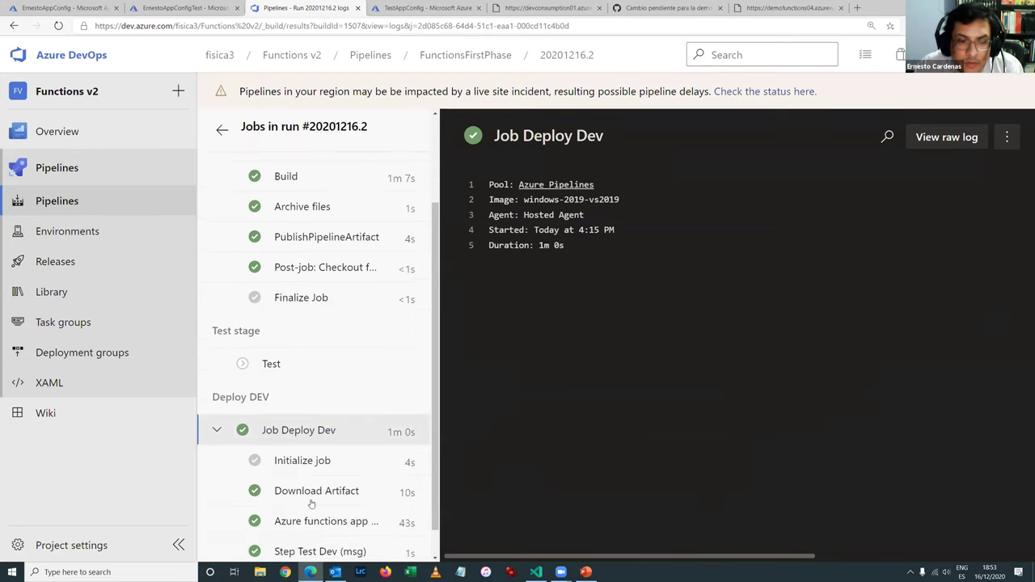
{"action": "left_click", "coordinate": [313, 459]}
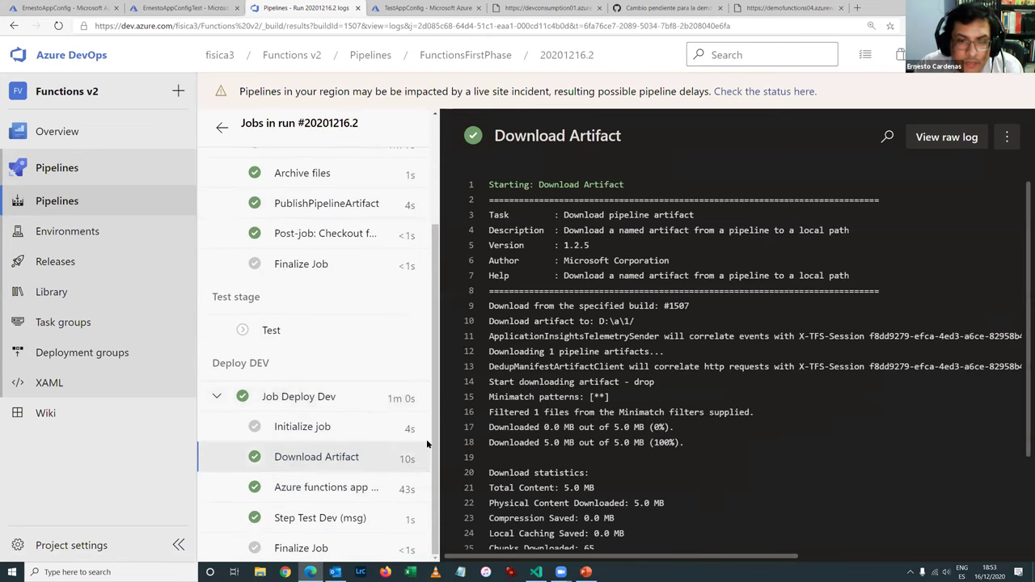
{"action": "left_click", "coordinate": [327, 491]}
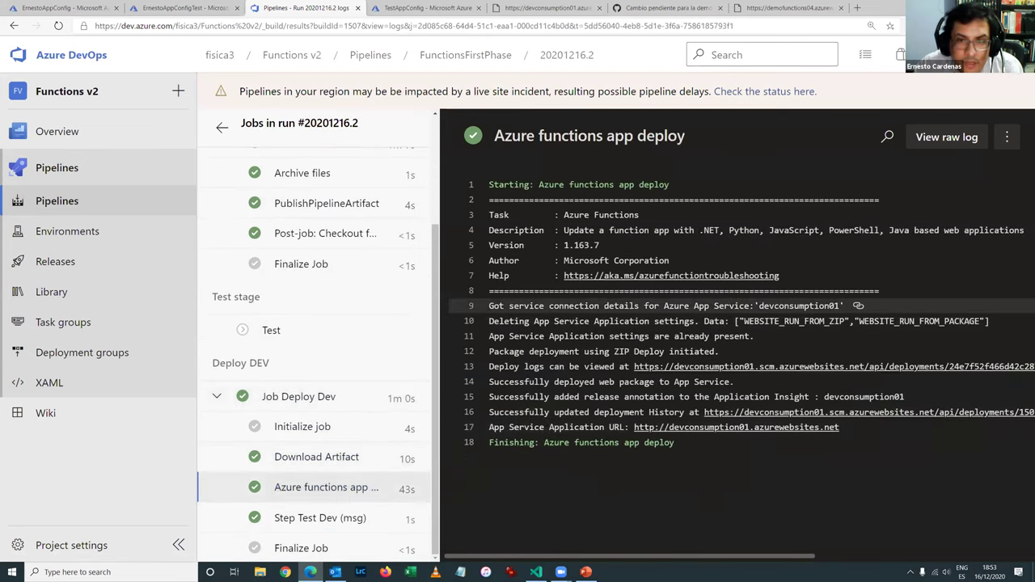
{"action": "left_click", "coordinate": [310, 519]}
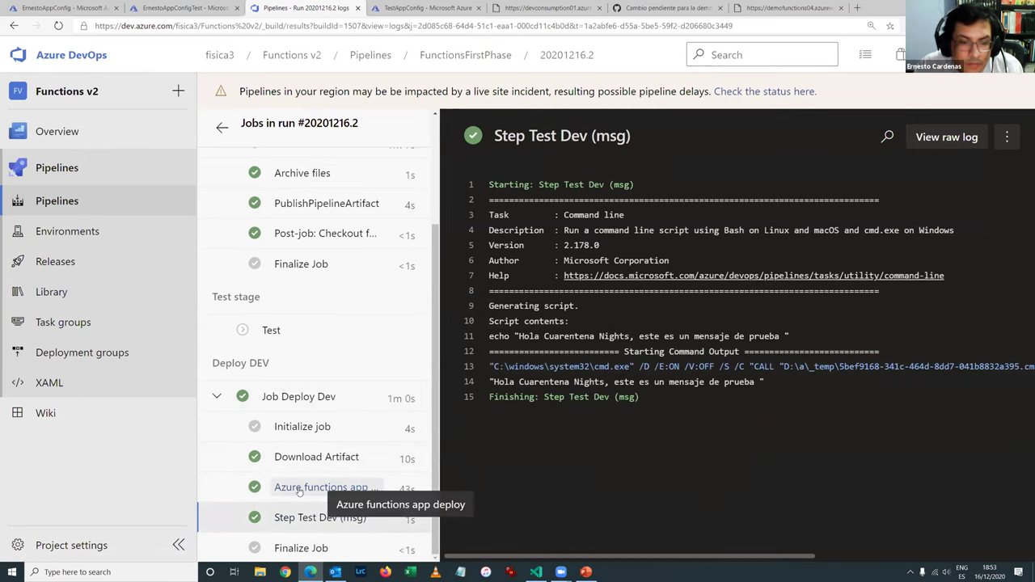
Examine the Azure functions app deploy log of Job Deploy Dev and return to the project's Pipelines list
{"action": "left_click", "coordinate": [327, 490]}
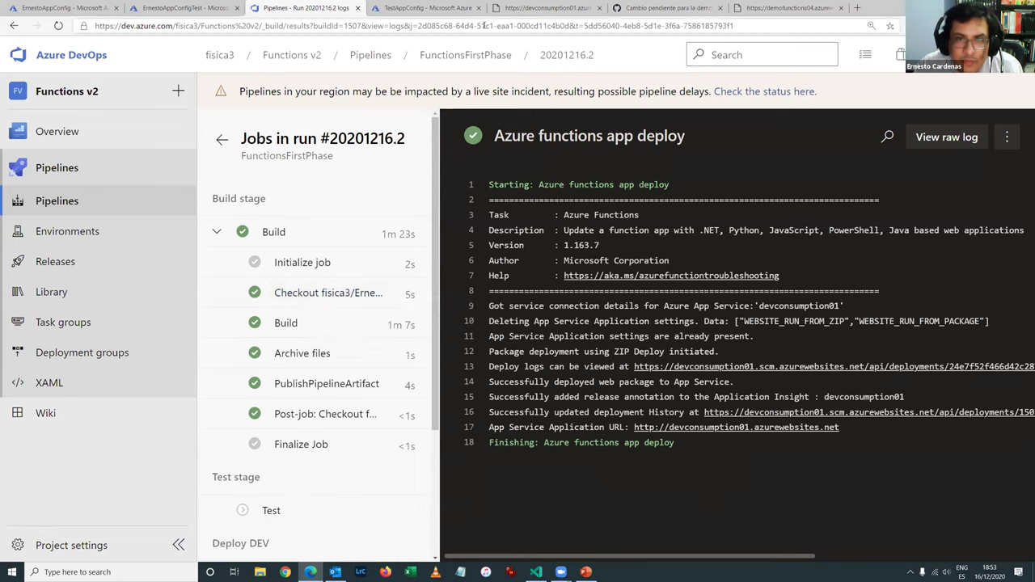
{"action": "left_click", "coordinate": [388, 60]}
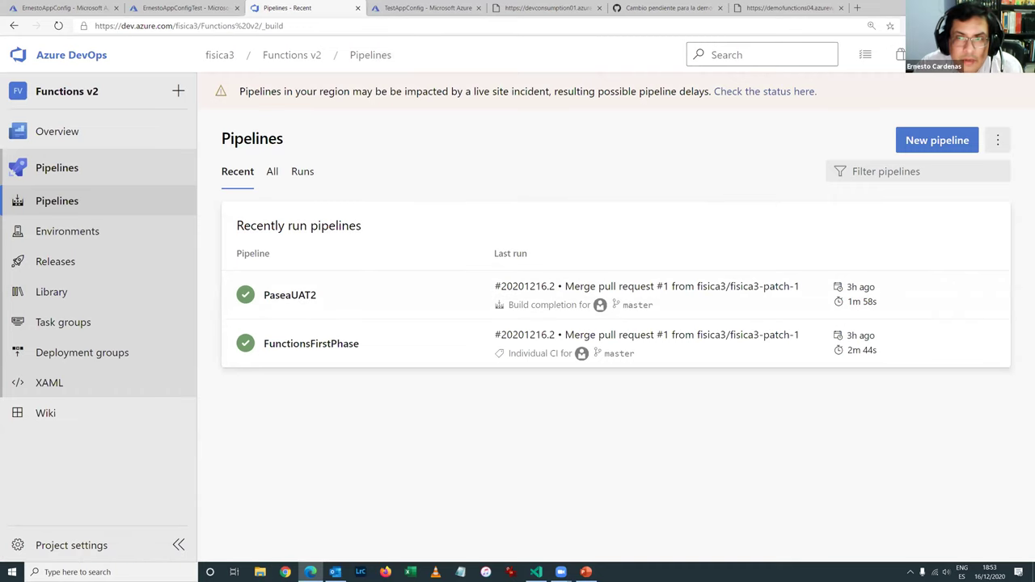
Reload the devconsumption01 TestAppConfig page in a smaller browser window and highlight the message retrieved from AppConfig
{"action": "key", "text": "super+Down"}
{"action": "left_click", "coordinate": [647, 69]}
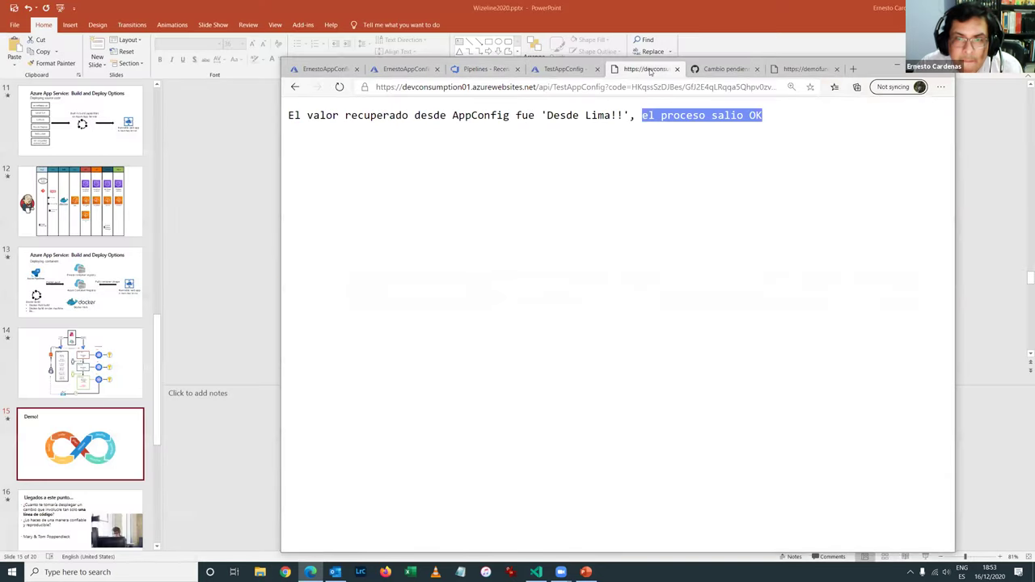
{"action": "left_click", "coordinate": [341, 86]}
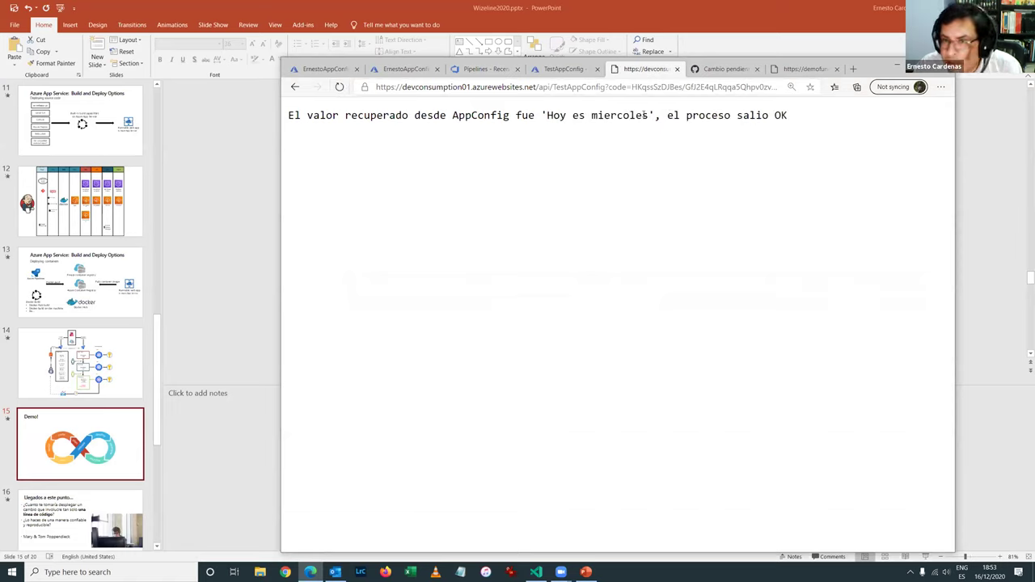
{"action": "left_click_drag", "start_coordinate": [650, 118], "coordinate": [547, 118]}
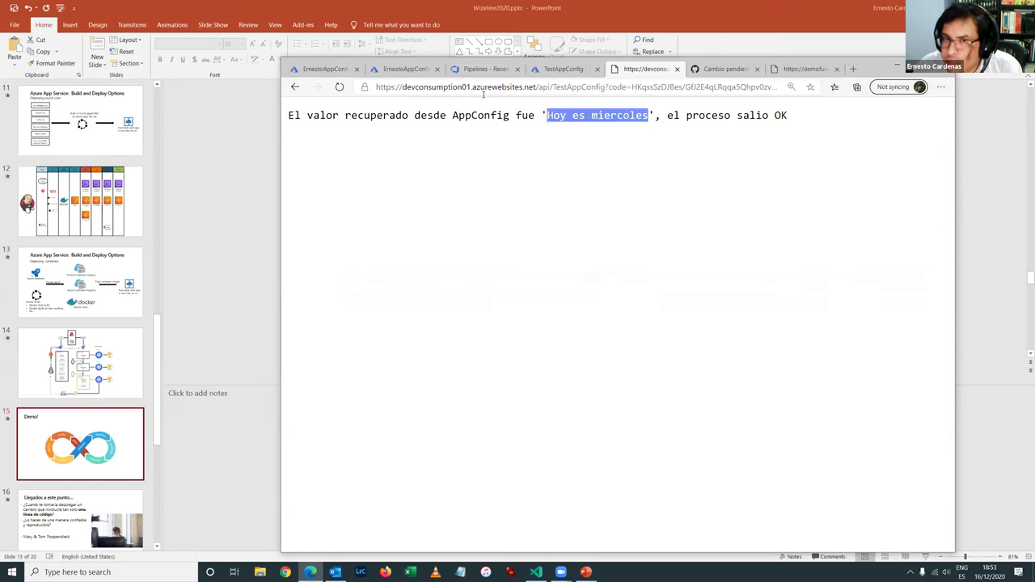
Check the message value in ErnestoAppConfigTest, reload the demofunctions04 TestAppConfig page and highlight the end of its response
{"action": "left_click", "coordinate": [391, 70]}
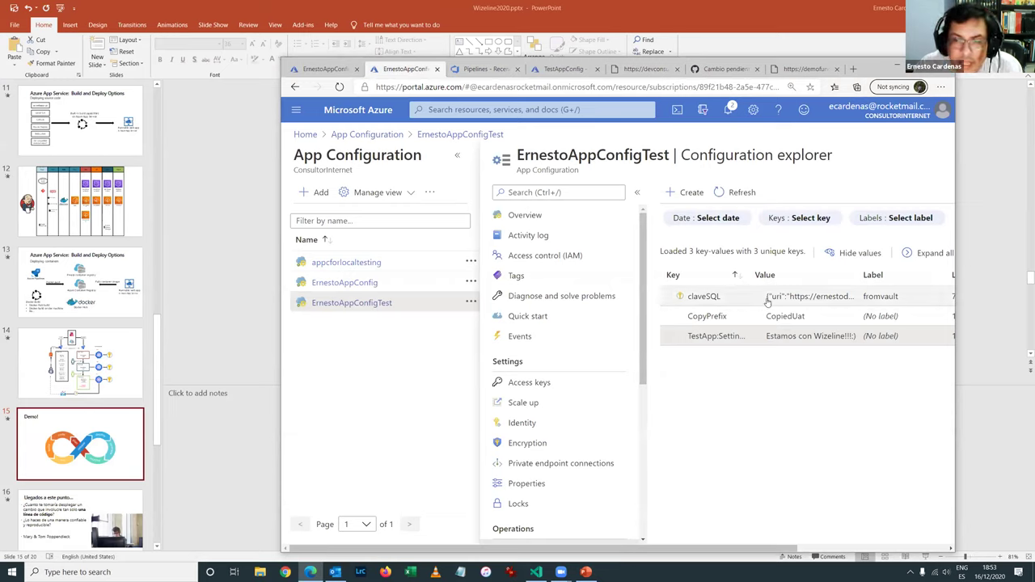
{"action": "left_click", "coordinate": [799, 69]}
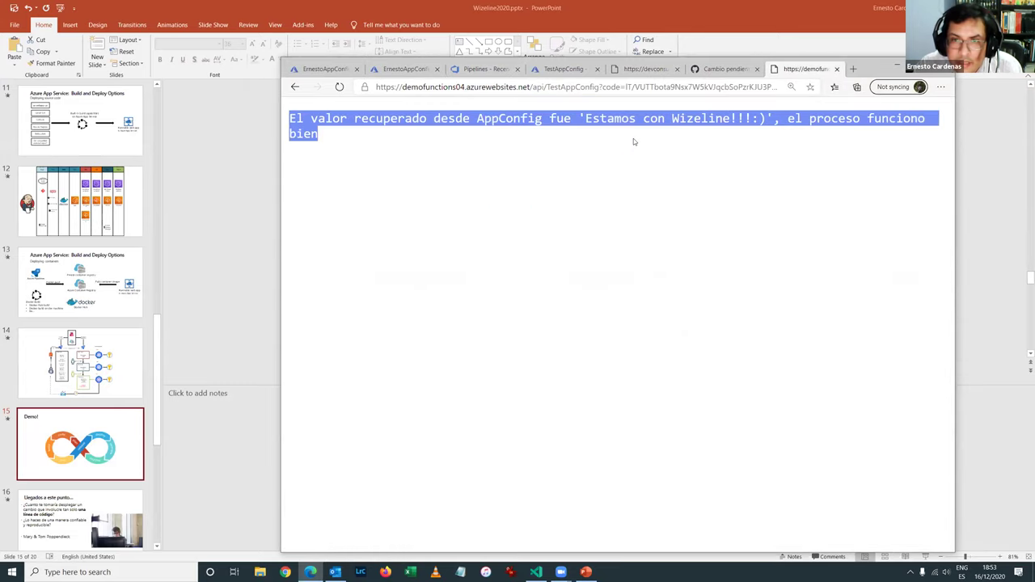
{"action": "left_click", "coordinate": [840, 119]}
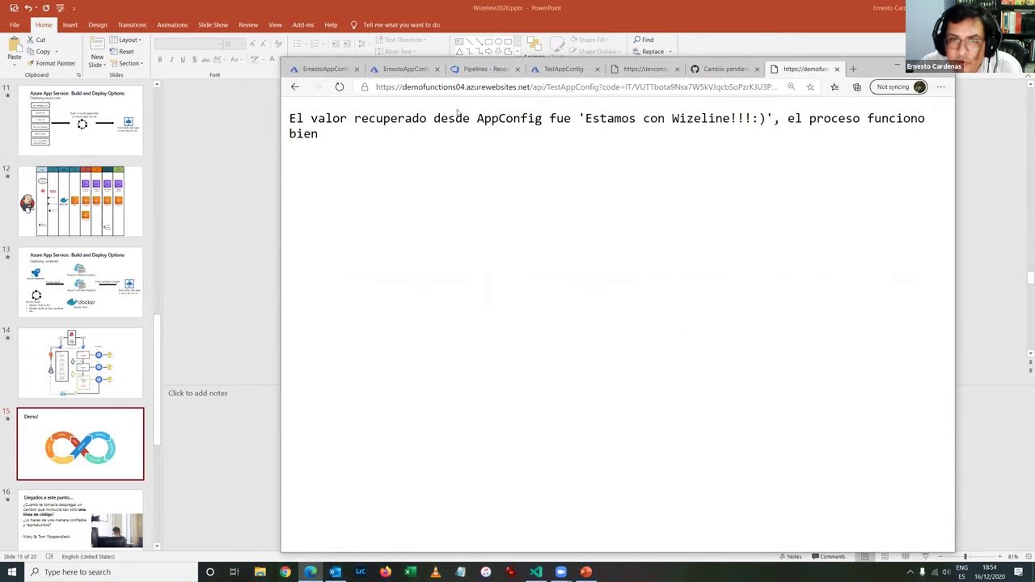
{"action": "left_click", "coordinate": [339, 87]}
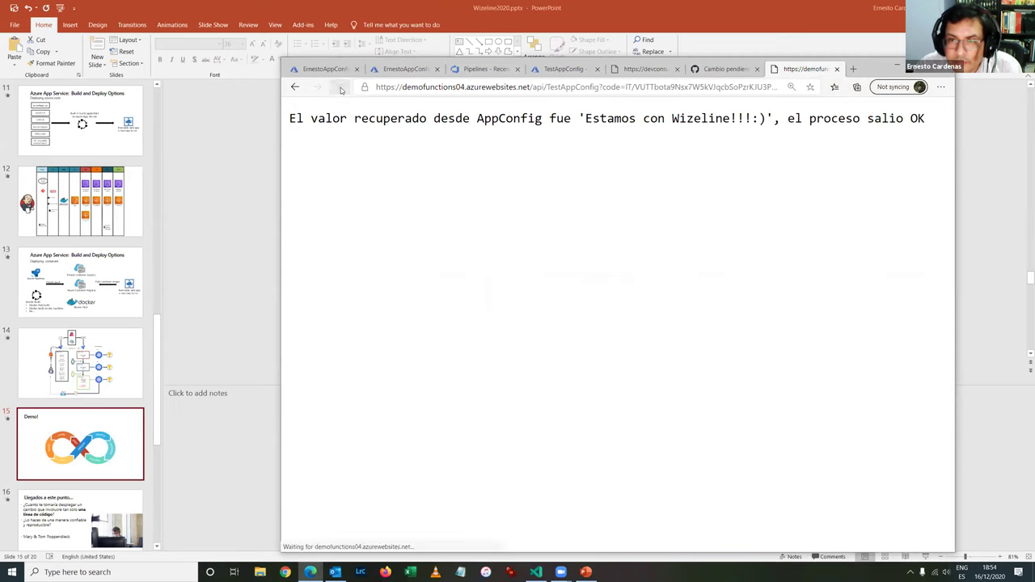
{"action": "left_click_drag", "start_coordinate": [926, 118], "coordinate": [788, 118]}
Set the TestApp:Settings:Message value in ErnestoAppConfigTest to "Estamos con Wizeline" and apply the change
{"action": "left_click", "coordinate": [407, 71]}
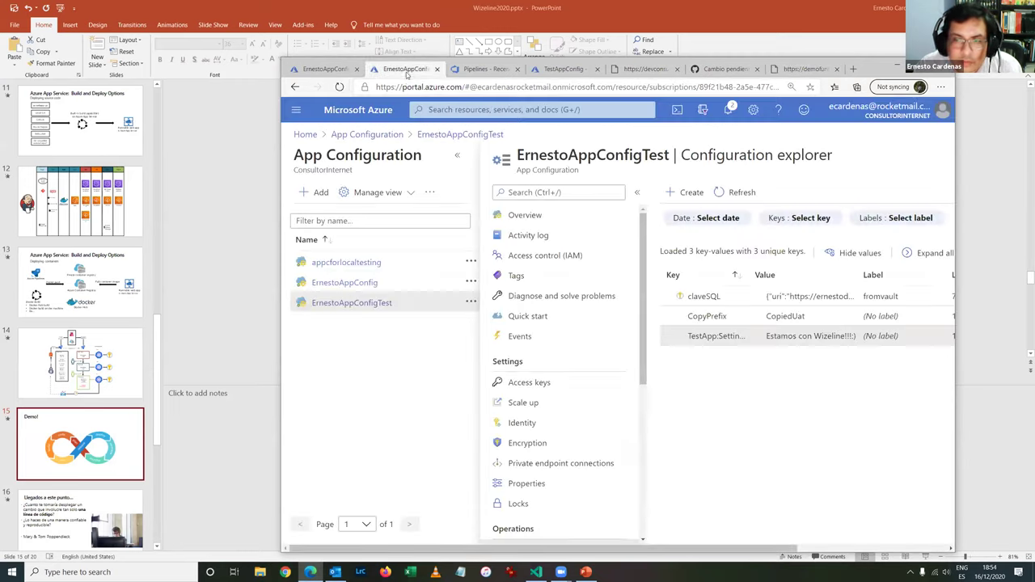
{"action": "left_click_drag", "start_coordinate": [882, 68], "coordinate": [822, 62]}
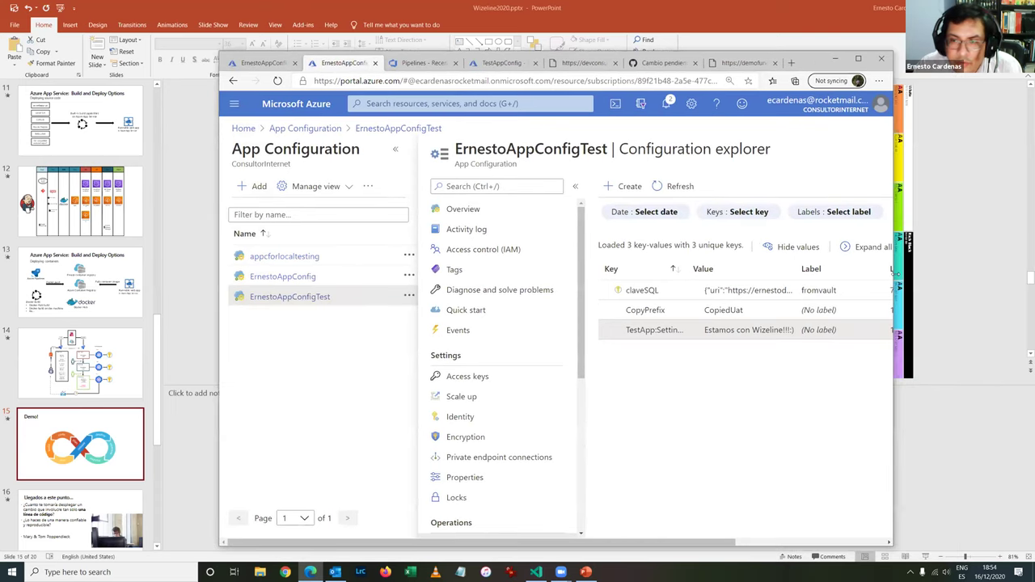
{"action": "left_click_drag", "start_coordinate": [894, 274], "coordinate": [963, 275]}
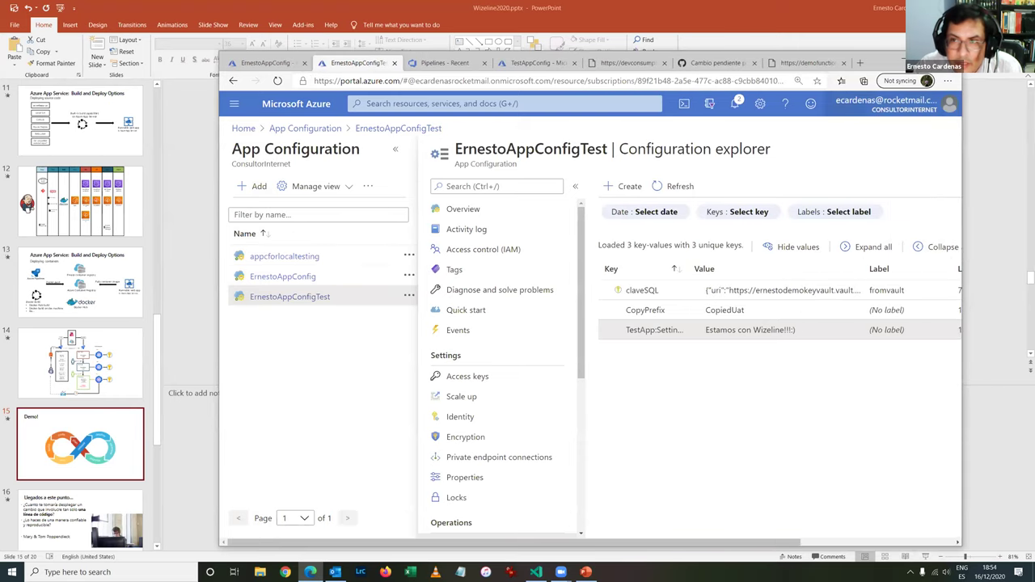
{"action": "key", "text": "super+Up"}
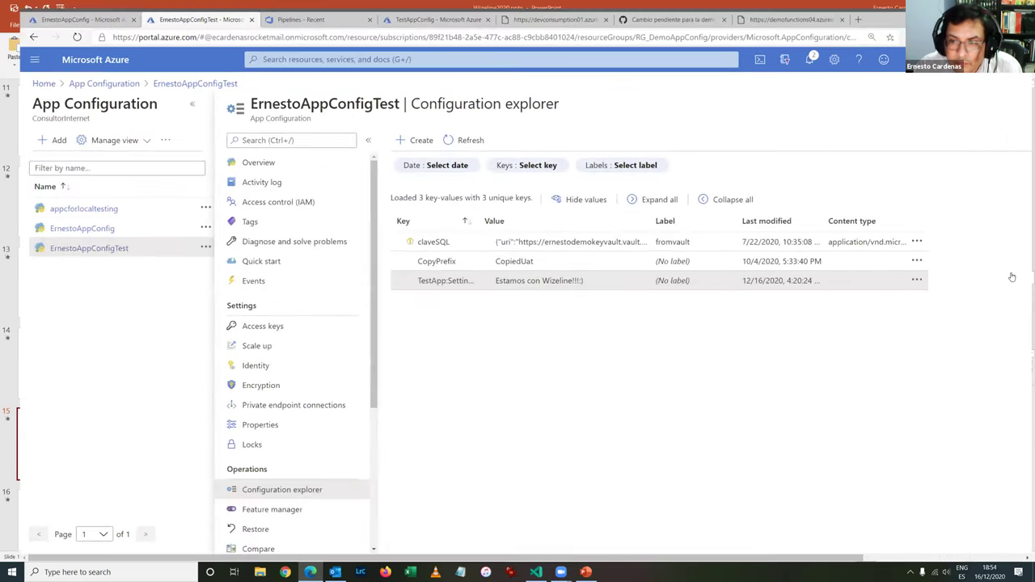
{"action": "left_click", "coordinate": [924, 280]}
{"action": "left_click", "coordinate": [922, 294]}
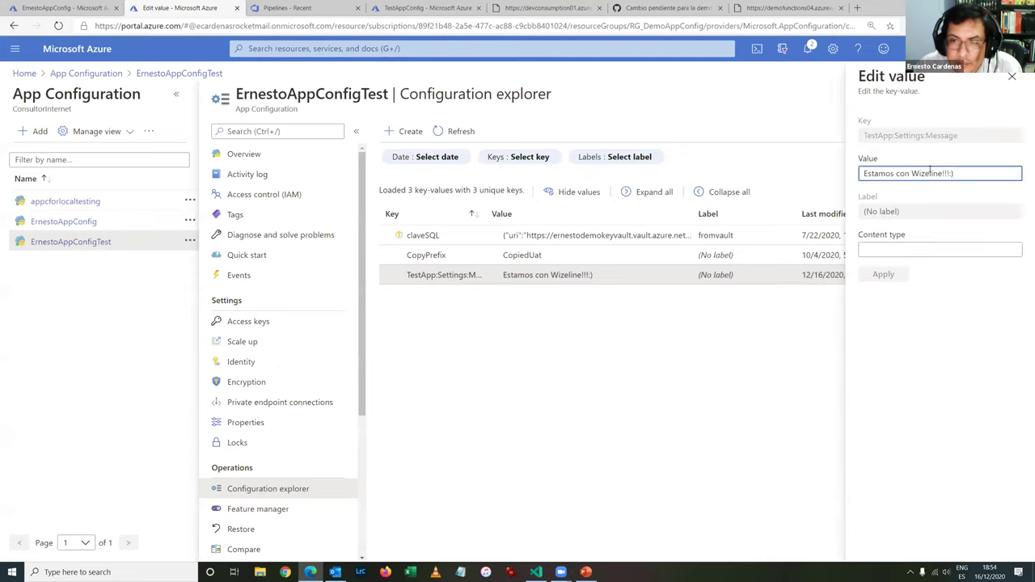
{"action": "left_click_drag", "start_coordinate": [942, 173], "coordinate": [989, 171]}
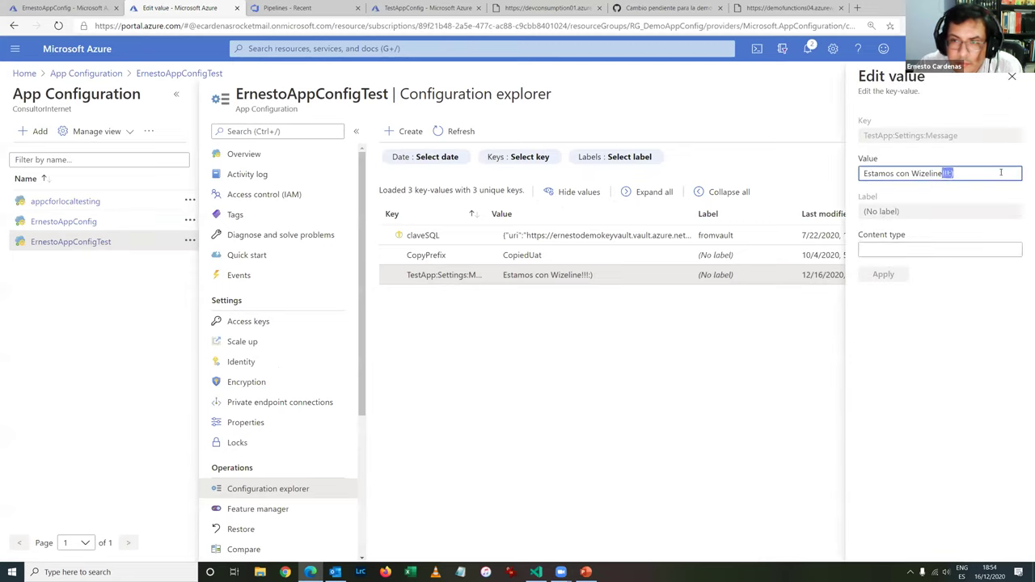
{"action": "key", "text": "BackSpace"}
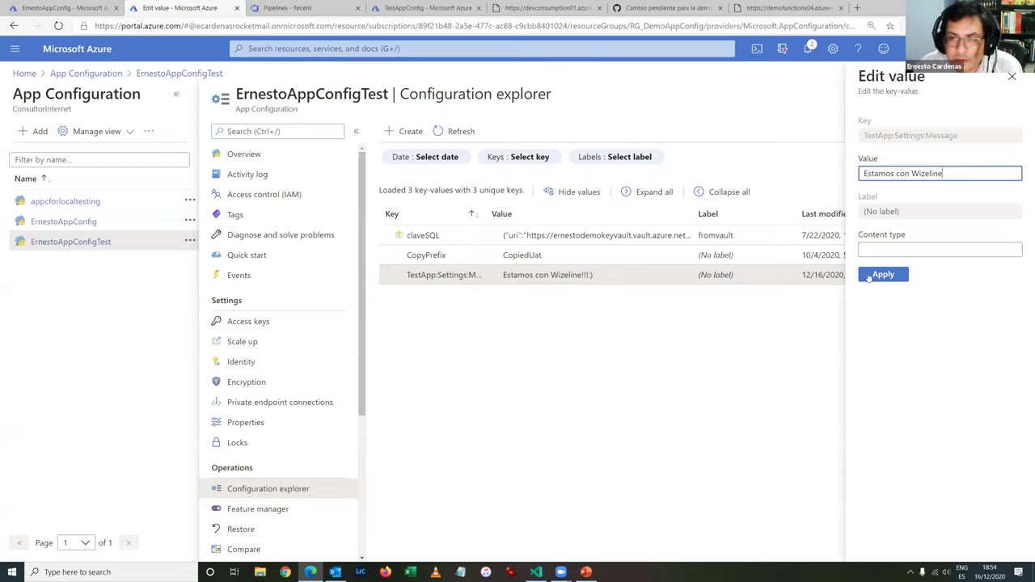
{"action": "left_click", "coordinate": [894, 275]}
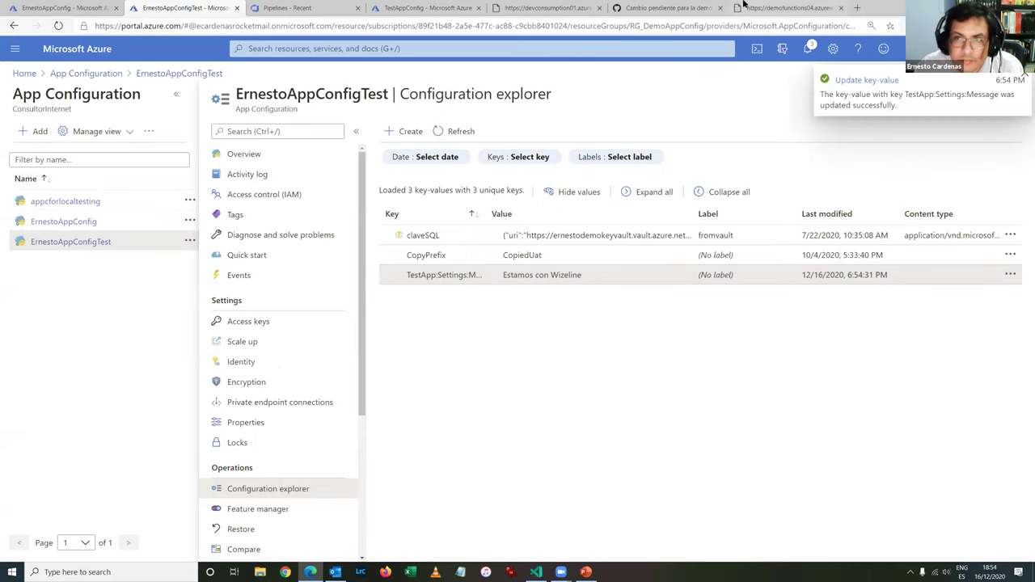
Reload the demofunctions04 TestAppConfig page several times to check the message, and return to the PowerPoint presentation
{"action": "left_click", "coordinate": [744, 6]}
{"action": "left_click", "coordinate": [58, 26]}
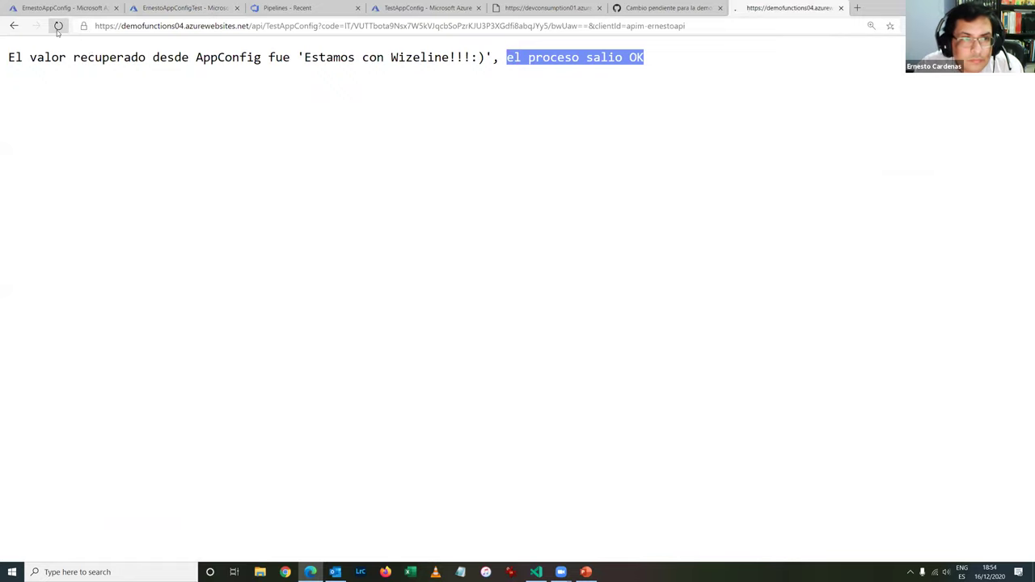
{"action": "left_click", "coordinate": [59, 26]}
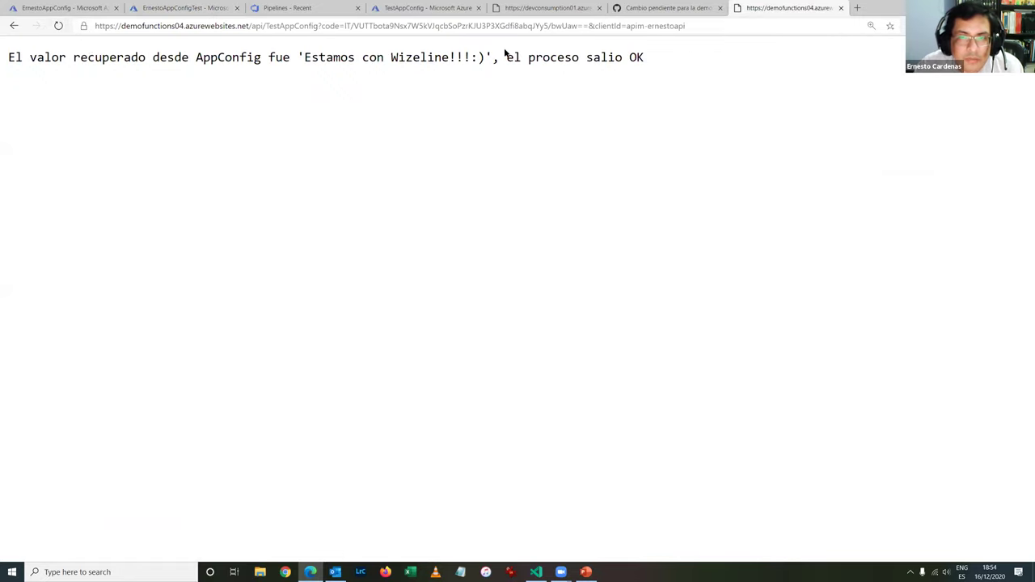
{"action": "left_click", "coordinate": [59, 26]}
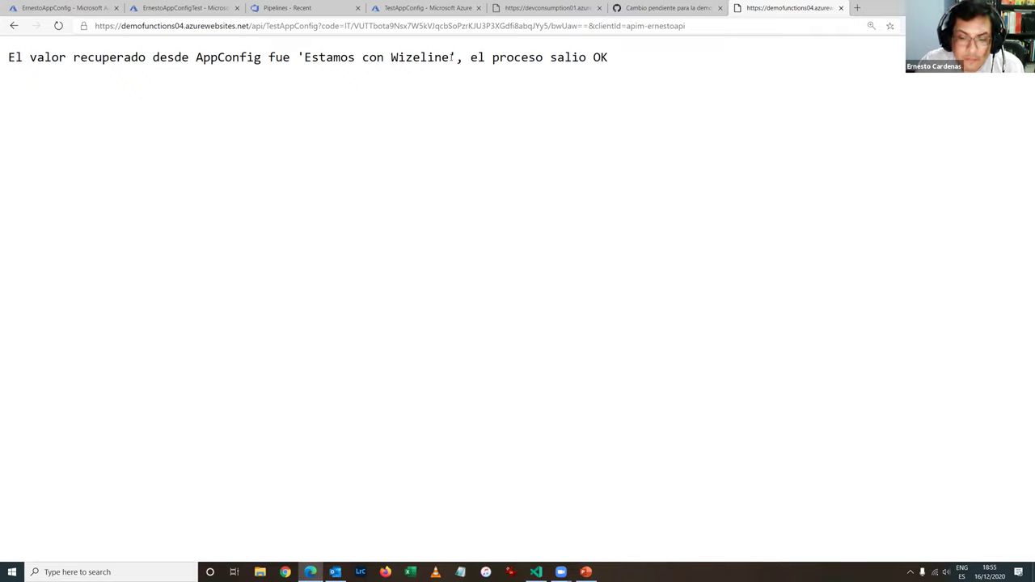
{"action": "left_click", "coordinate": [585, 572]}
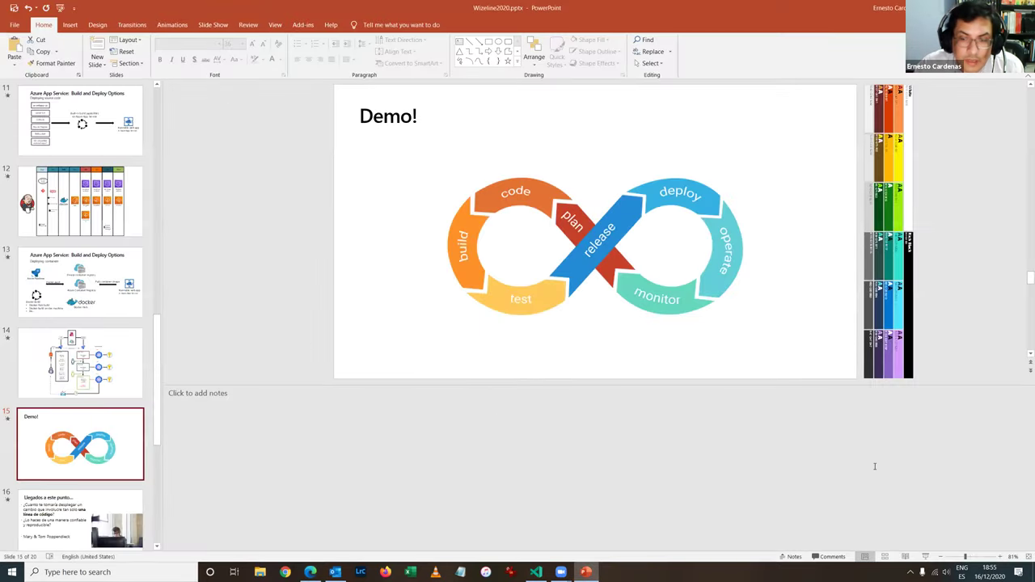
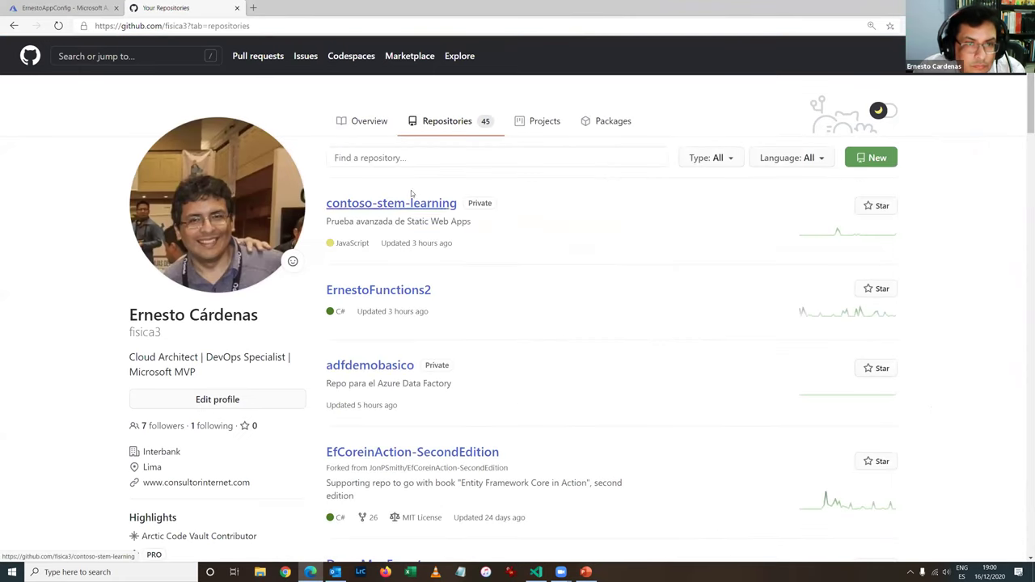
Open the contoso-stem-learning repository on GitHub and the pruebacontoso static web app's overview in the Azure portal
{"action": "left_click", "coordinate": [411, 196]}
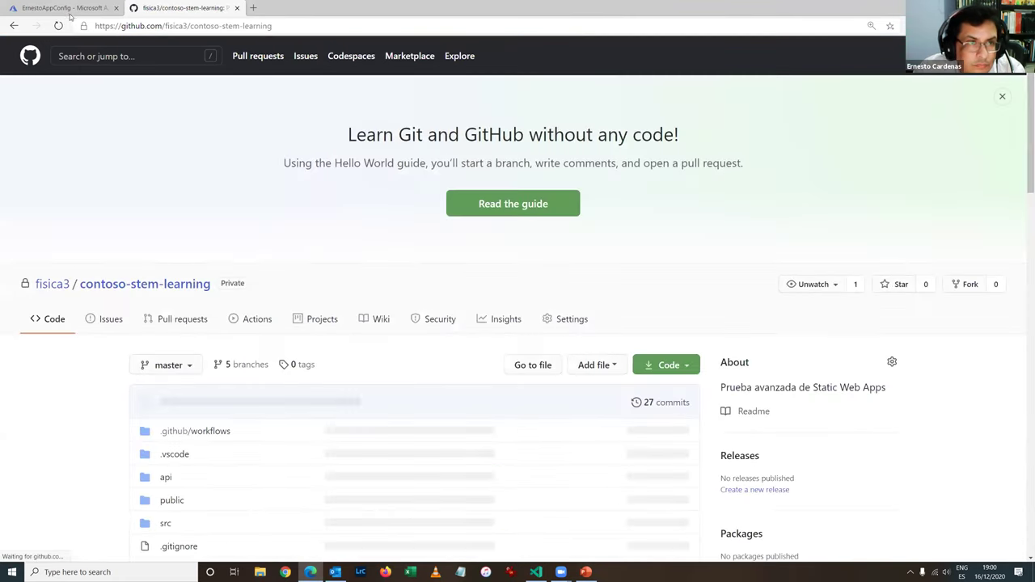
{"action": "left_click", "coordinate": [64, 8]}
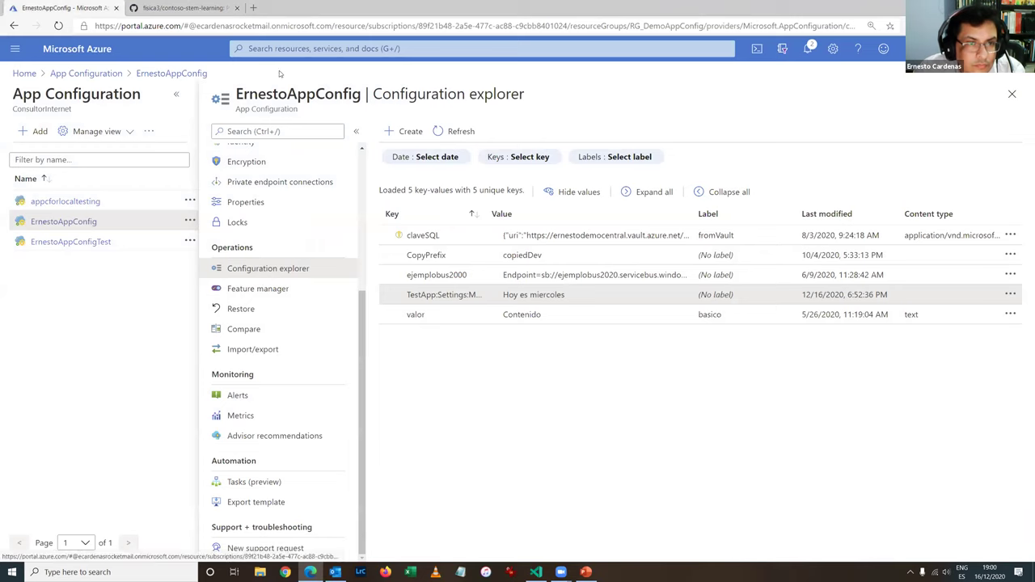
{"action": "left_click", "coordinate": [24, 75]}
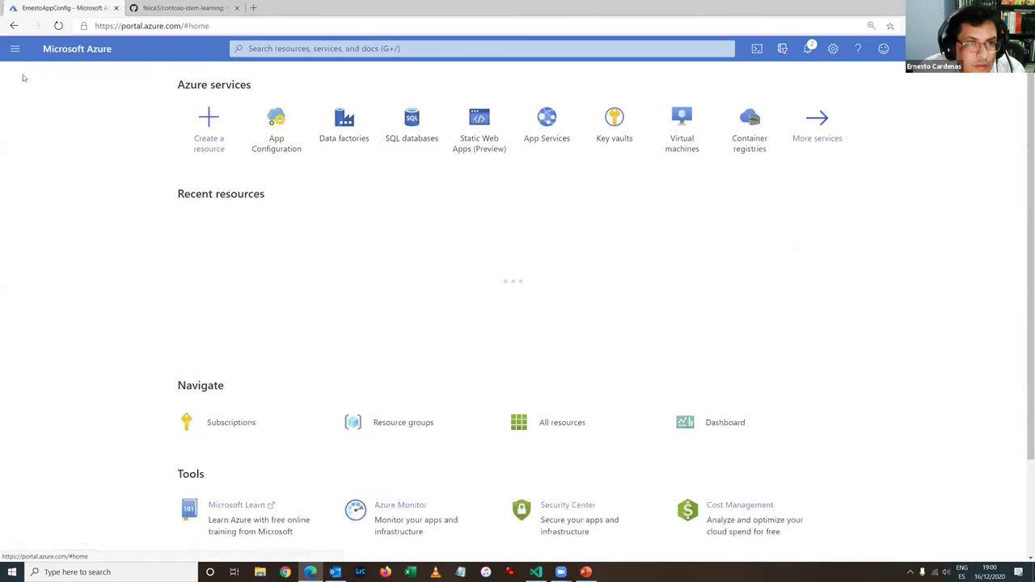
{"action": "left_click", "coordinate": [489, 120]}
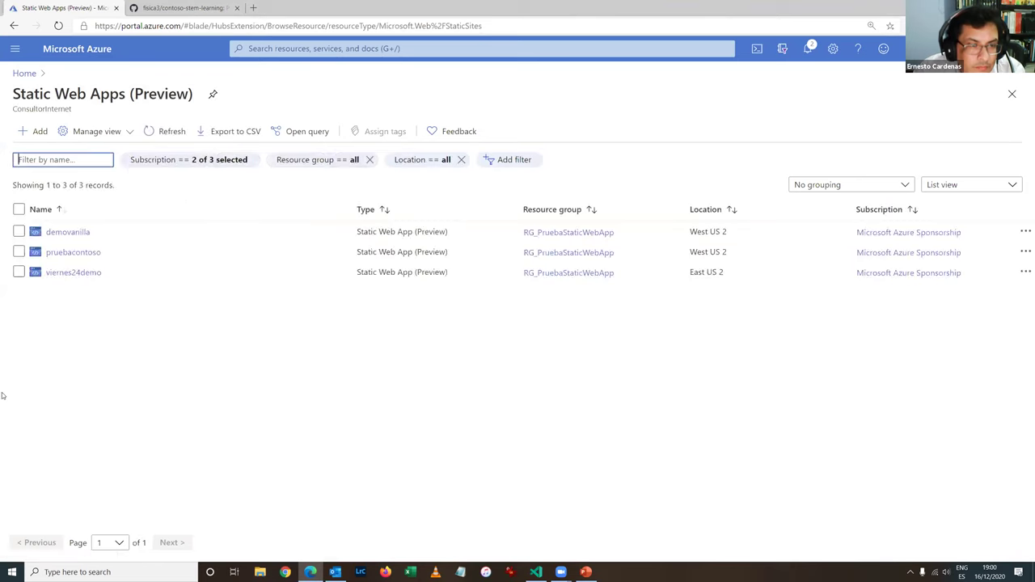
{"action": "left_click", "coordinate": [80, 253]}
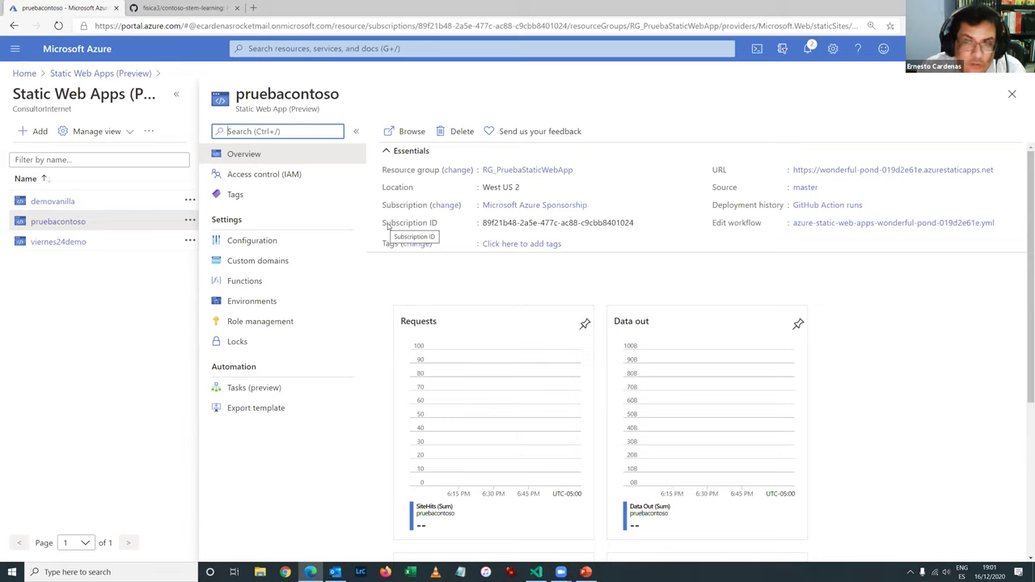
Browse to the pruebacontoso site and highlight the API message below the course cards and the site's address
{"action": "left_click", "coordinate": [905, 170]}
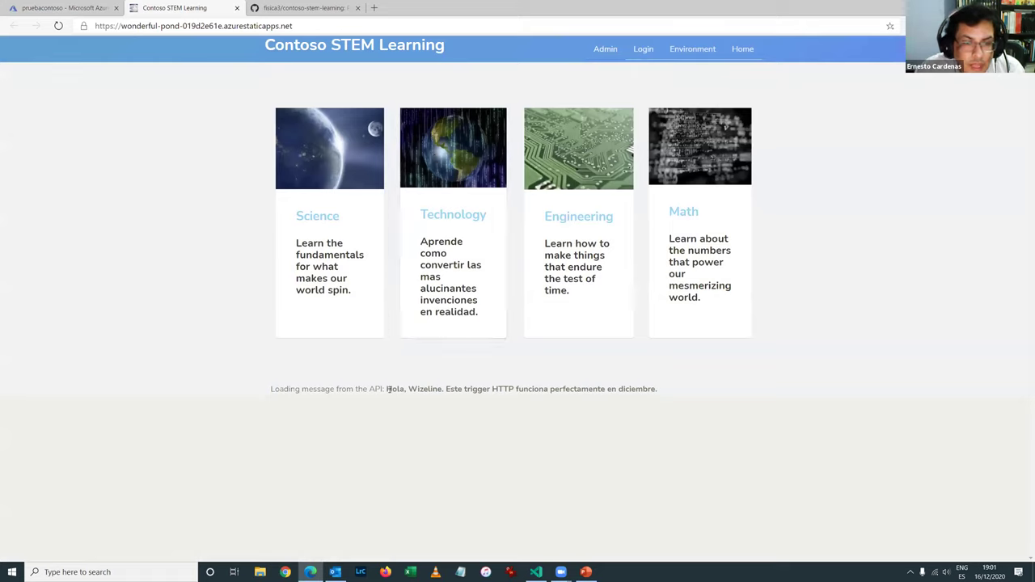
{"action": "left_click_drag", "start_coordinate": [386, 389], "coordinate": [681, 402]}
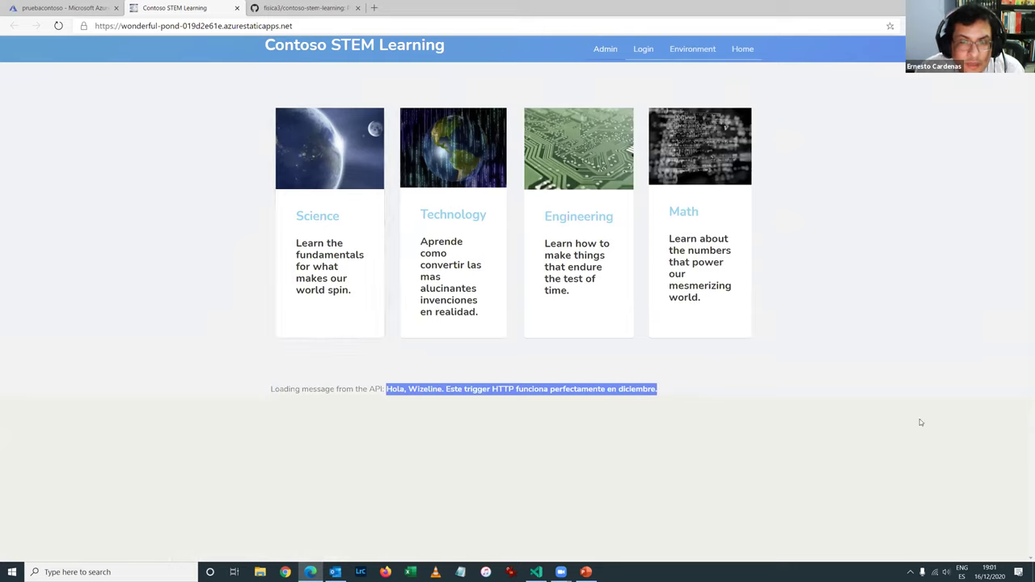
{"action": "left_click", "coordinate": [737, 390]}
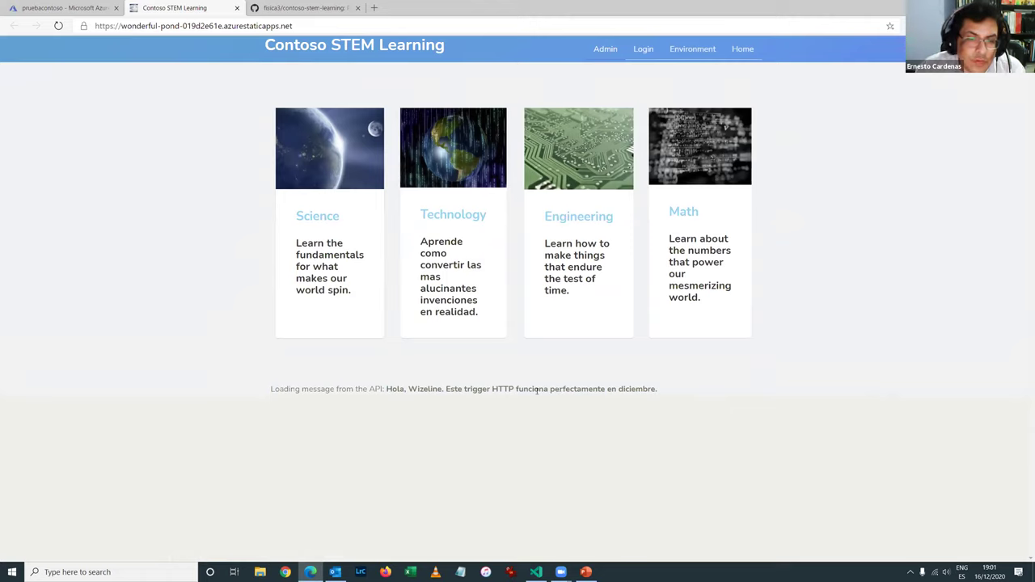
{"action": "left_click_drag", "start_coordinate": [387, 388], "coordinate": [664, 400]}
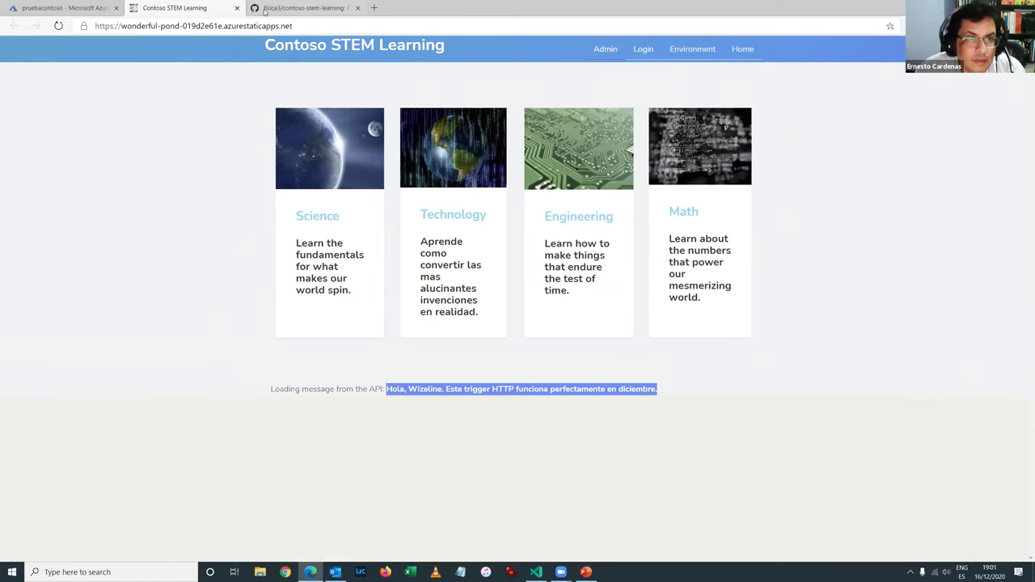
{"action": "left_click", "coordinate": [304, 23]}
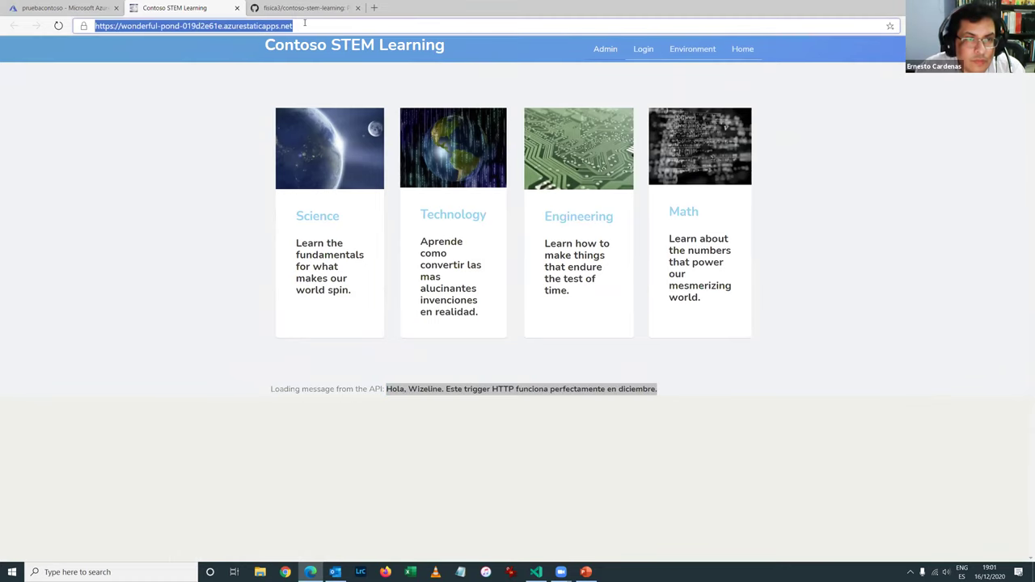
Review the production and staging environments of pruebacontoso, and switch to the contoso-stem-learning repository's file list on GitHub
{"action": "left_click", "coordinate": [66, 5]}
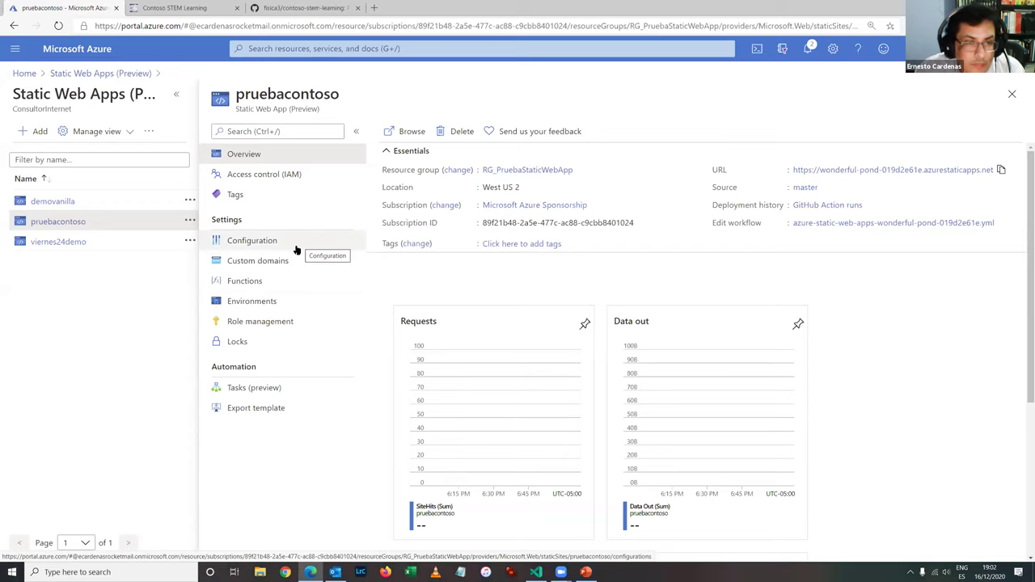
{"action": "left_click", "coordinate": [257, 305]}
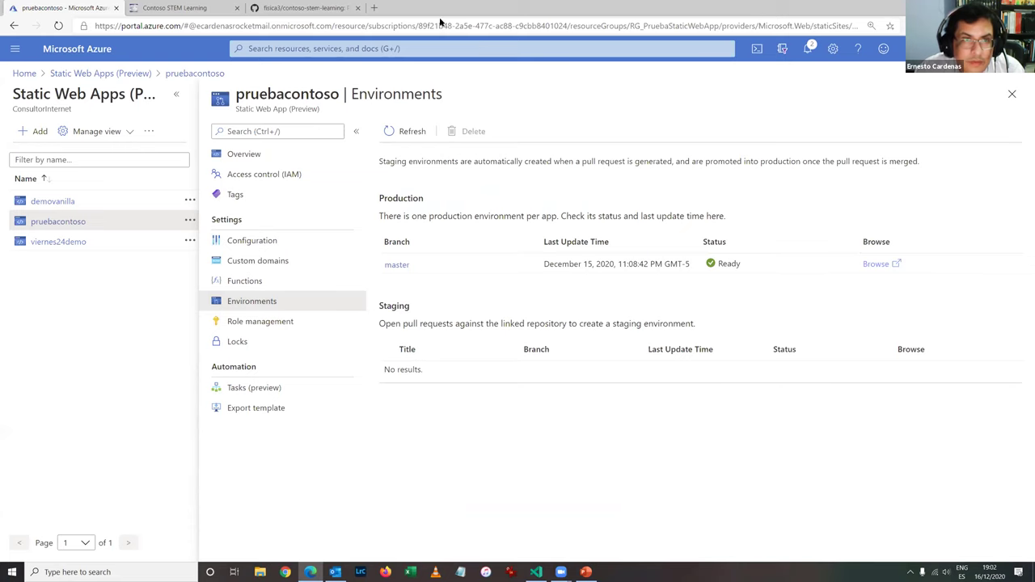
{"action": "key", "text": "ctrl+3"}
{"action": "scroll", "coordinate": [591, 299], "scroll_direction": "down", "scroll_amount": 3}
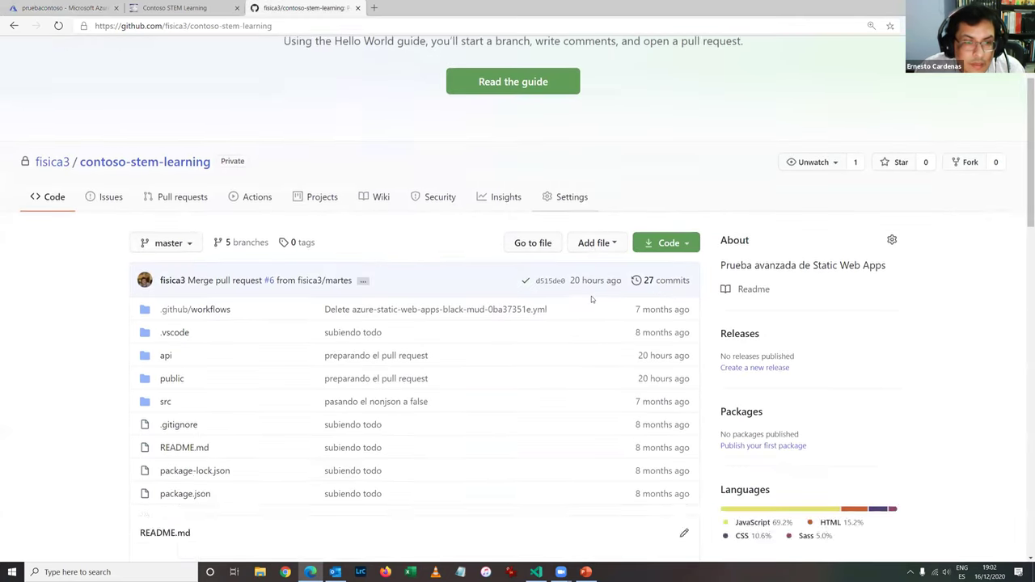
Look over the contoso-stem-learning repository and open its miercoles branch from the list of branches
{"action": "scroll", "coordinate": [591, 299], "scroll_direction": "down", "scroll_amount": 4}
{"action": "scroll", "coordinate": [591, 299], "scroll_direction": "up", "scroll_amount": 5}
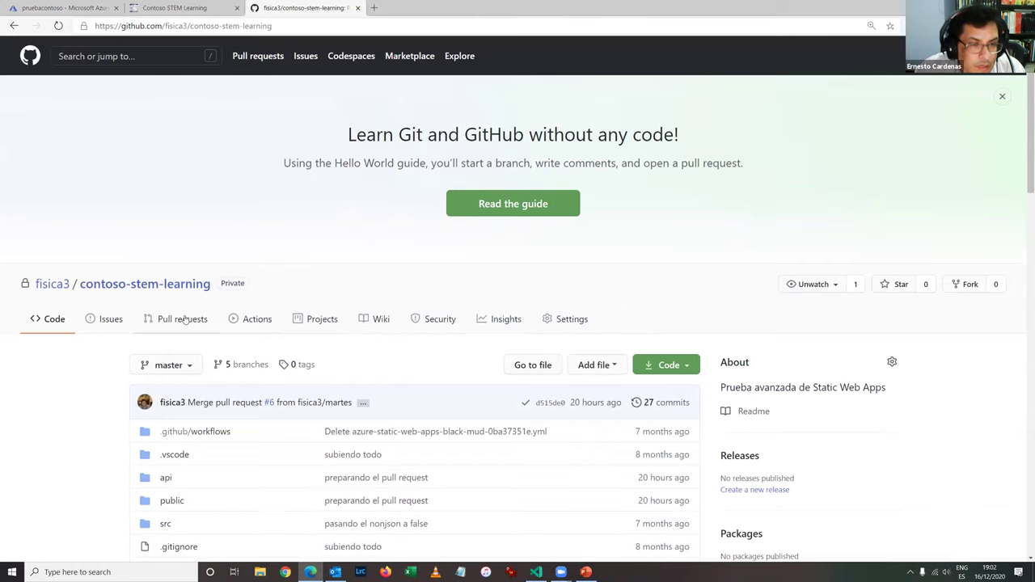
{"action": "scroll", "coordinate": [300, 340], "scroll_direction": "down", "scroll_amount": 2}
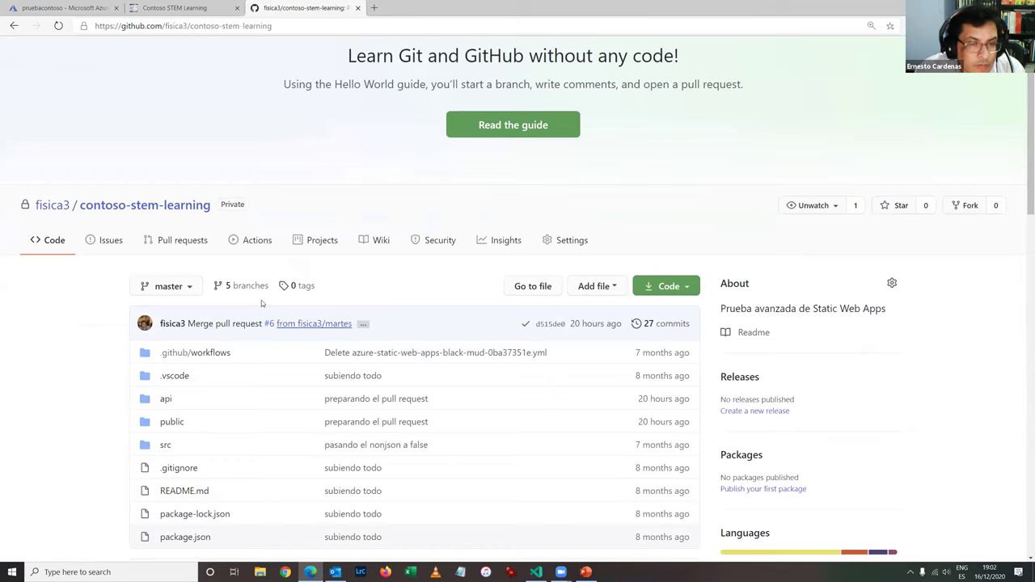
{"action": "left_click", "coordinate": [245, 286]}
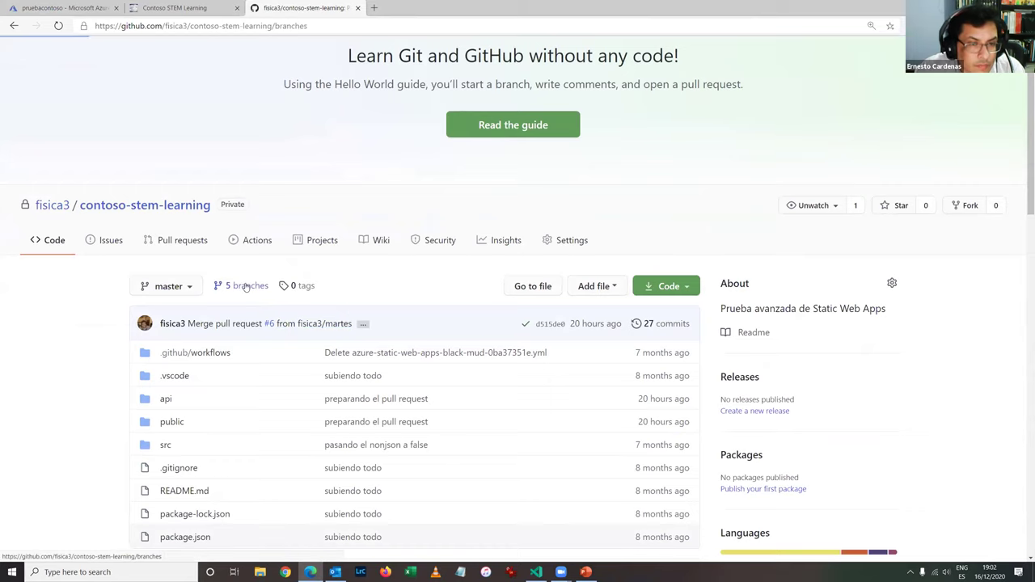
{"action": "scroll", "coordinate": [370, 301], "scroll_direction": "down", "scroll_amount": 3}
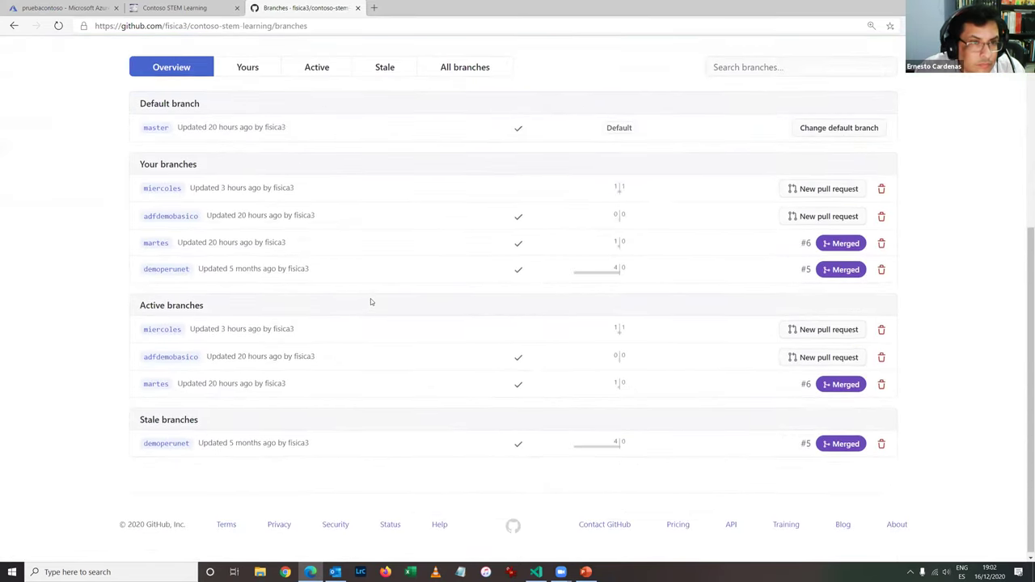
{"action": "left_click", "coordinate": [171, 189]}
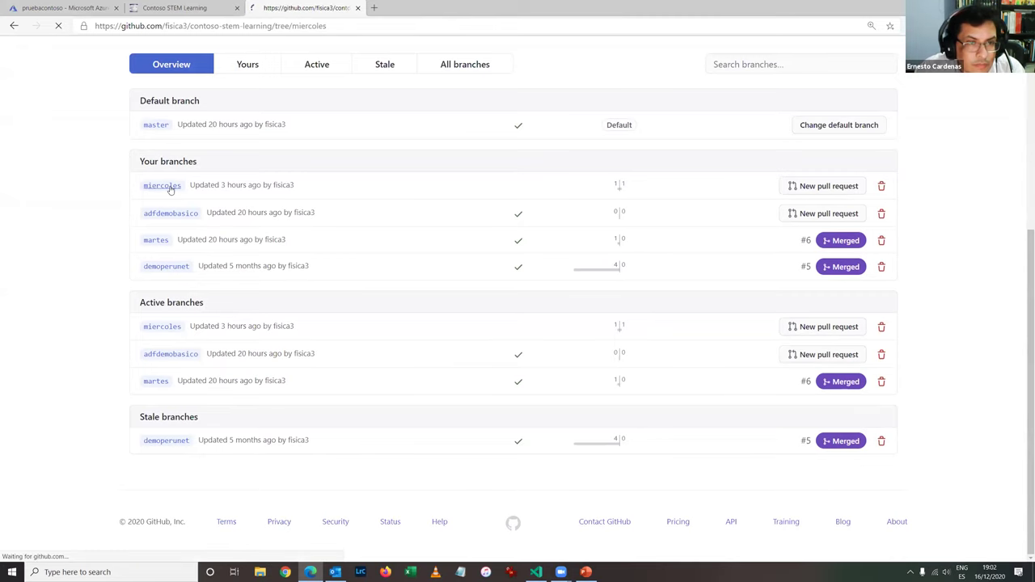
{"action": "scroll", "coordinate": [267, 267], "scroll_direction": "down", "scroll_amount": 1}
{"action": "scroll", "coordinate": [276, 275], "scroll_direction": "down", "scroll_amount": 3}
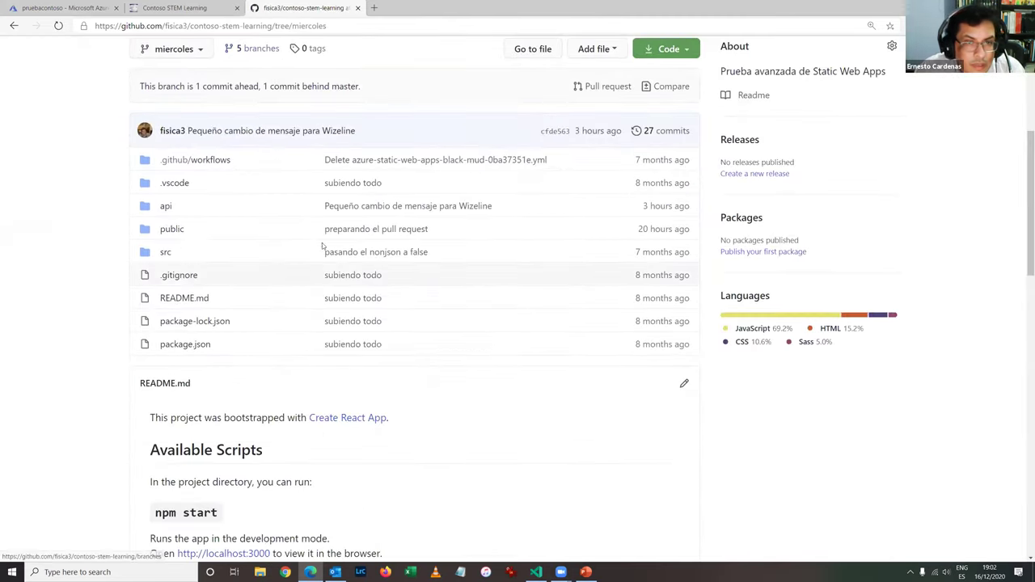
Open the branch's api folder and examine the MensajeBasico commit "Pequeño cambio de mensaje para Wizeline" and its index.js differences
{"action": "left_click", "coordinate": [165, 208]}
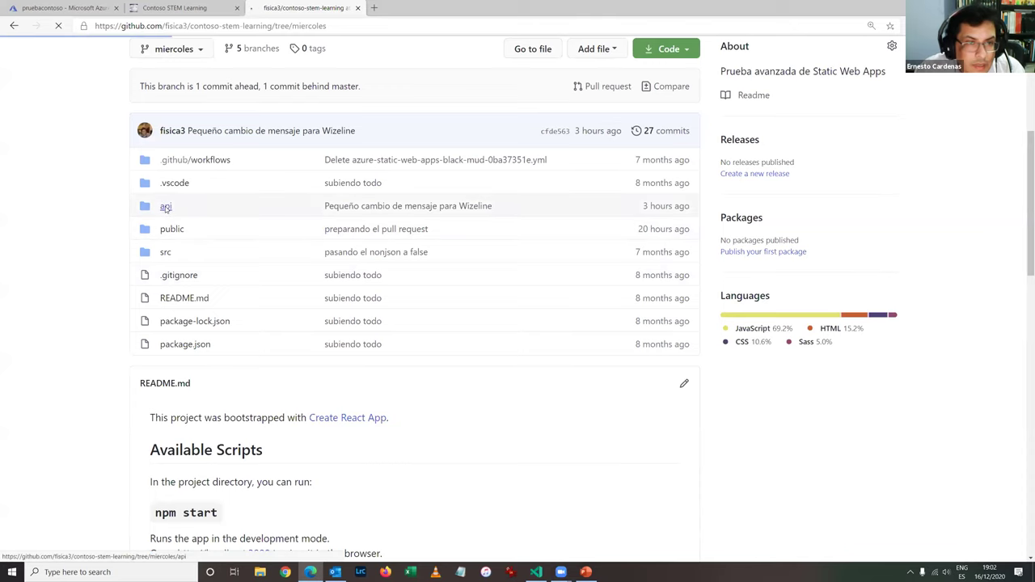
{"action": "scroll", "coordinate": [359, 307], "scroll_direction": "down", "scroll_amount": 1}
{"action": "scroll", "coordinate": [358, 307], "scroll_direction": "down", "scroll_amount": 3}
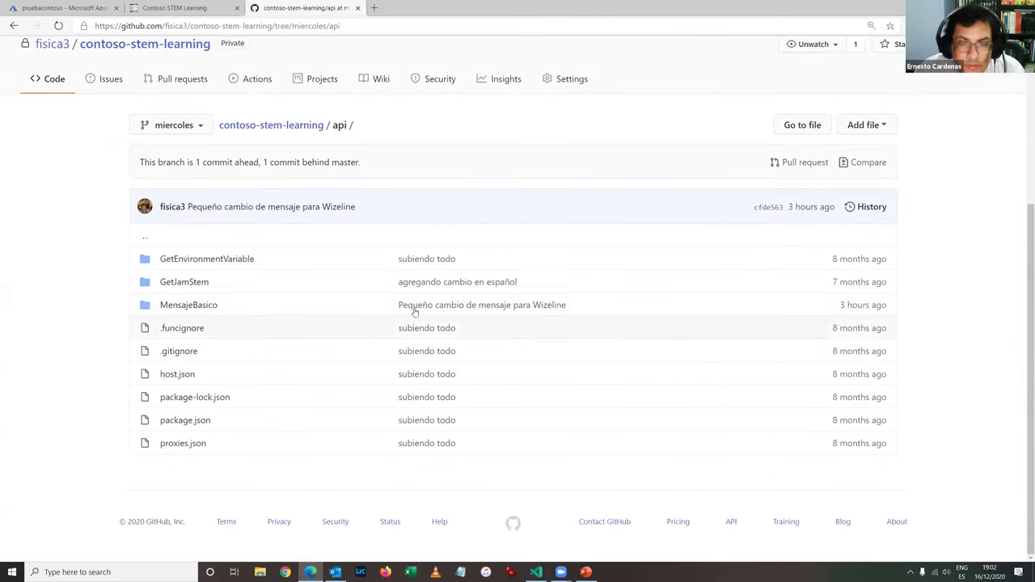
{"action": "left_click", "coordinate": [520, 305]}
{"action": "scroll", "coordinate": [517, 304], "scroll_direction": "down", "scroll_amount": 5}
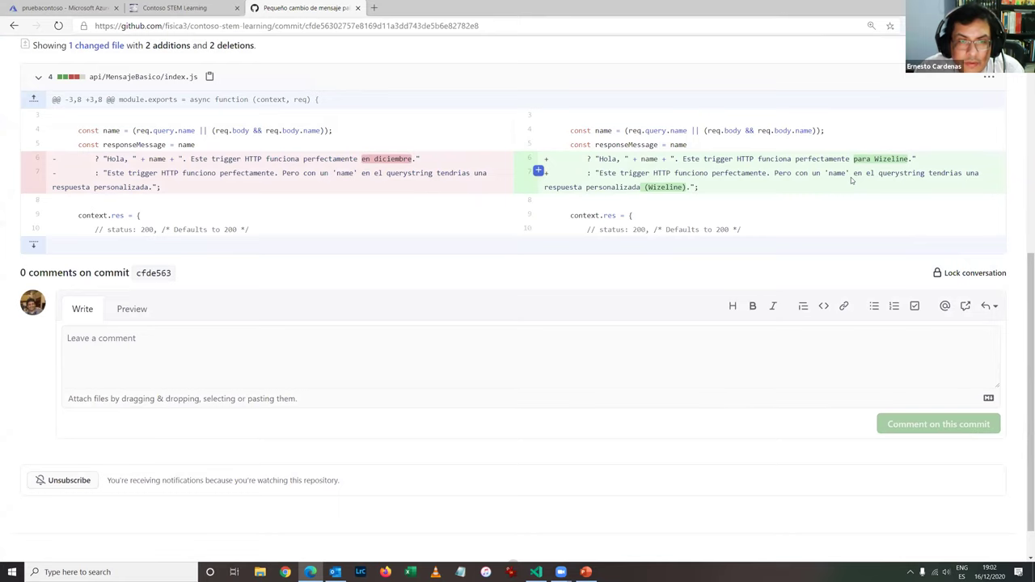
{"action": "scroll", "coordinate": [767, 229], "scroll_direction": "up", "scroll_amount": 3}
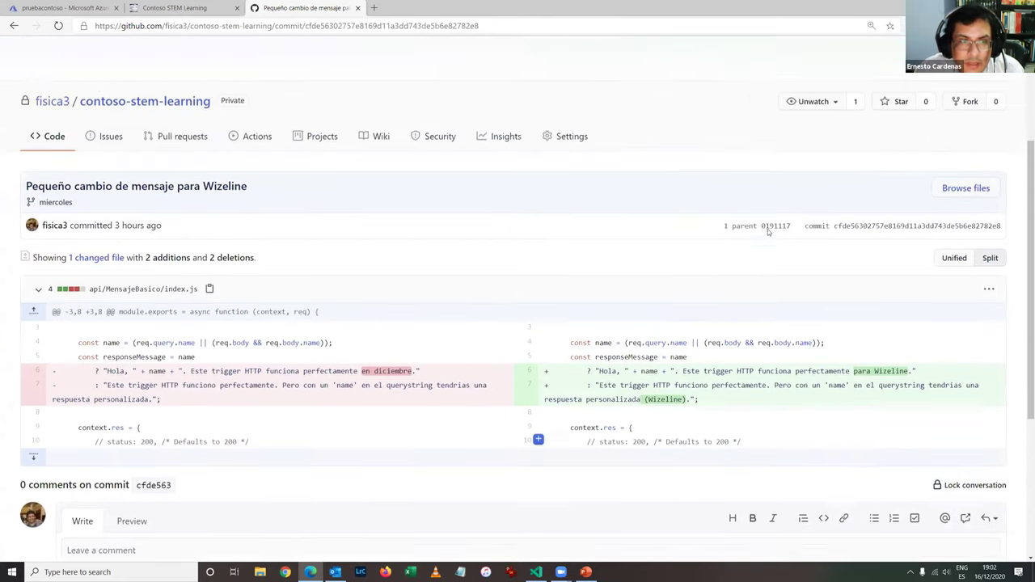
{"action": "scroll", "coordinate": [768, 229], "scroll_direction": "up", "scroll_amount": 1}
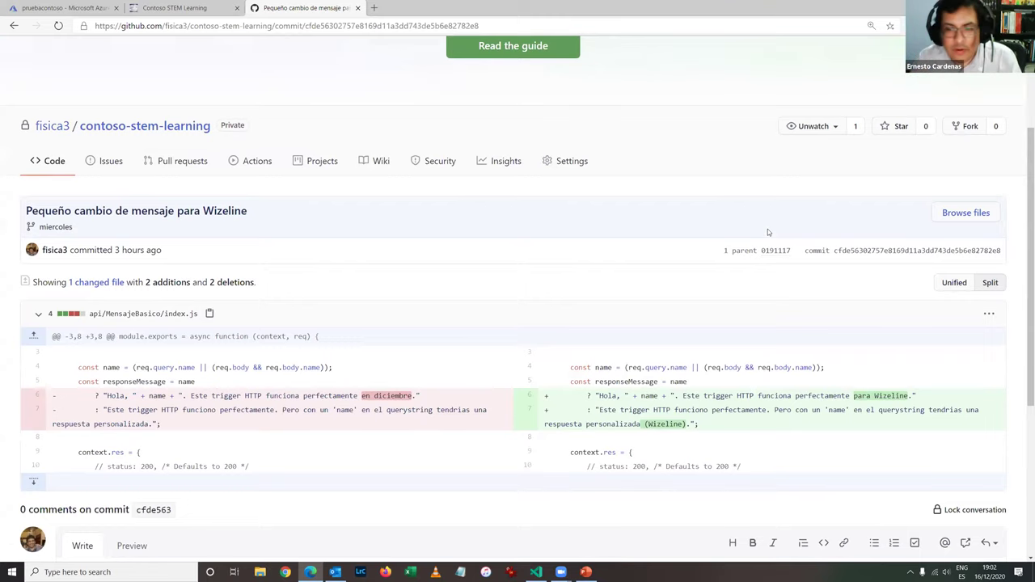
Compare the API message on the Contoso STEM Learning site with the changed message lines in the commit
{"action": "left_click", "coordinate": [160, 8]}
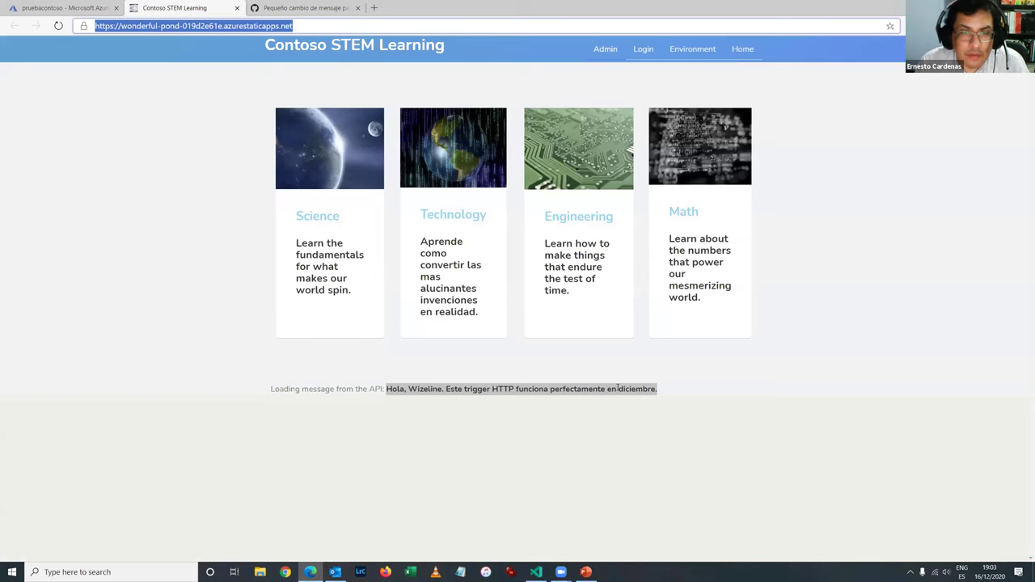
{"action": "left_click", "coordinate": [301, 8]}
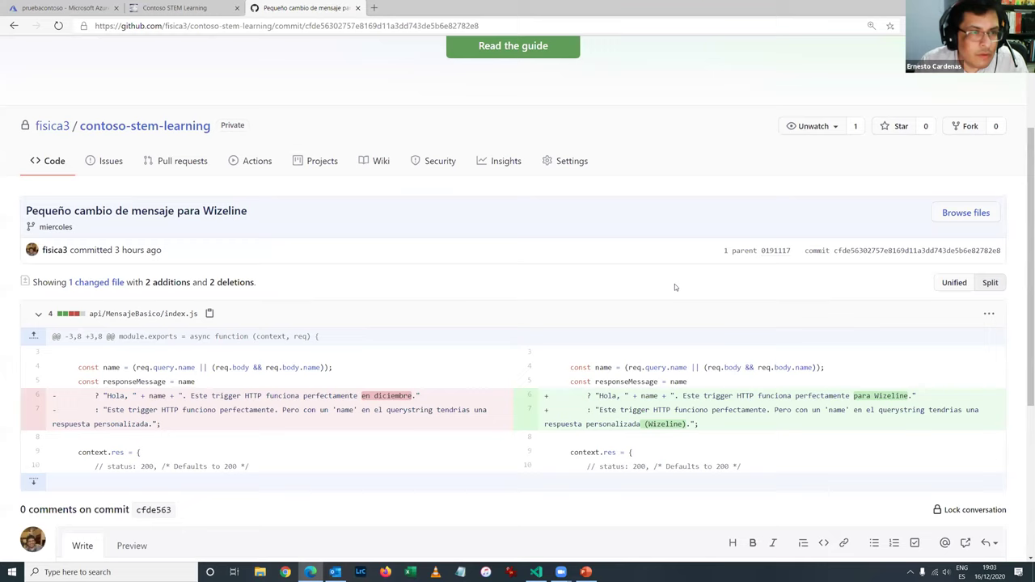
{"action": "scroll", "coordinate": [463, 339], "scroll_direction": "down", "scroll_amount": 3}
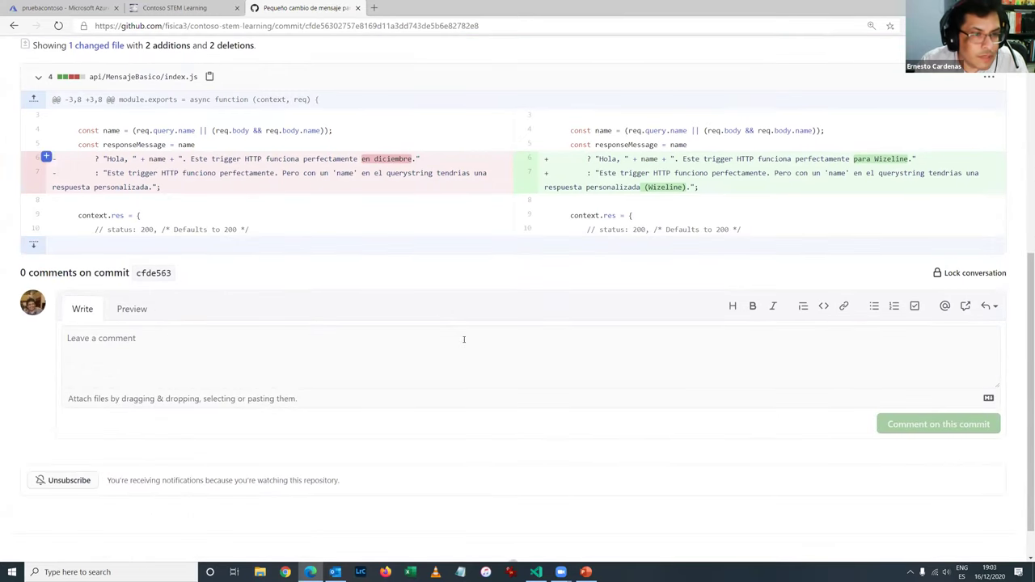
{"action": "scroll", "coordinate": [463, 339], "scroll_direction": "up", "scroll_amount": 1}
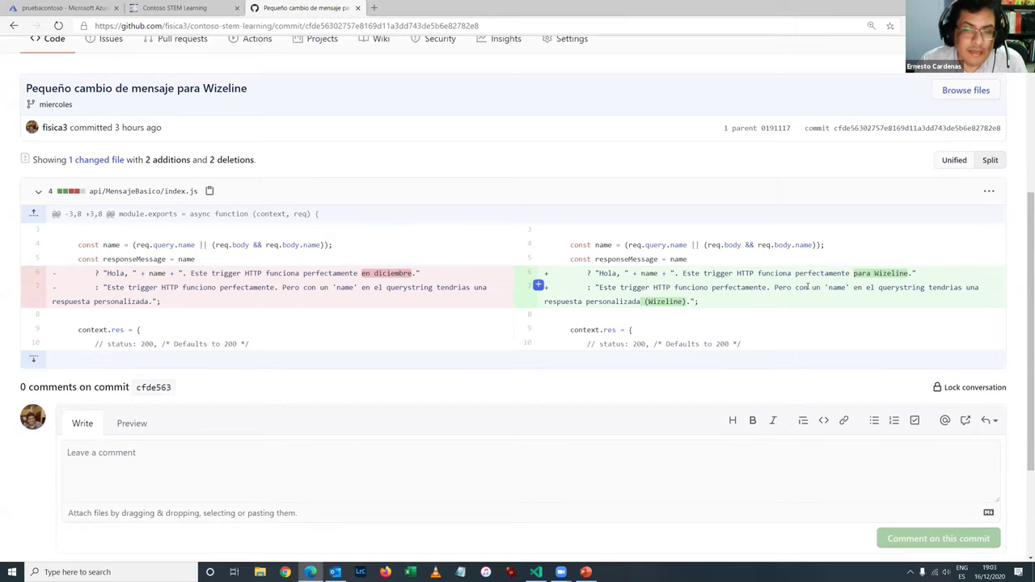
{"action": "scroll", "coordinate": [213, 121], "scroll_direction": "up", "scroll_amount": 3}
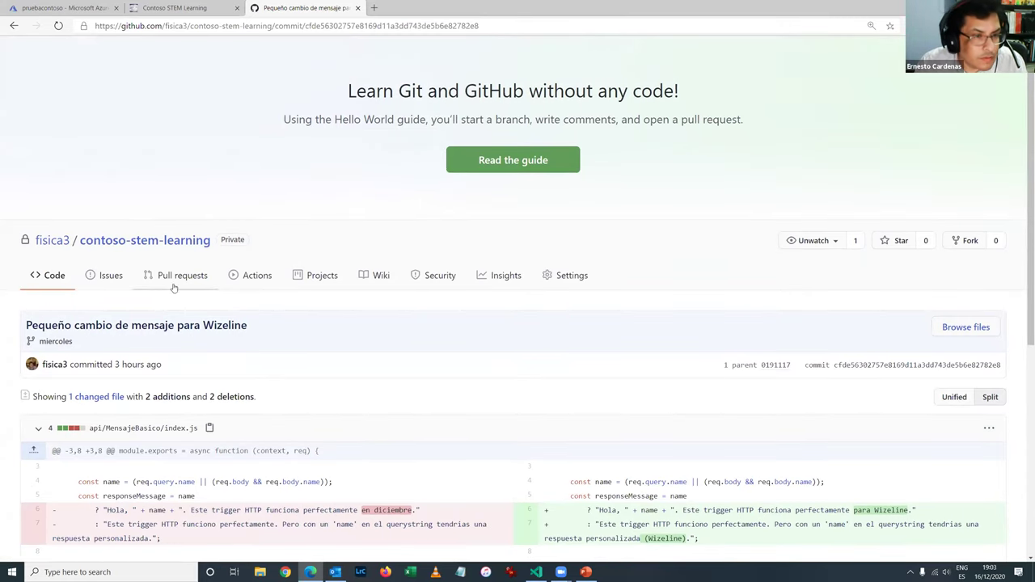
Return to the contoso-stem-learning repository's main page and reopen the miercoles branch from its branch list
{"action": "left_click", "coordinate": [171, 243]}
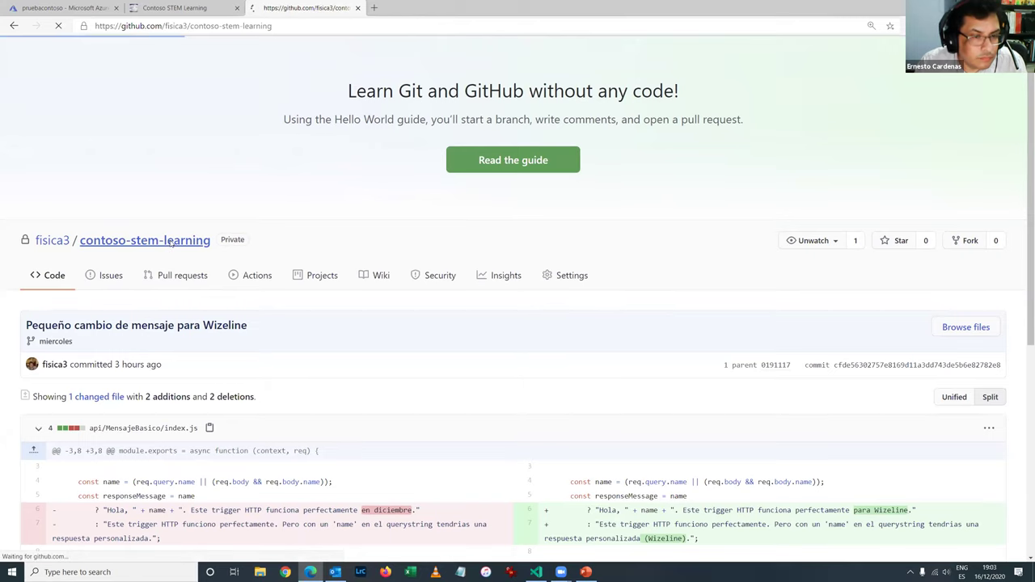
{"action": "scroll", "coordinate": [257, 456], "scroll_direction": "down", "scroll_amount": 1}
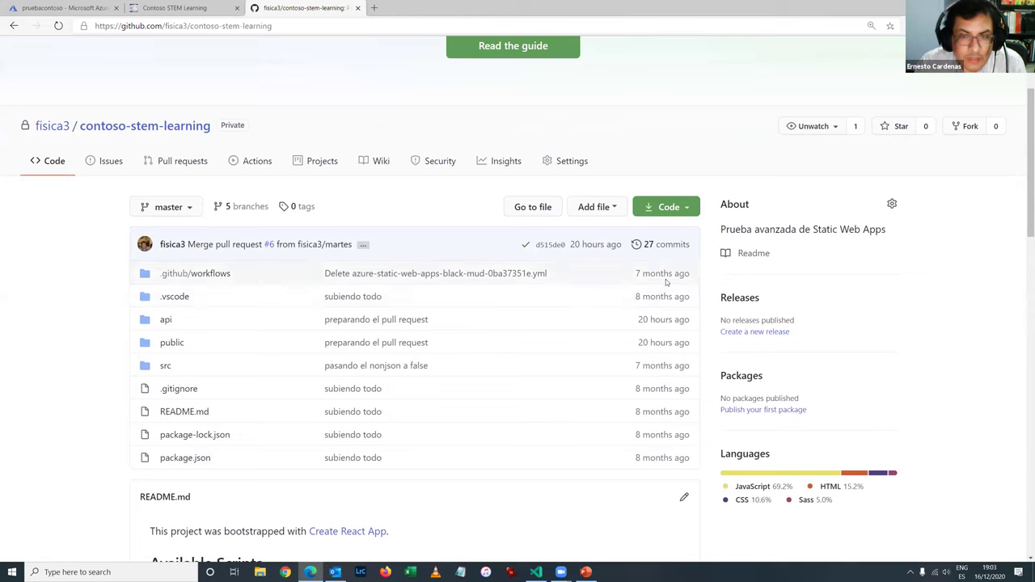
{"action": "left_click", "coordinate": [247, 207]}
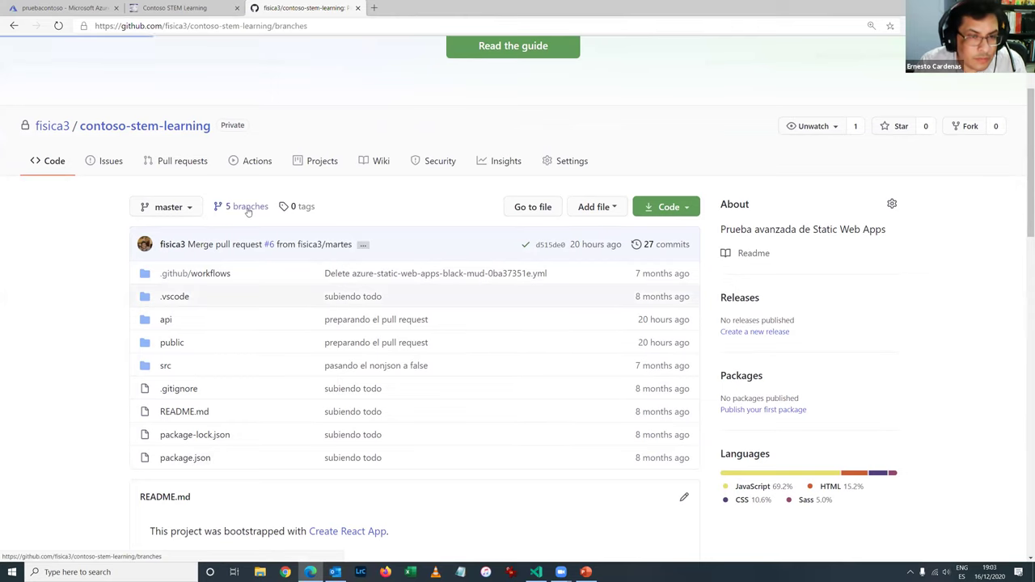
{"action": "scroll", "coordinate": [166, 238], "scroll_direction": "down", "scroll_amount": 3}
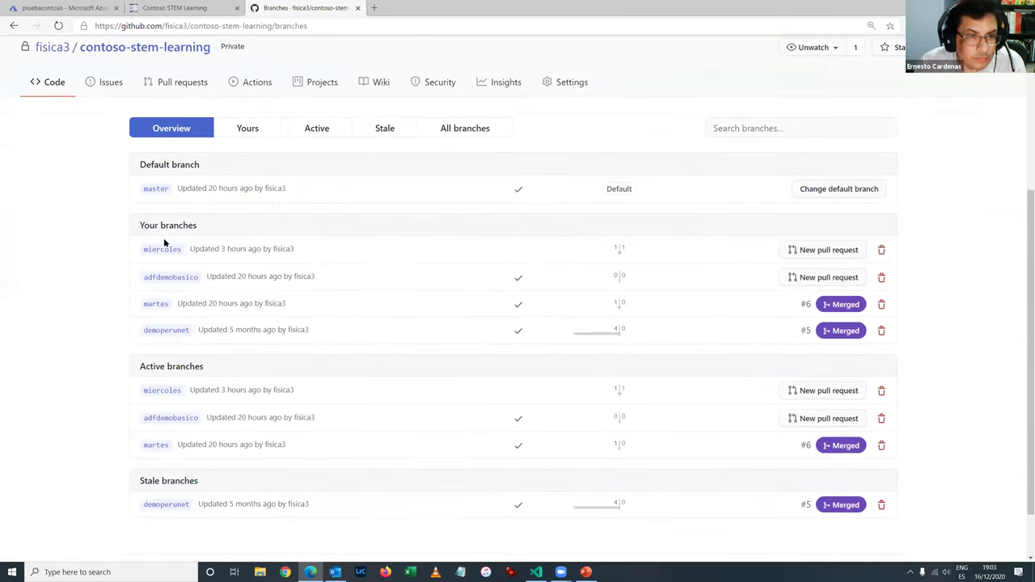
{"action": "left_click", "coordinate": [162, 250]}
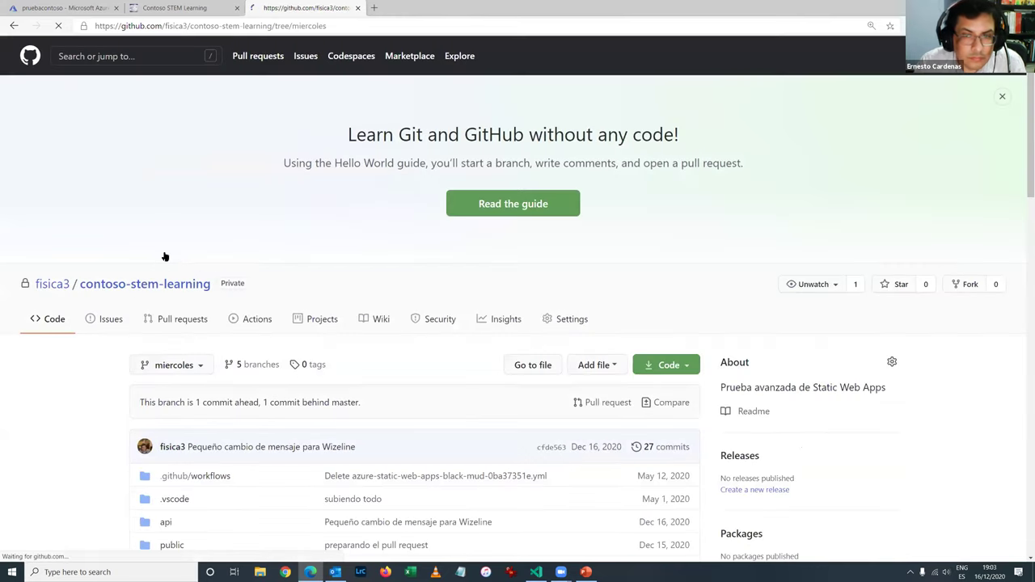
{"action": "scroll", "coordinate": [232, 273], "scroll_direction": "down", "scroll_amount": 5}
{"action": "scroll", "coordinate": [232, 272], "scroll_direction": "up", "scroll_amount": 3}
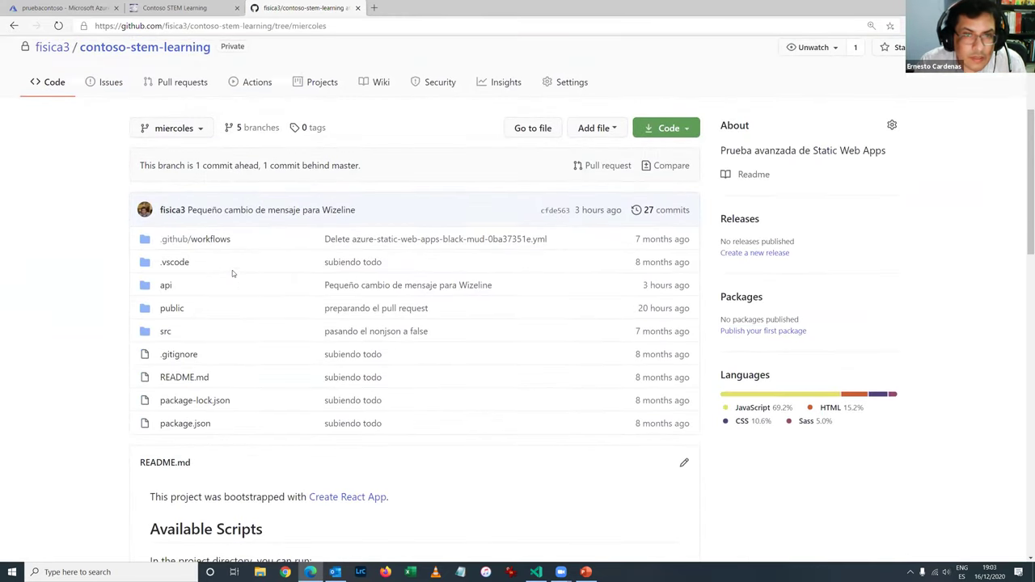
Create a pull request from miercoles into master with the title "Pequeño cambio durante la Demo"
{"action": "left_click", "coordinate": [607, 165]}
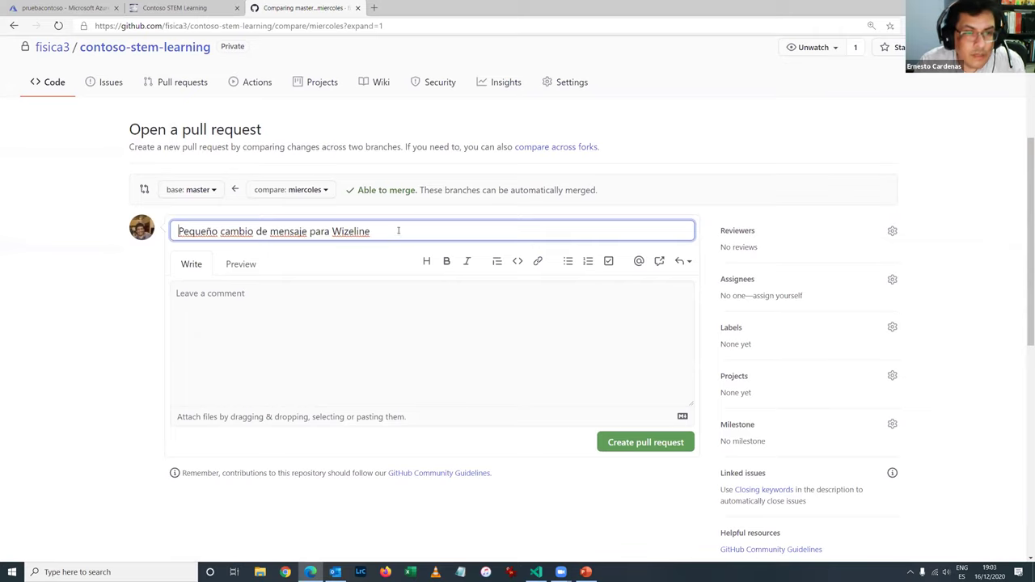
{"action": "left_click_drag", "start_coordinate": [367, 238], "coordinate": [362, 238]}
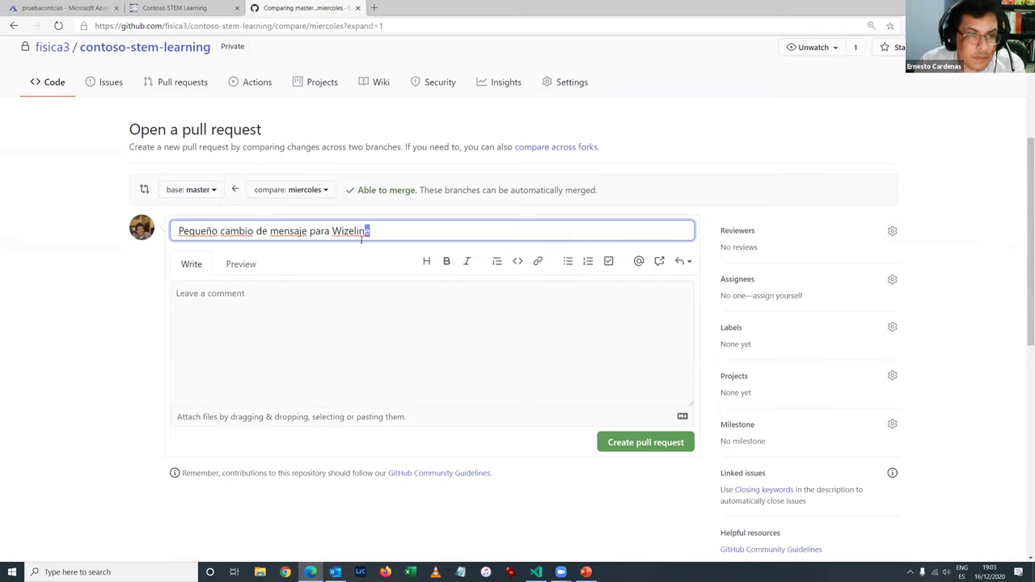
{"action": "left_click_drag", "start_coordinate": [263, 235], "coordinate": [256, 234]}
{"action": "type", "text": "dy"}
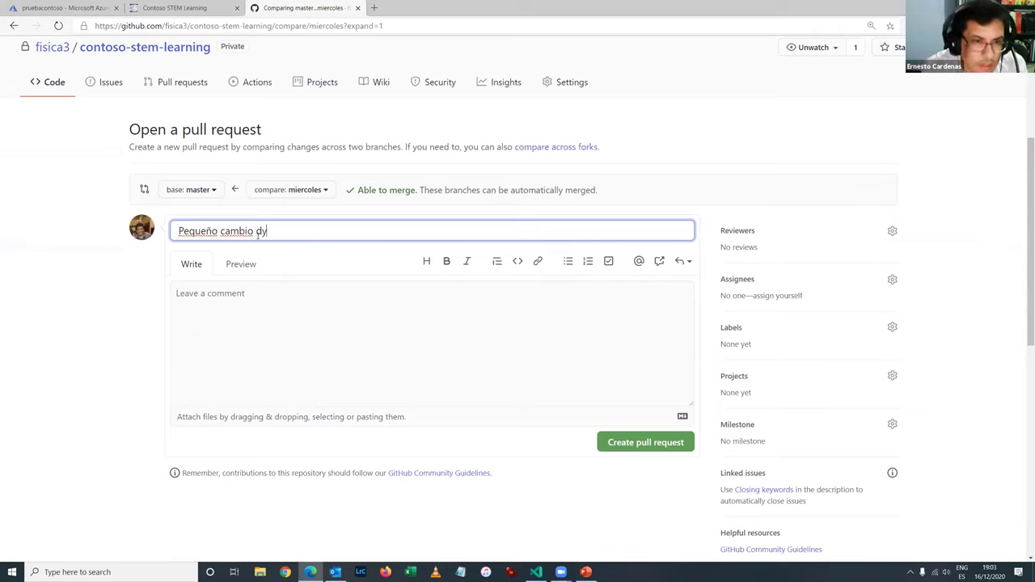
{"action": "key", "text": "BackSpace"}
{"action": "type", "text": "urante l"}
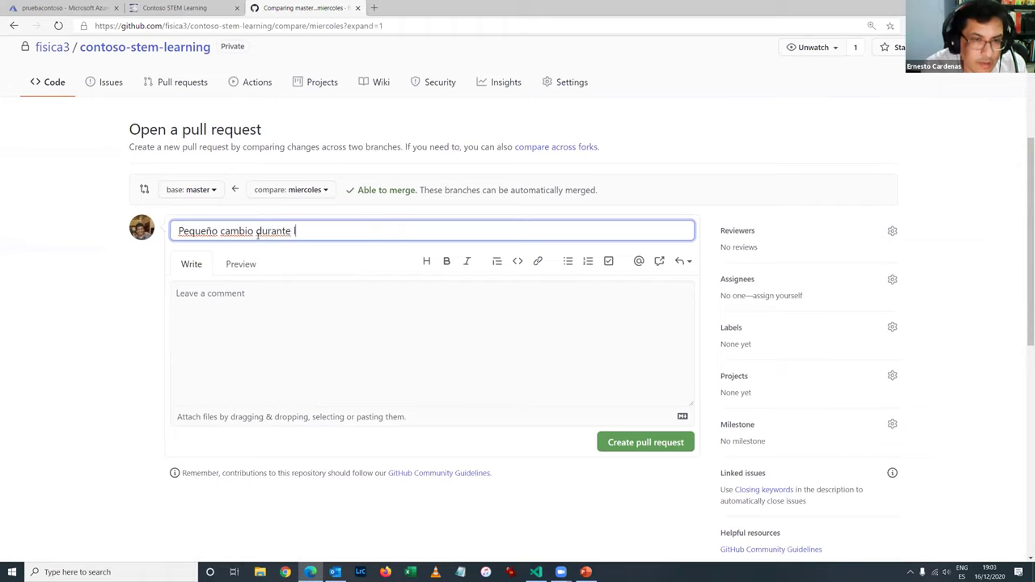
{"action": "type", "text": "a Demo"}
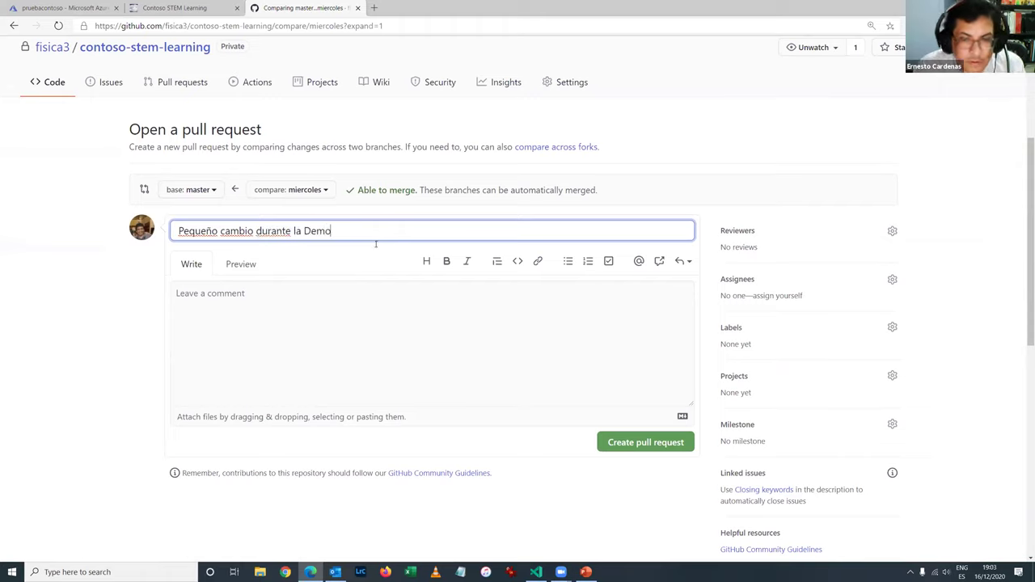
{"action": "left_click", "coordinate": [616, 446]}
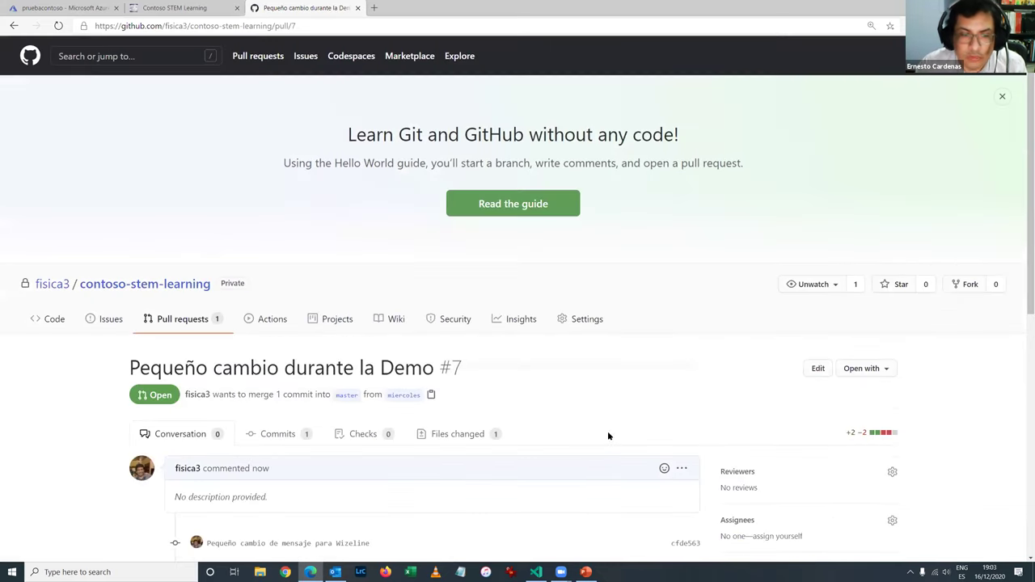
Review the new pull request's merge section and the status of its Azure Static Web Apps CI/CD checks
{"action": "scroll", "coordinate": [609, 436], "scroll_direction": "down", "scroll_amount": 5}
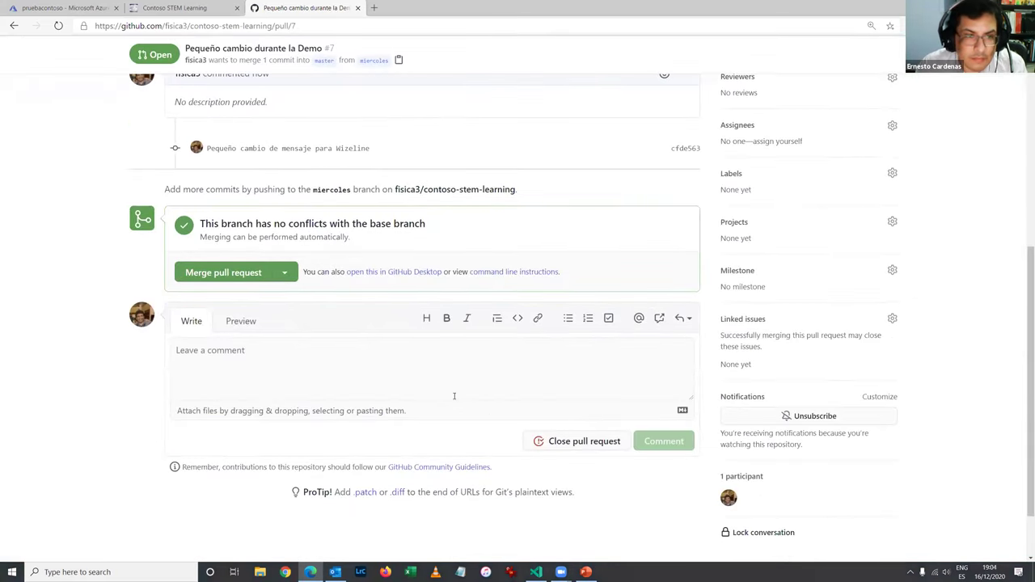
{"action": "scroll", "coordinate": [453, 395], "scroll_direction": "up", "scroll_amount": 2}
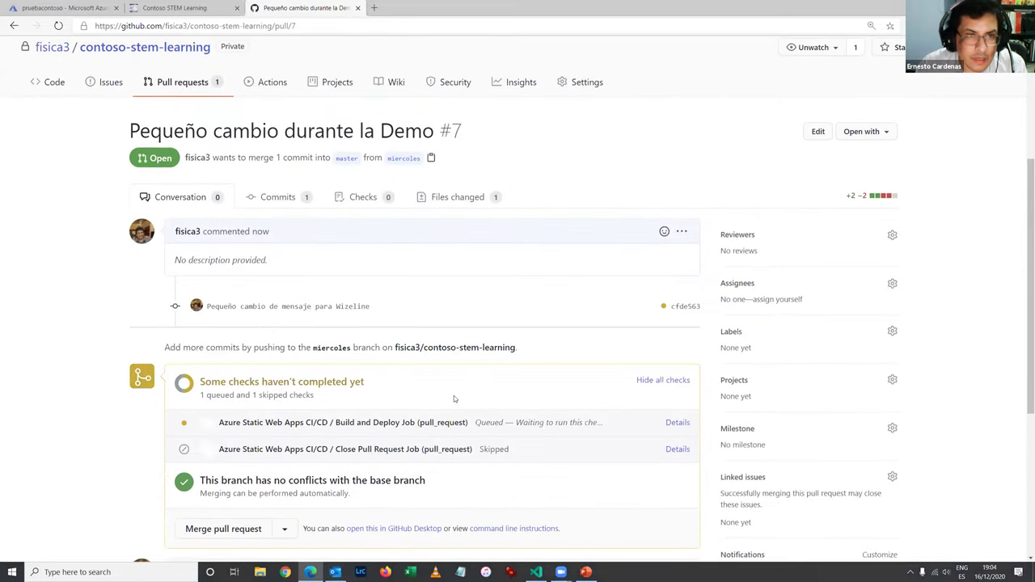
{"action": "scroll", "coordinate": [454, 395], "scroll_direction": "down", "scroll_amount": 1}
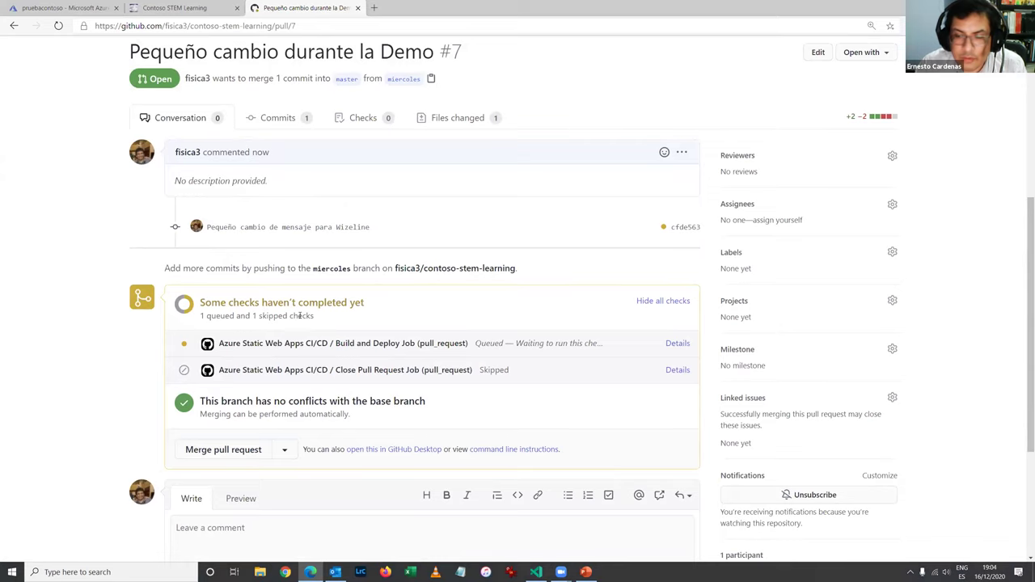
{"action": "scroll", "coordinate": [301, 328], "scroll_direction": "up", "scroll_amount": 4}
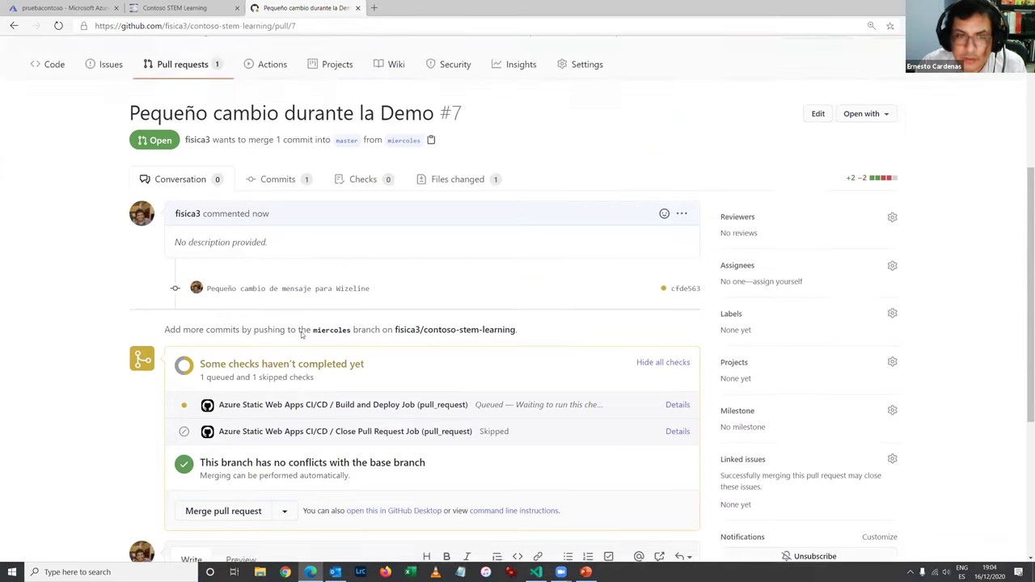
Open the repository's workflow runs and locate the run for the "Pequeño cambio durante la Demo" pull request
{"action": "left_click", "coordinate": [273, 319]}
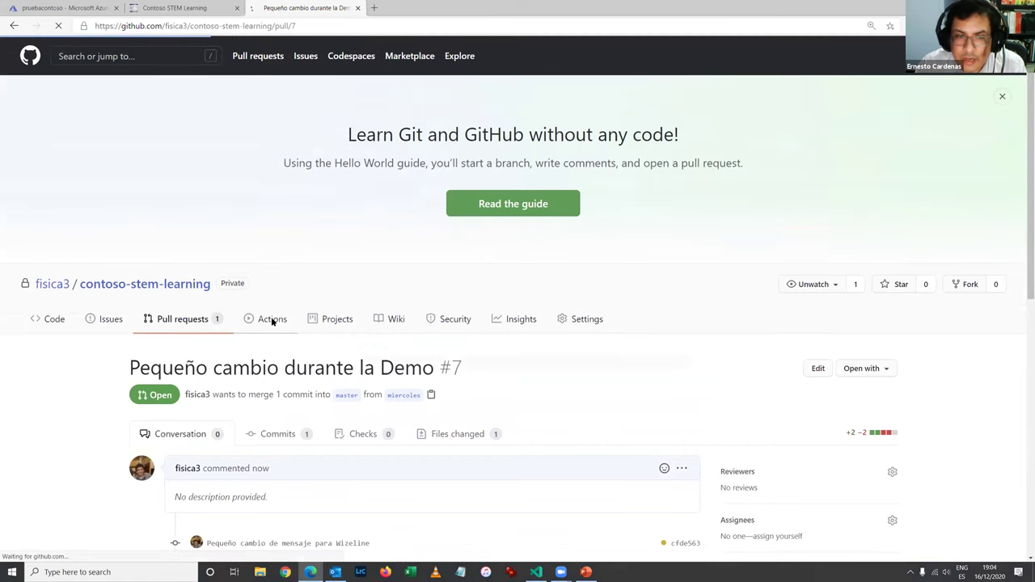
{"action": "scroll", "coordinate": [295, 344], "scroll_direction": "down", "scroll_amount": 1}
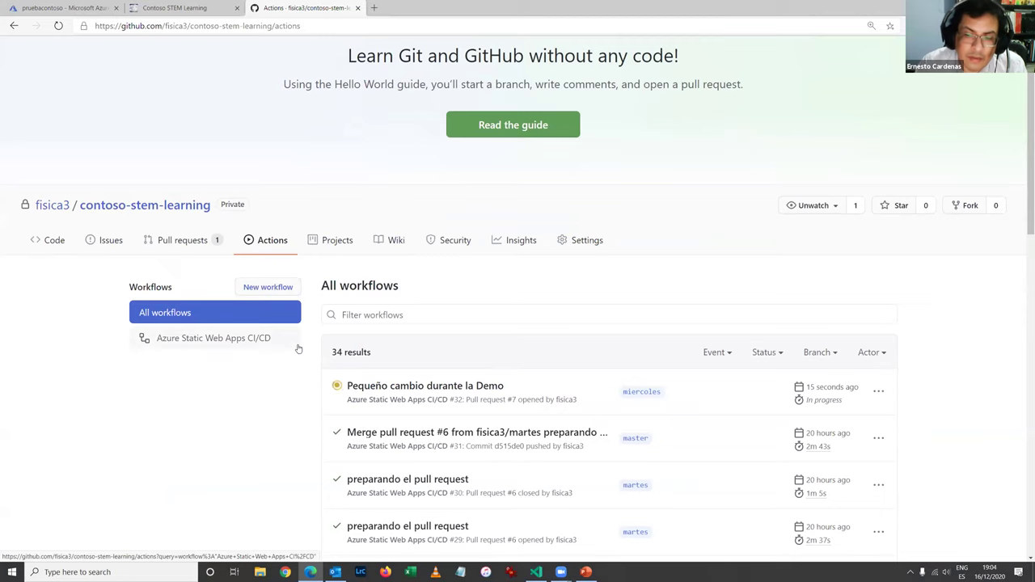
{"action": "scroll", "coordinate": [298, 349], "scroll_direction": "down", "scroll_amount": 2}
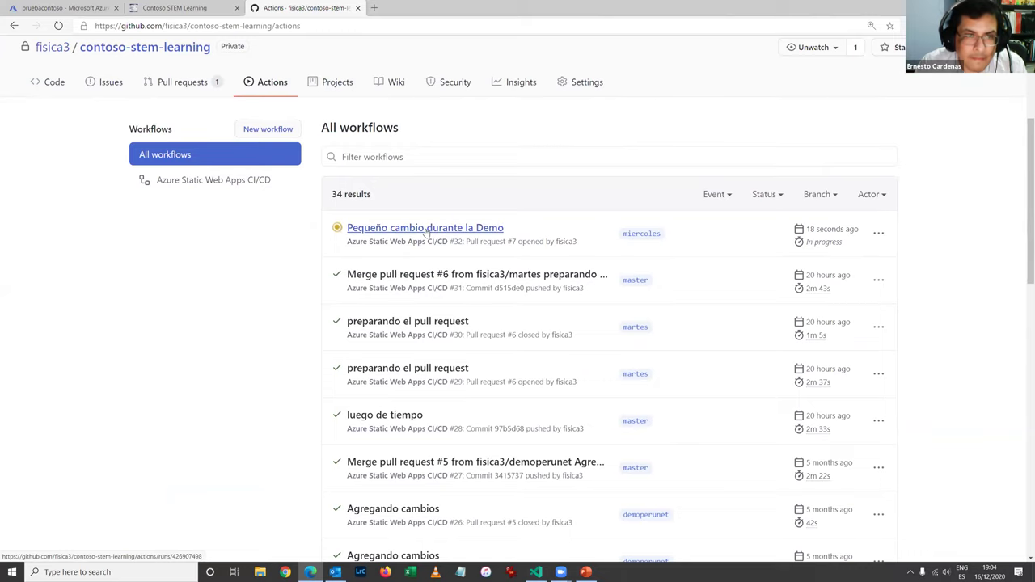
Open the "Pequeño cambio durante la Demo" workflow run and read through its azure-static-web-apps-wonderful-pond-019d2e61e.yml workflow file
{"action": "left_click", "coordinate": [418, 230]}
{"action": "scroll", "coordinate": [348, 368], "scroll_direction": "down", "scroll_amount": 2}
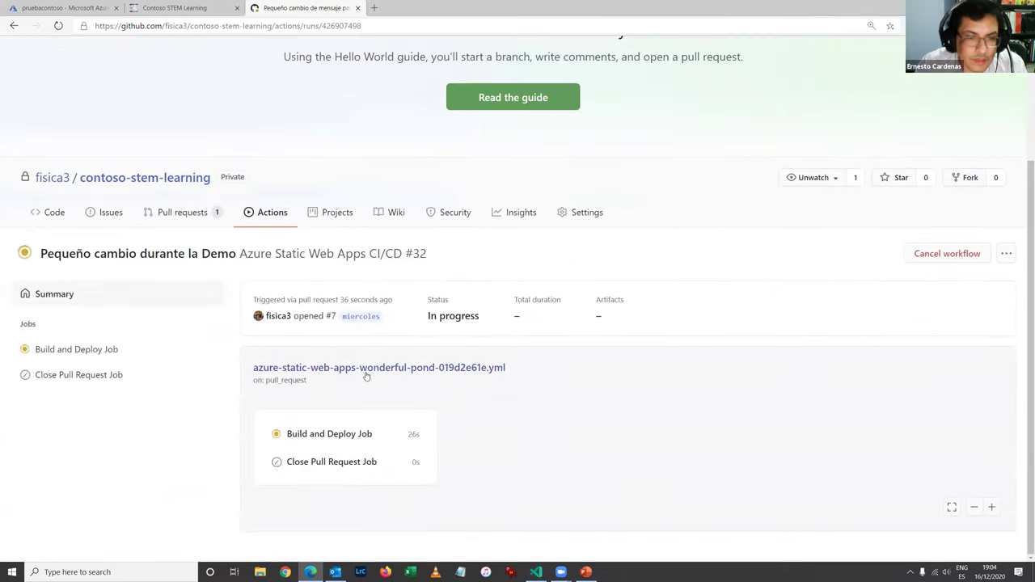
{"action": "left_click", "coordinate": [368, 370]}
{"action": "scroll", "coordinate": [368, 395], "scroll_direction": "down", "scroll_amount": 5}
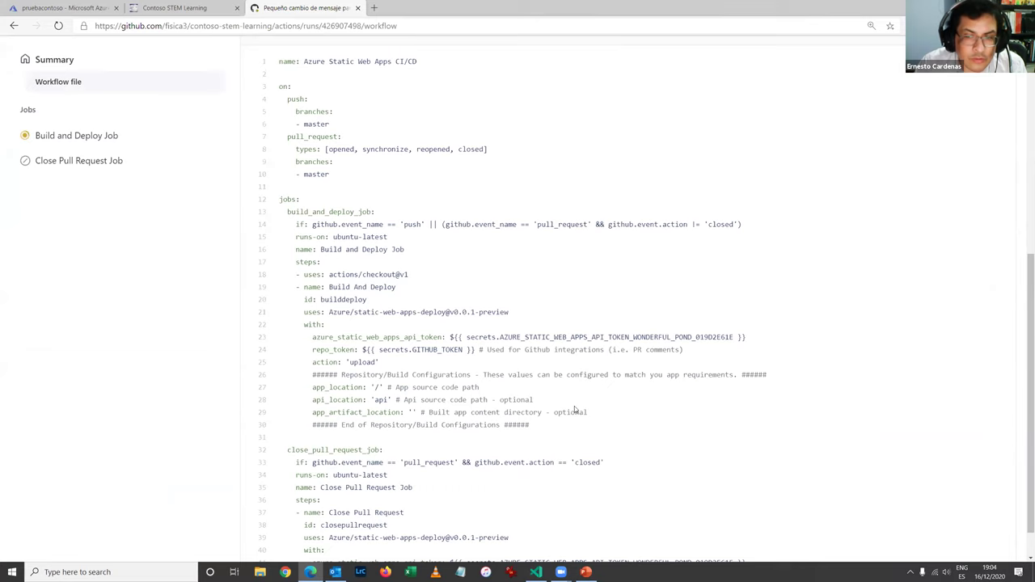
{"action": "scroll", "coordinate": [578, 409], "scroll_direction": "down", "scroll_amount": 1}
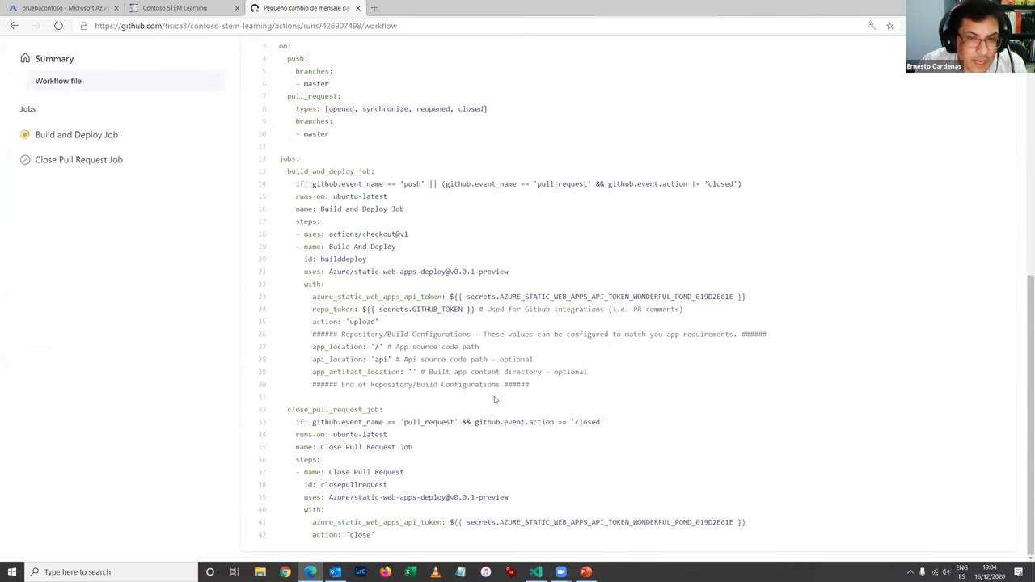
{"action": "scroll", "coordinate": [494, 396], "scroll_direction": "up", "scroll_amount": 5}
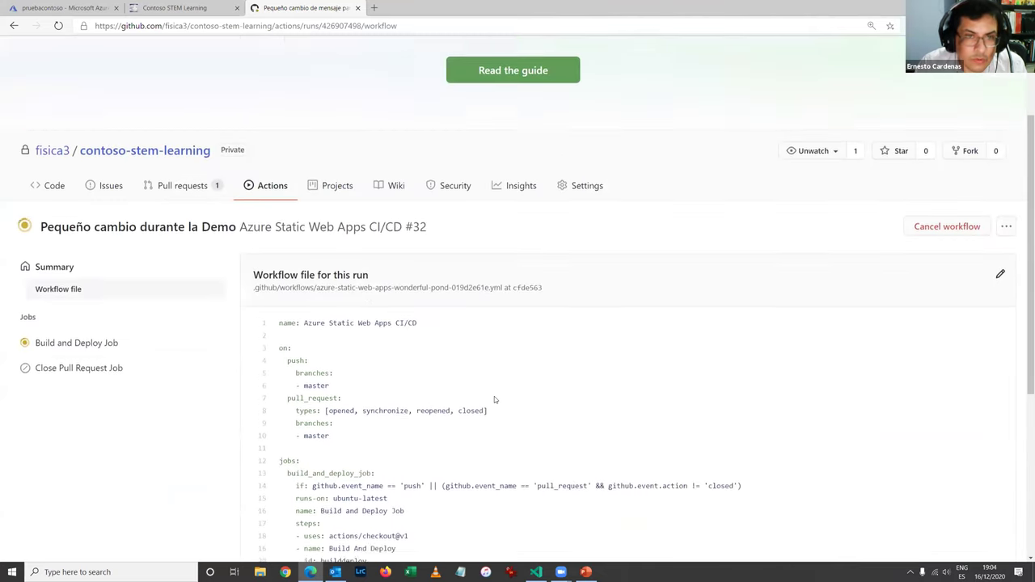
Return to the repository's list of all workflow runs and check the progress of the miercoles run
{"action": "left_click", "coordinate": [268, 202]}
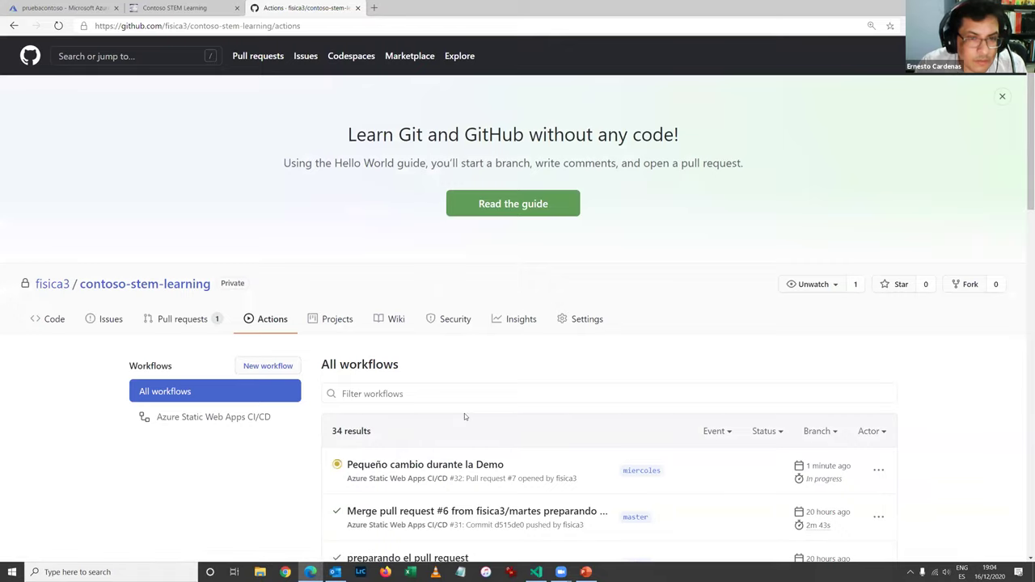
{"action": "scroll", "coordinate": [464, 414], "scroll_direction": "down", "scroll_amount": 3}
{"action": "scroll", "coordinate": [308, 147], "scroll_direction": "up", "scroll_amount": 2}
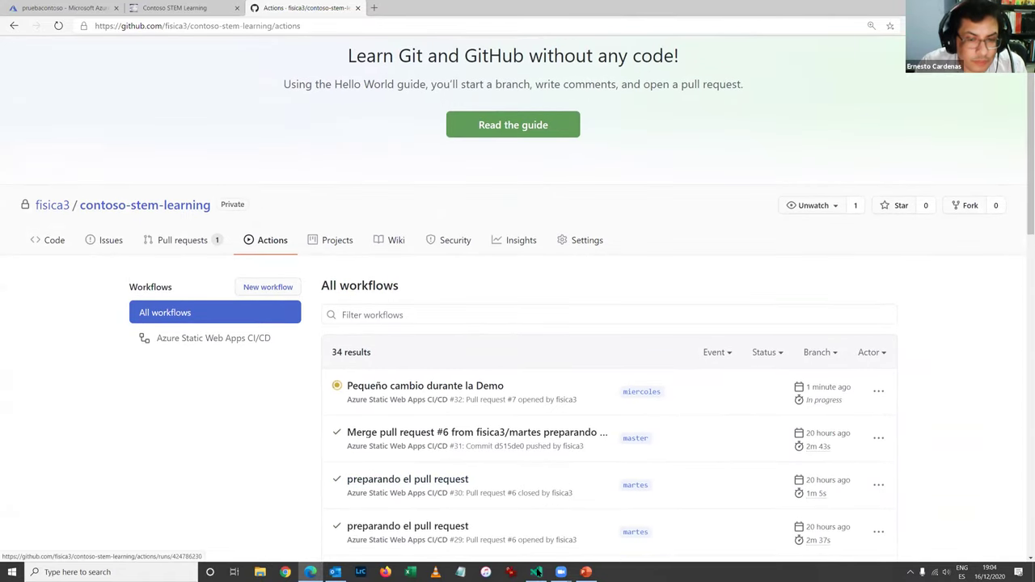
Switch to Visual Studio Code, highlight the end of the personalized greeting in MensajeBasico's index.js, and return to the browser
{"action": "left_click", "coordinate": [536, 572]}
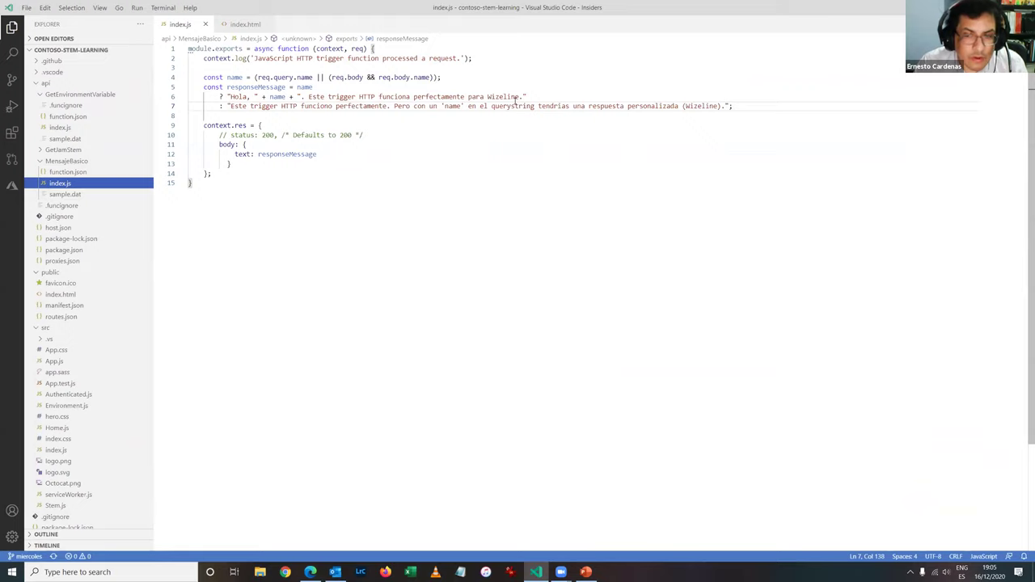
{"action": "left_click_drag", "start_coordinate": [524, 96], "coordinate": [398, 94]}
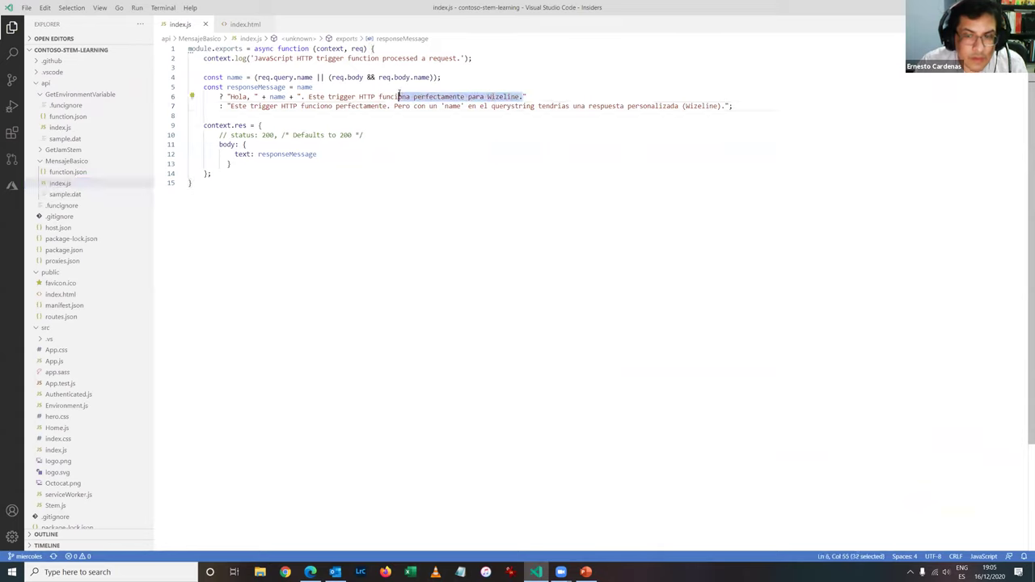
{"action": "left_click", "coordinate": [311, 572]}
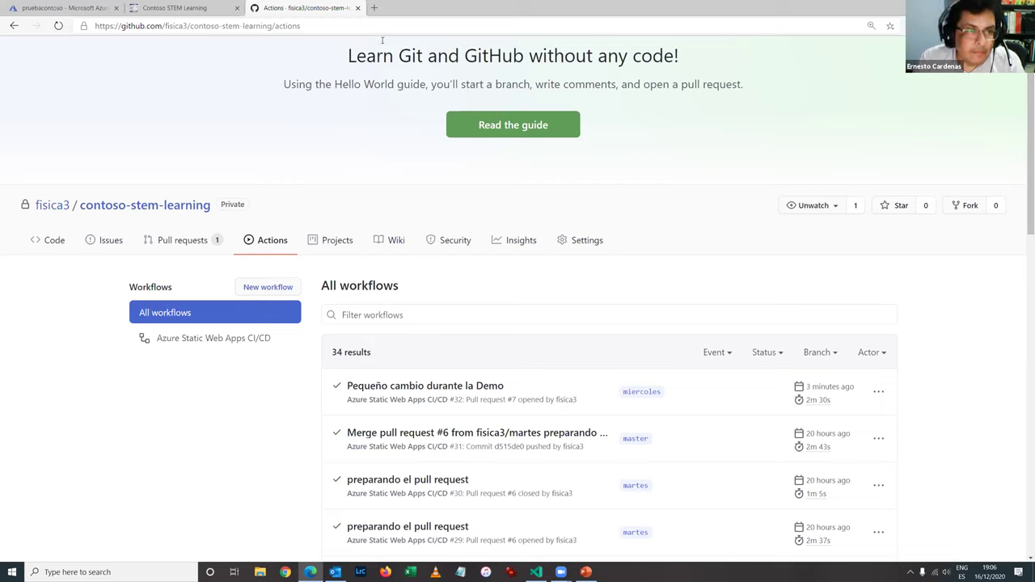
Open the production Contoso STEM Learning site and reload it to check its API message
{"action": "left_click", "coordinate": [172, 10]}
{"action": "left_click", "coordinate": [160, 111]}
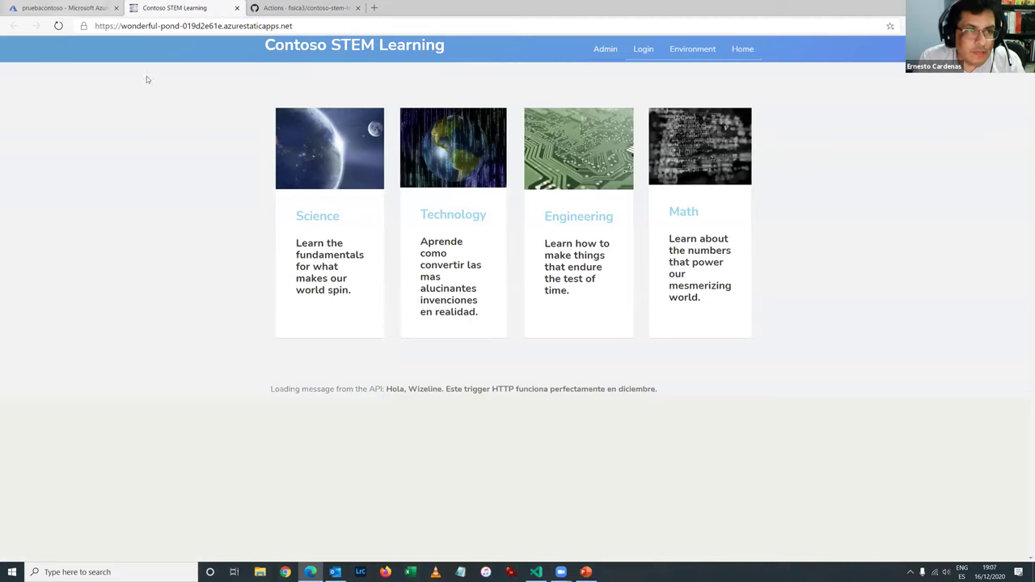
{"action": "left_click", "coordinate": [58, 26]}
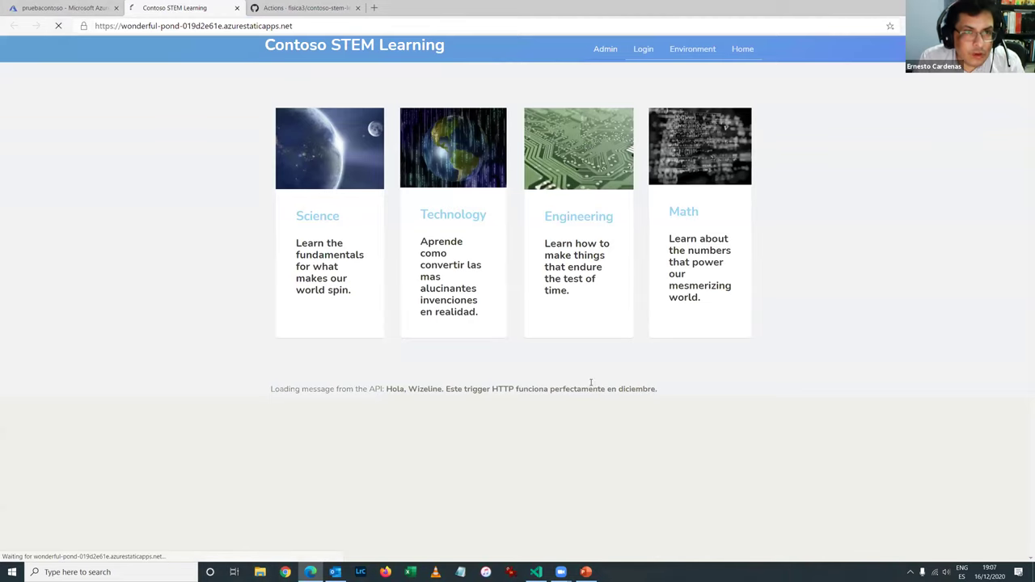
Refresh pruebacontoso's environments in the Azure portal and point out the Production and Staging sections
{"action": "left_click", "coordinate": [78, 10]}
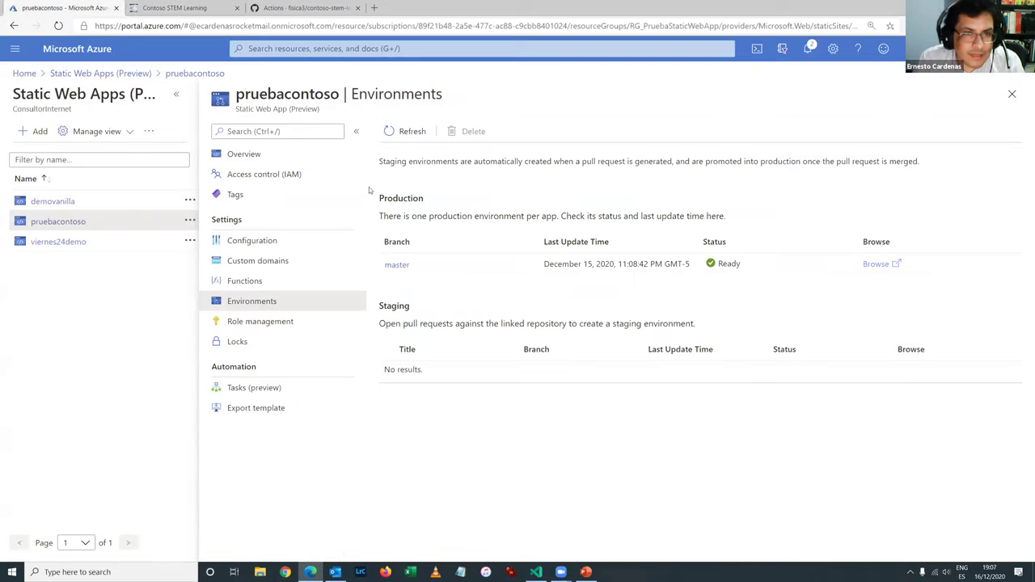
{"action": "left_click", "coordinate": [407, 133]}
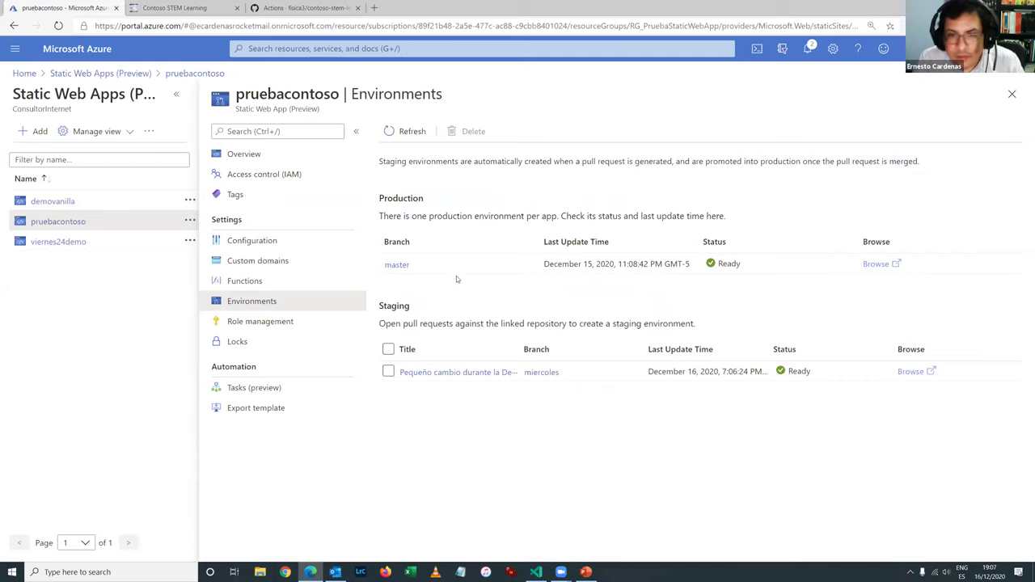
{"action": "double_click", "coordinate": [410, 198]}
{"action": "left_click", "coordinate": [382, 305]}
{"action": "double_click", "coordinate": [383, 305]}
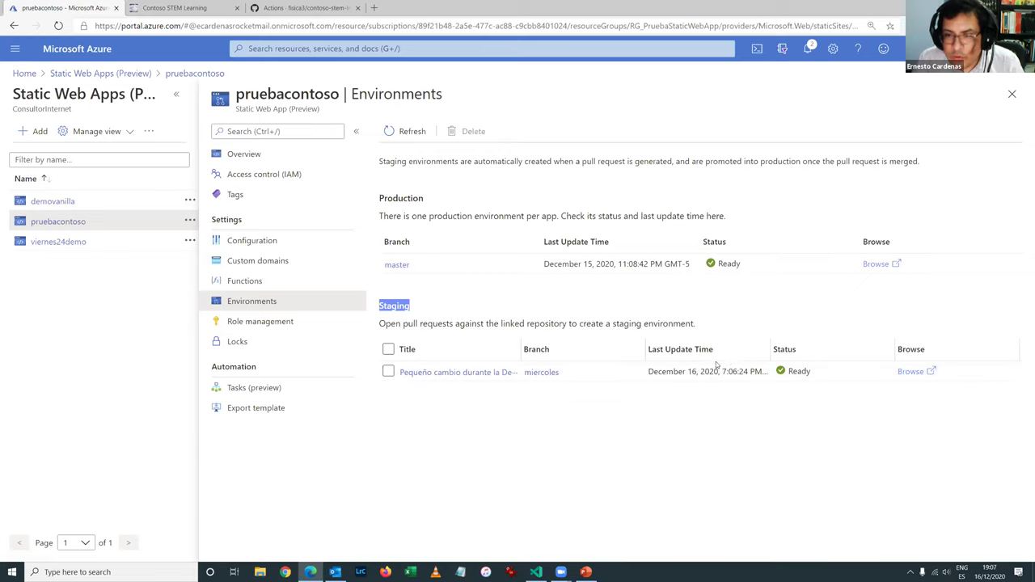
Browse the miercoles staging environment's site and highlight the API message below the STEM cards
{"action": "left_click", "coordinate": [910, 372]}
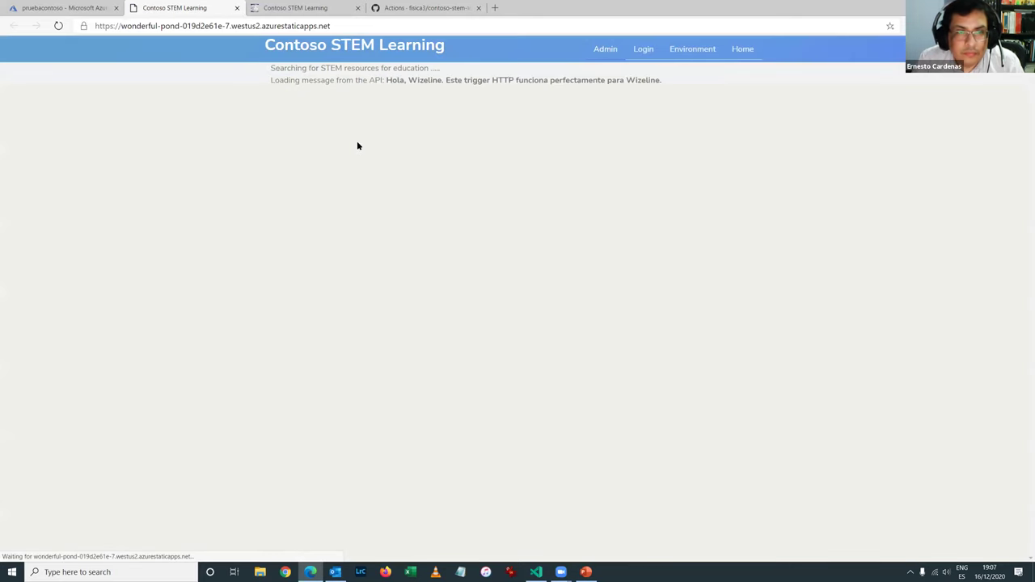
{"action": "left_click_drag", "start_coordinate": [446, 389], "coordinate": [659, 388]}
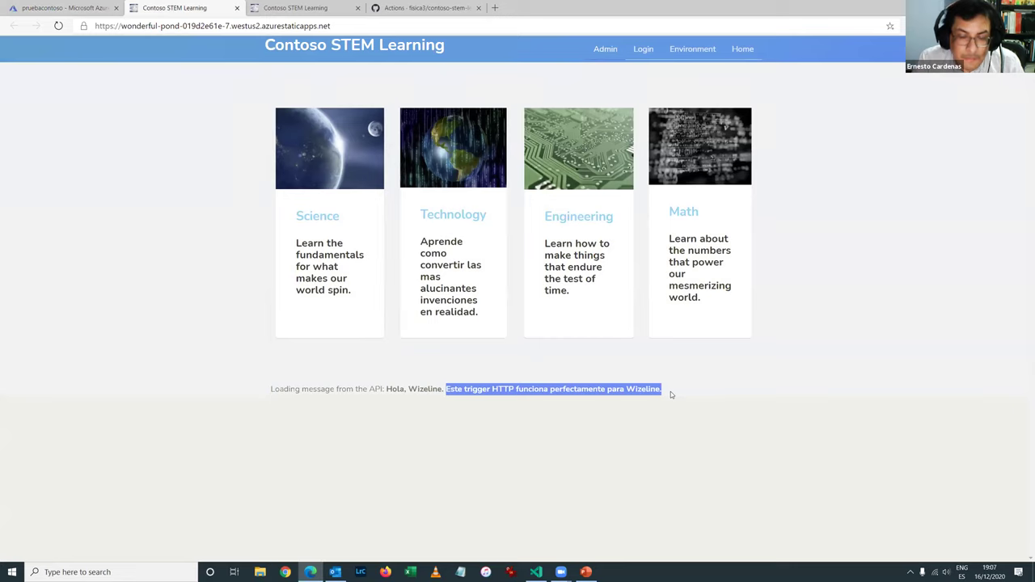
{"action": "left_click", "coordinate": [671, 394]}
{"action": "left_click_drag", "start_coordinate": [631, 403], "coordinate": [243, 411]}
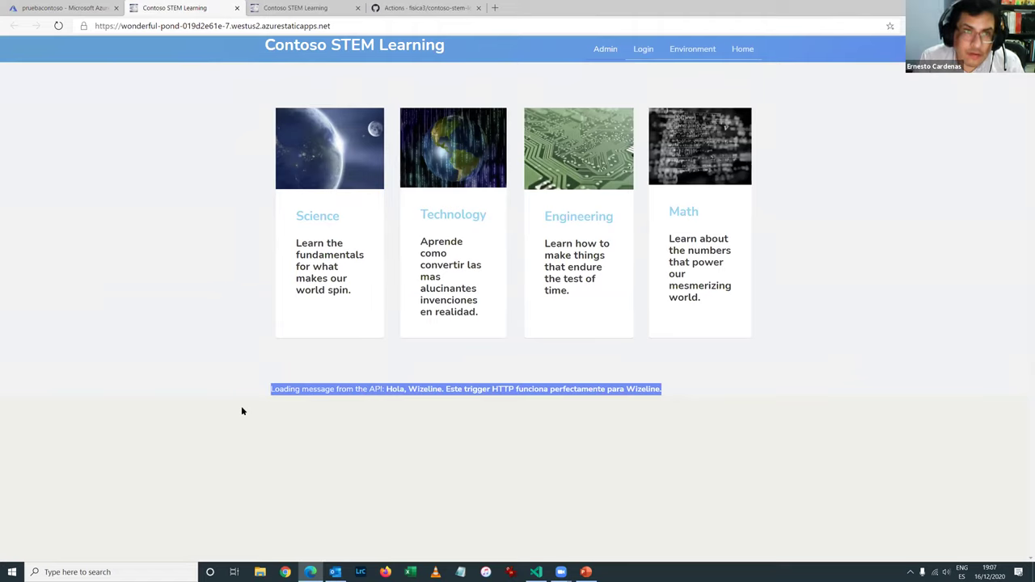
{"action": "left_click", "coordinate": [599, 372]}
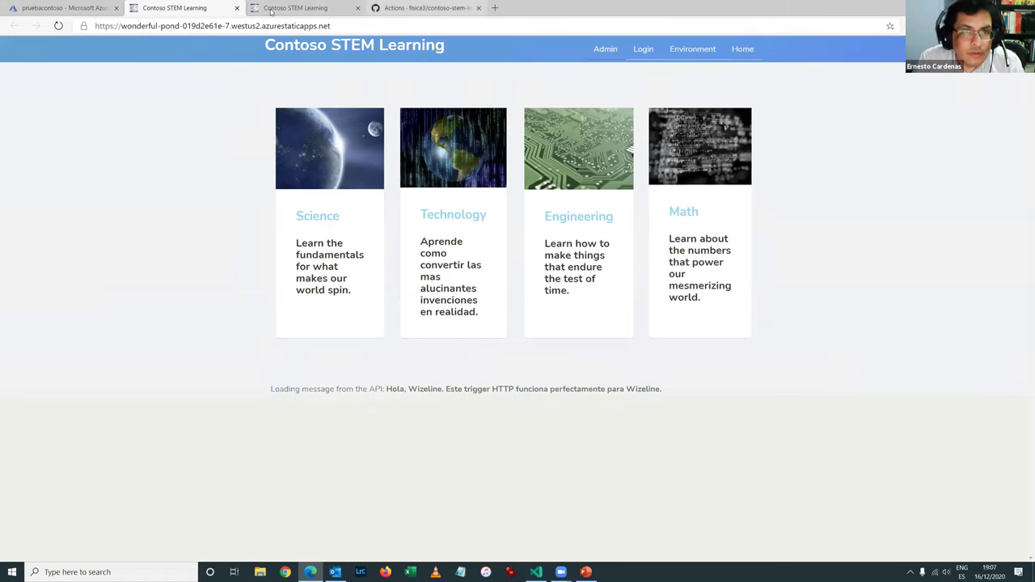
Open the "Pequeño cambio durante la Demo" pull request from the contoso-stem-learning repository's open pull requests on GitHub
{"action": "left_click", "coordinate": [422, 7]}
{"action": "scroll", "coordinate": [376, 363], "scroll_direction": "down", "scroll_amount": 2}
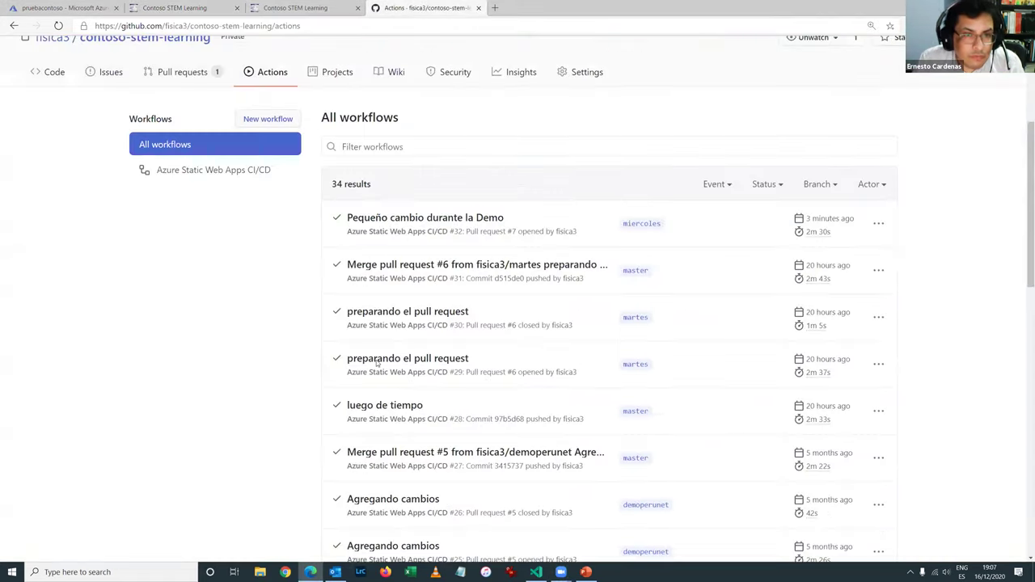
{"action": "scroll", "coordinate": [376, 363], "scroll_direction": "up", "scroll_amount": 3}
{"action": "left_click", "coordinate": [181, 323]}
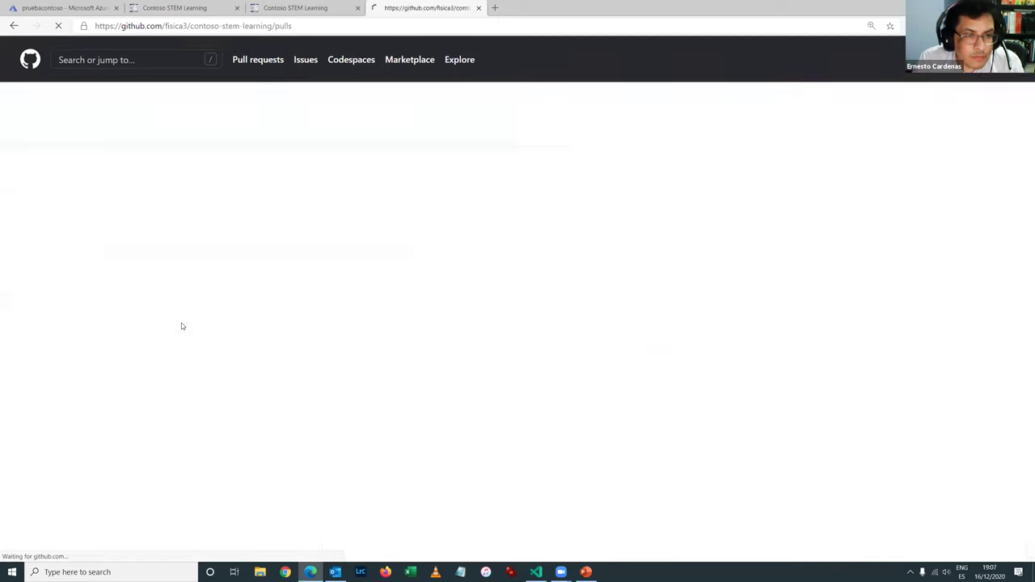
{"action": "scroll", "coordinate": [334, 337], "scroll_direction": "down", "scroll_amount": 1}
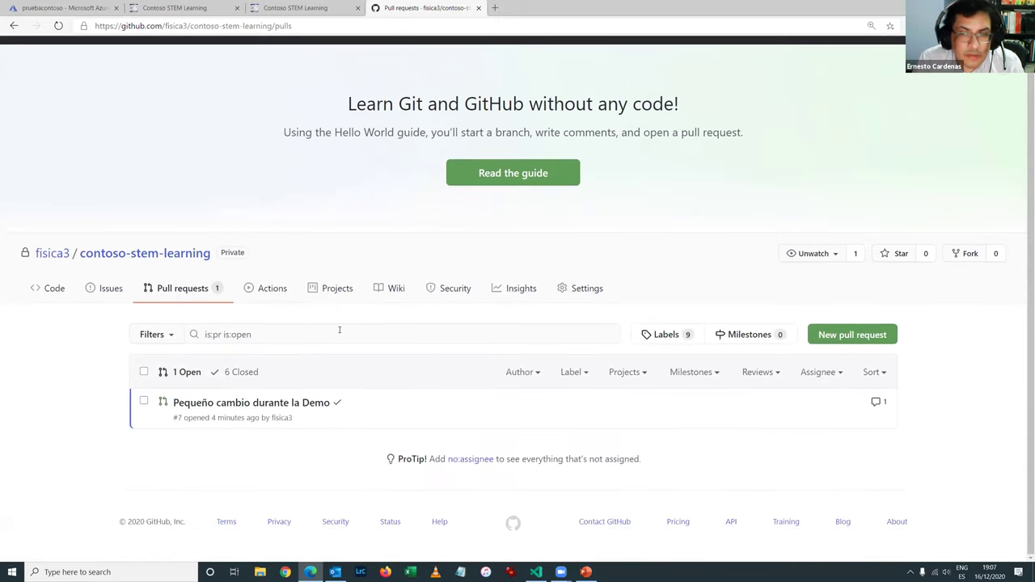
{"action": "left_click", "coordinate": [250, 404]}
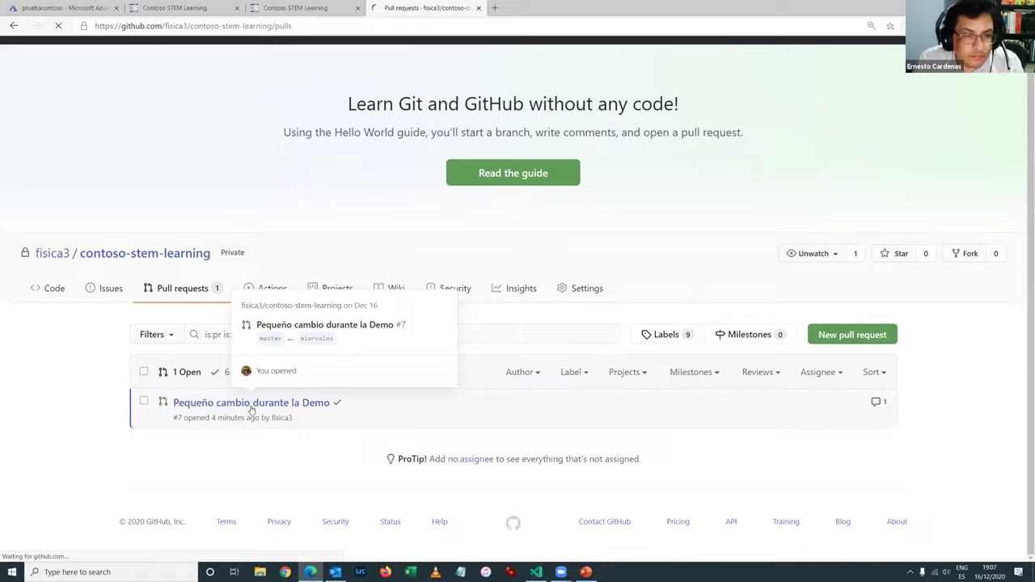
Merge the pull request into master with the commit description "Pequeño cambio durante la Demo! OK"
{"action": "scroll", "coordinate": [383, 198], "scroll_direction": "down", "scroll_amount": 5}
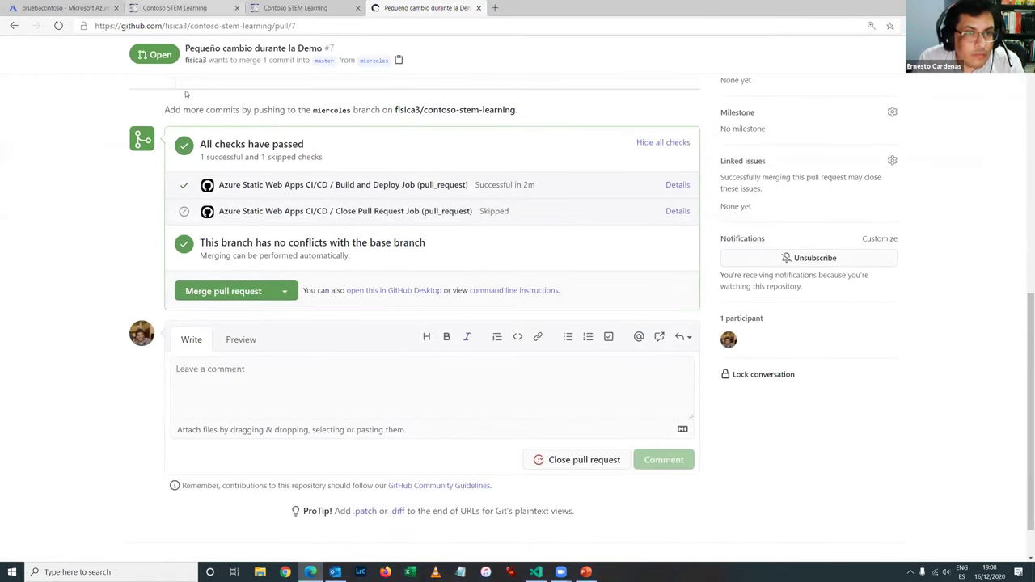
{"action": "left_click", "coordinate": [230, 294]}
{"action": "left_click", "coordinate": [360, 184]}
{"action": "type", "text": "! OK"}
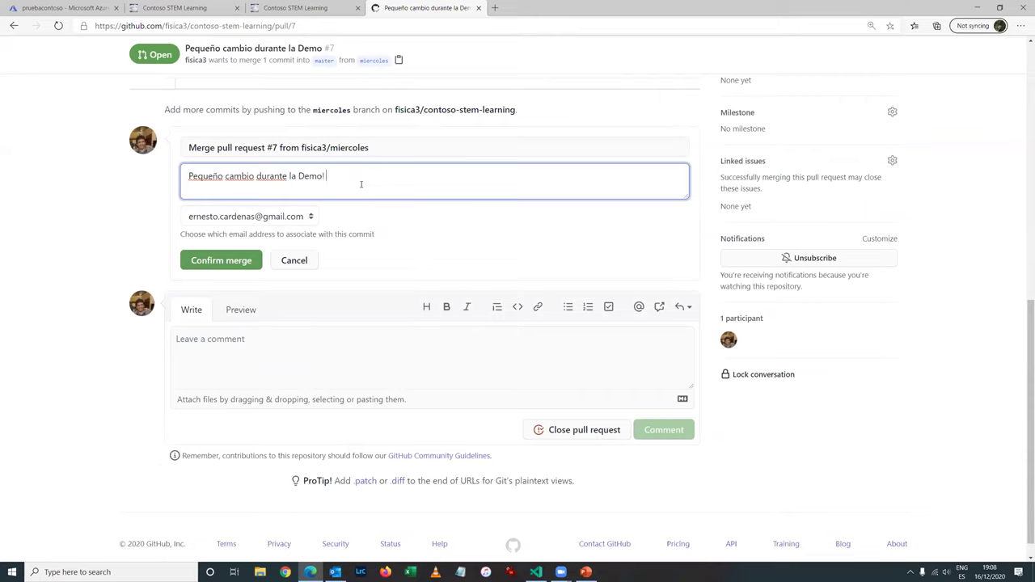
{"action": "left_click", "coordinate": [213, 260]}
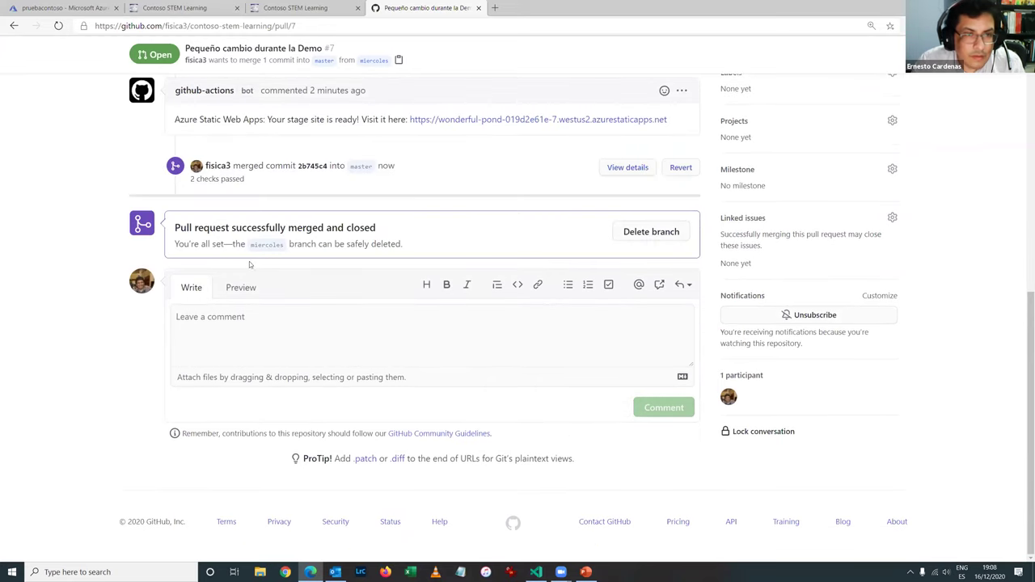
Review the merged pull request's conversation, including the github-actions staging site comment and the merge status
{"action": "scroll", "coordinate": [345, 249], "scroll_direction": "up", "scroll_amount": 3}
{"action": "scroll", "coordinate": [355, 247], "scroll_direction": "down", "scroll_amount": 1}
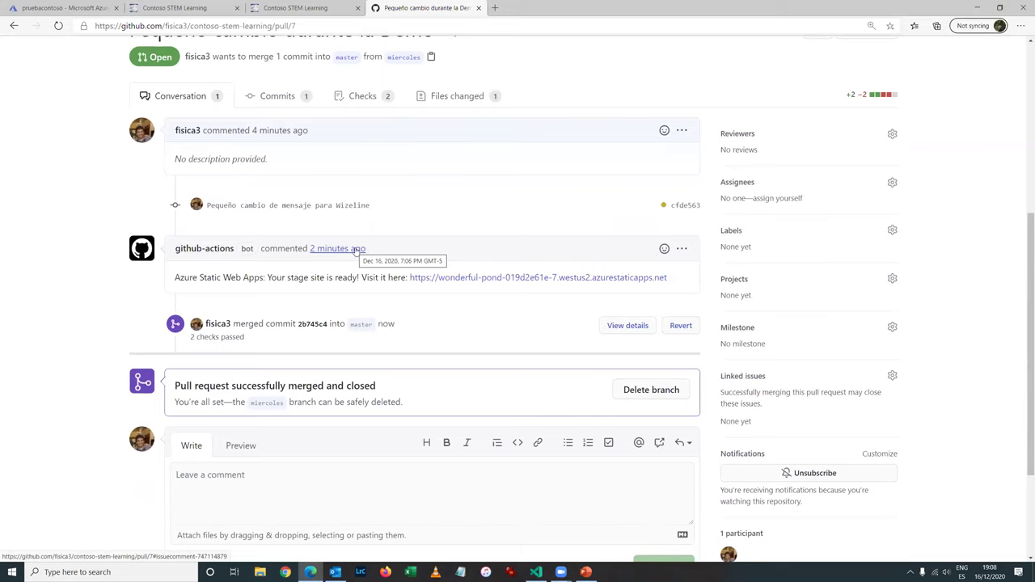
{"action": "scroll", "coordinate": [355, 251], "scroll_direction": "up", "scroll_amount": 2}
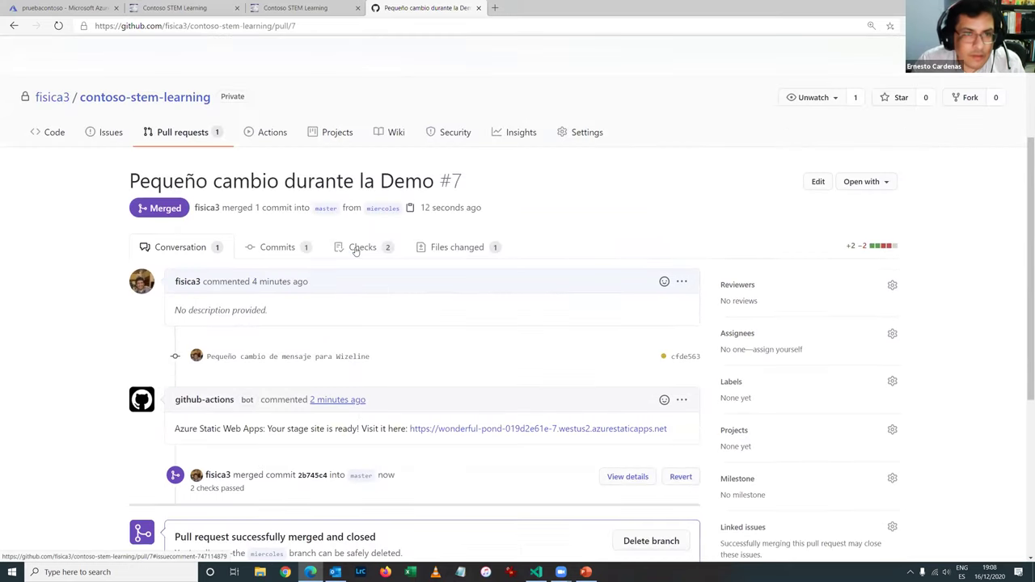
{"action": "scroll", "coordinate": [435, 453], "scroll_direction": "down", "scroll_amount": 3}
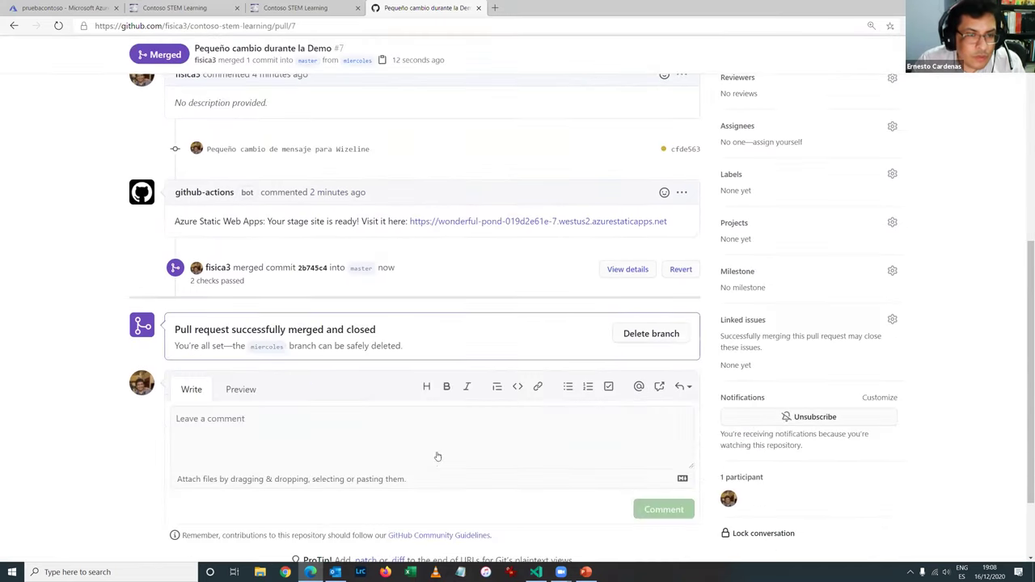
{"action": "scroll", "coordinate": [435, 433], "scroll_direction": "up", "scroll_amount": 4}
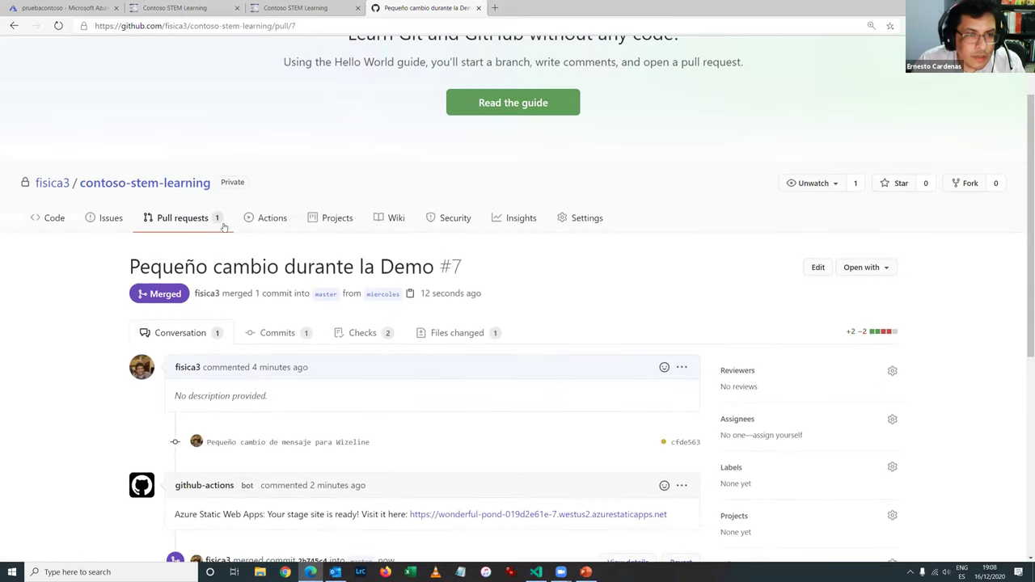
Open the contoso-stem-learning repository's main page and reload it to check master's latest commit and files
{"action": "left_click", "coordinate": [153, 185]}
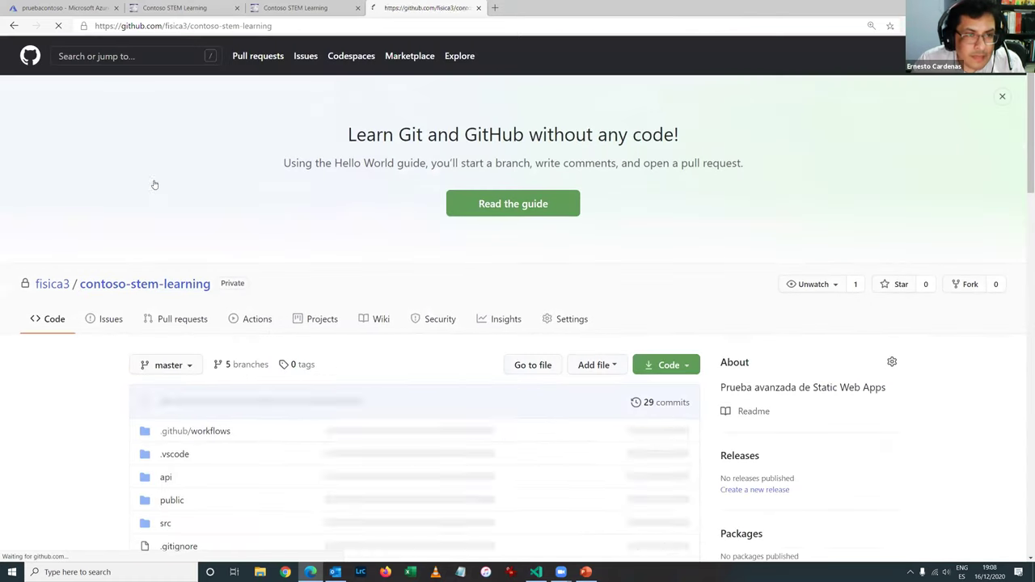
{"action": "scroll", "coordinate": [337, 463], "scroll_direction": "down", "scroll_amount": 2}
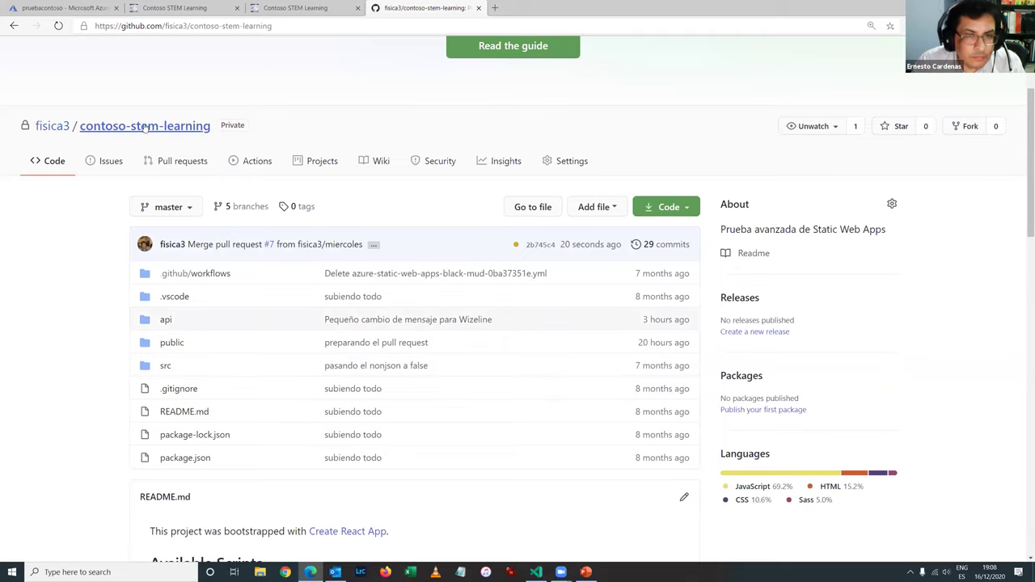
{"action": "left_click", "coordinate": [58, 26]}
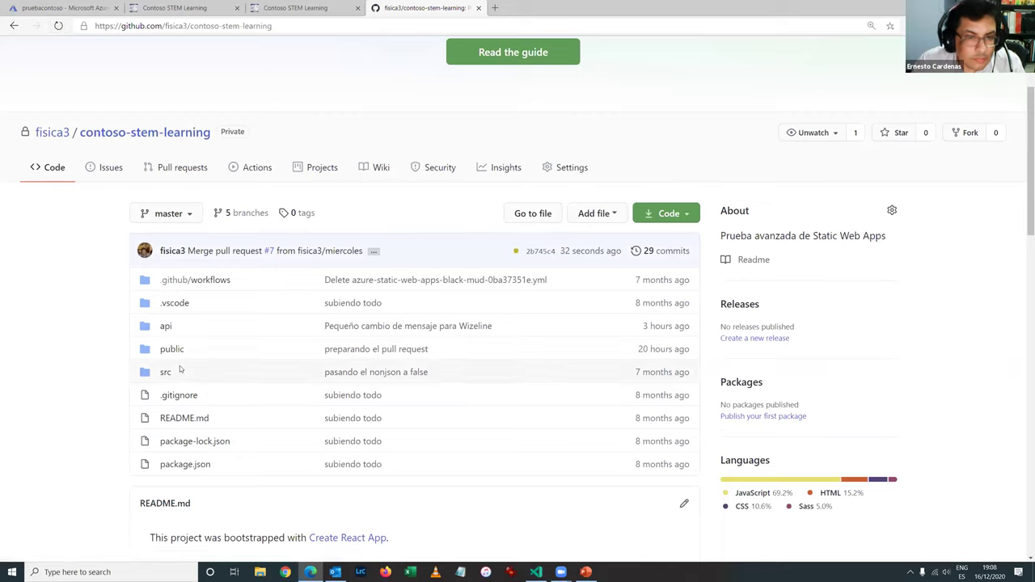
Refresh pruebacontoso's environments in the Azure portal and reopen the GitHub repository's workflow runs
{"action": "left_click", "coordinate": [66, 8]}
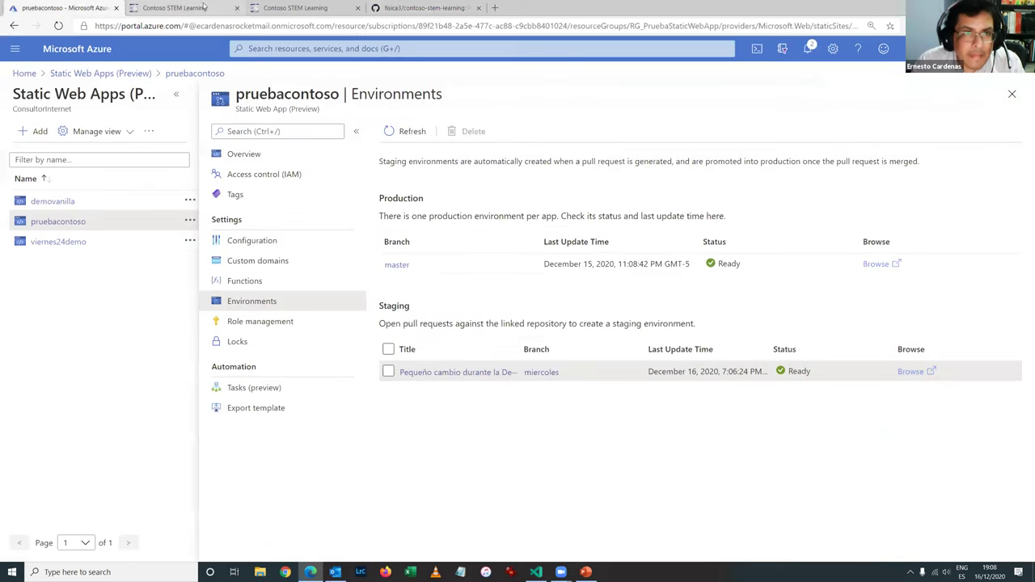
{"action": "left_click", "coordinate": [405, 134]}
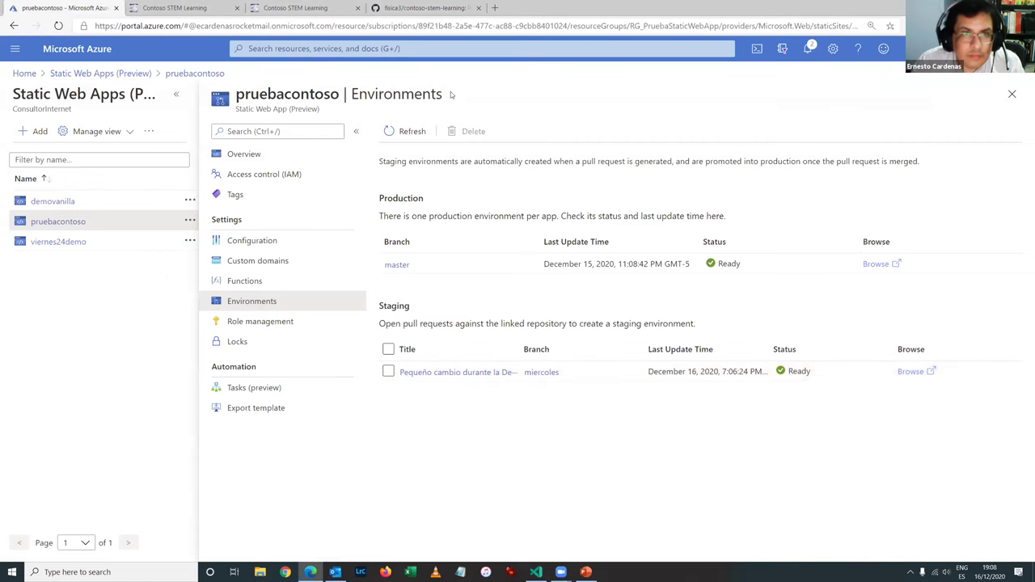
{"action": "left_click", "coordinate": [421, 8]}
{"action": "left_click", "coordinate": [267, 170]}
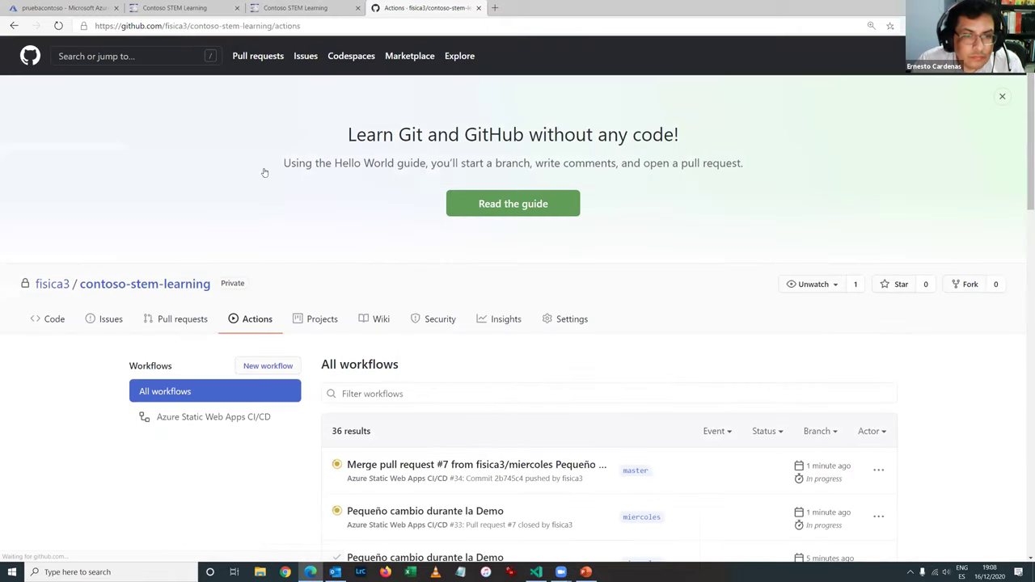
Review the repository's workflow runs and reload the pull request's staging site to check whether it is still available
{"action": "scroll", "coordinate": [412, 247], "scroll_direction": "down", "scroll_amount": 3}
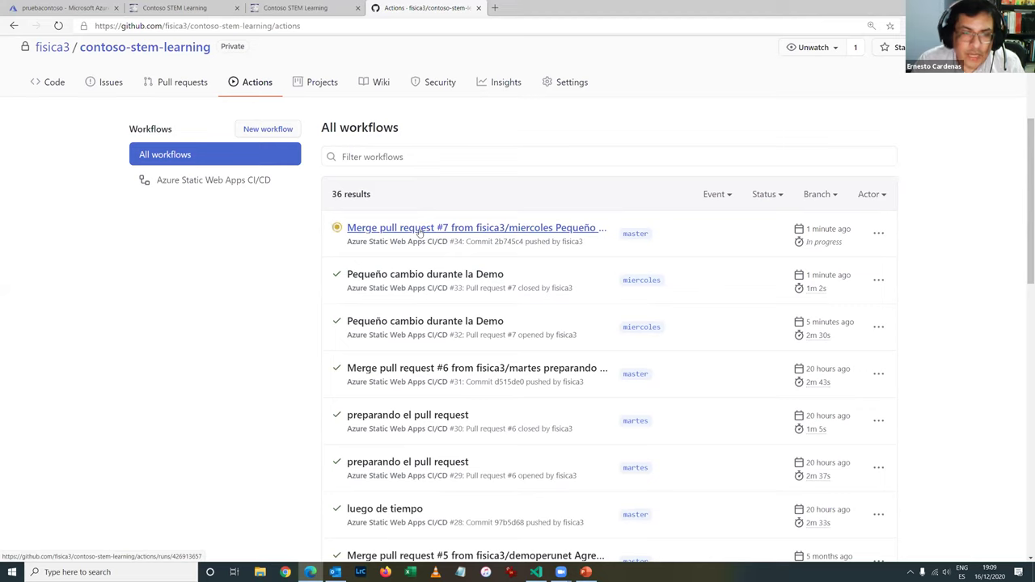
{"action": "left_click", "coordinate": [196, 10]}
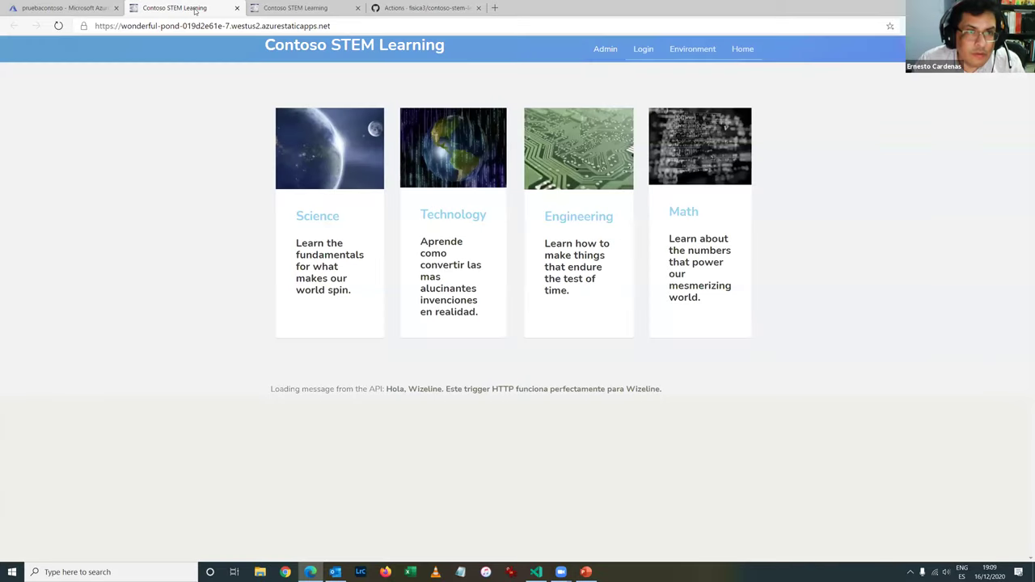
{"action": "left_click", "coordinate": [58, 26]}
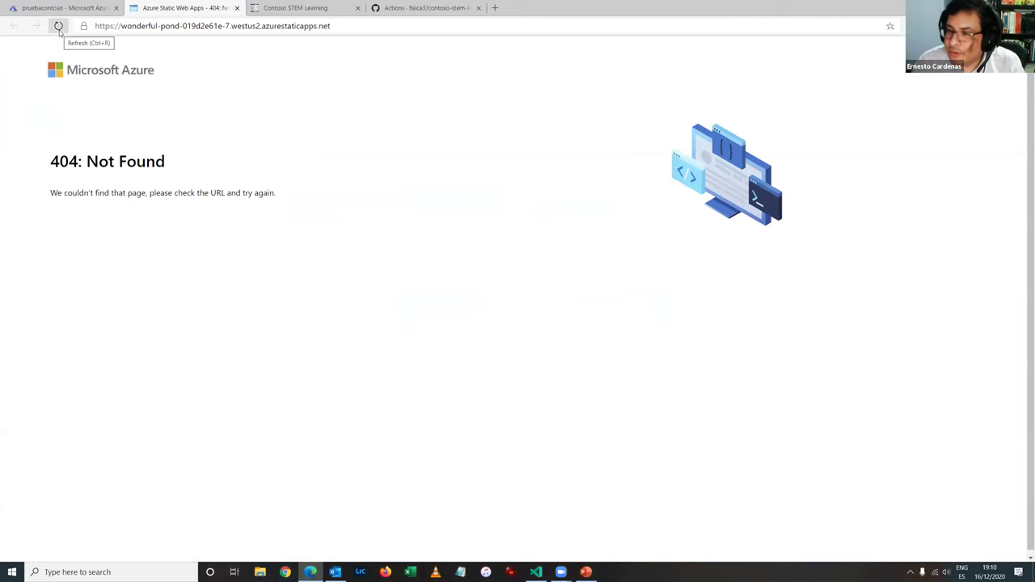
Refresh pruebacontoso's environments in the Azure portal and close the staging site's browser tab
{"action": "left_click", "coordinate": [64, 9]}
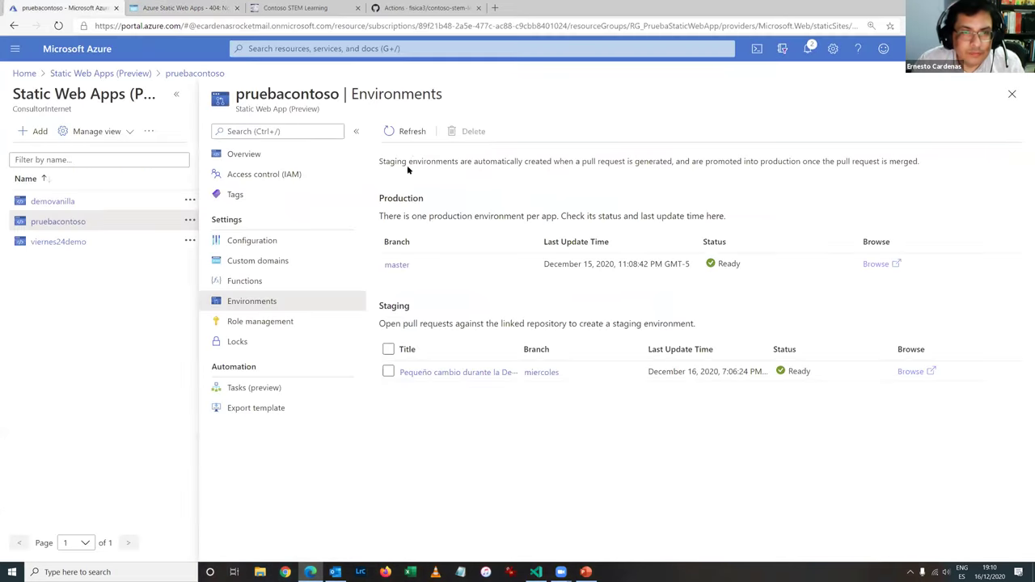
{"action": "left_click", "coordinate": [414, 133]}
{"action": "left_click", "coordinate": [225, 8]}
{"action": "left_click", "coordinate": [237, 8]}
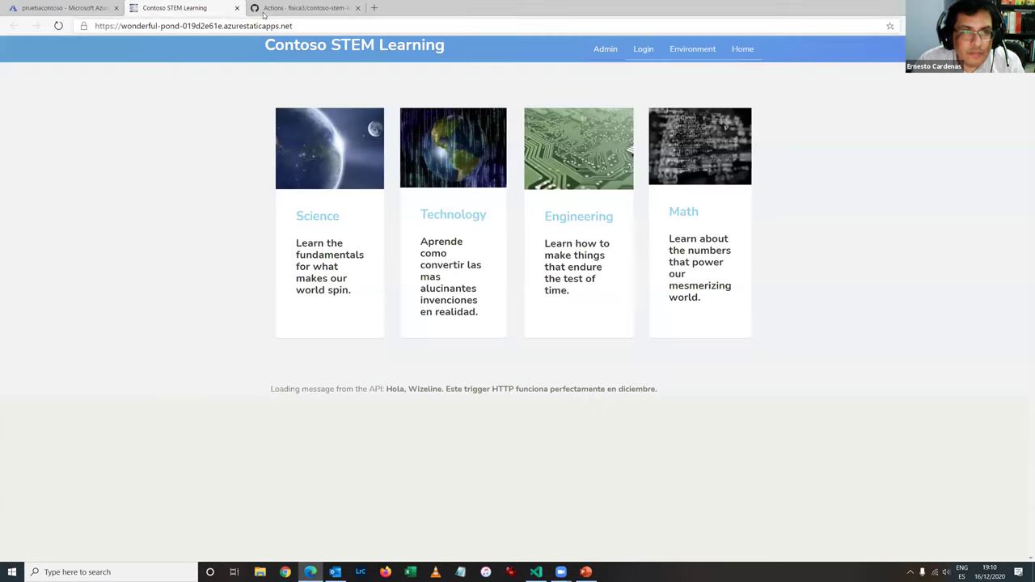
Return to the contoso-stem-learning main page on GitHub and reload it to check the merge commit's status
{"action": "left_click", "coordinate": [305, 8]}
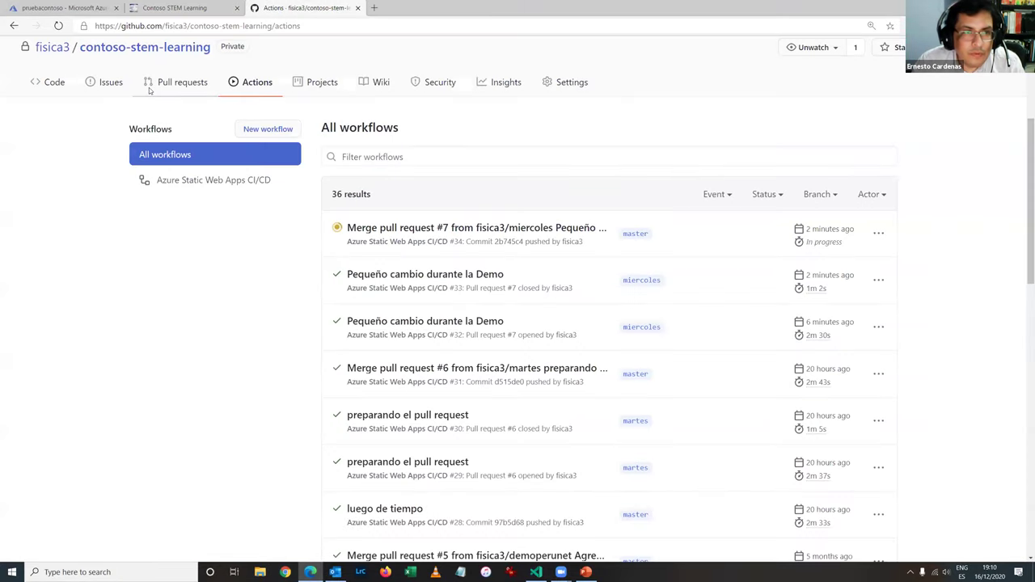
{"action": "left_click", "coordinate": [162, 48]}
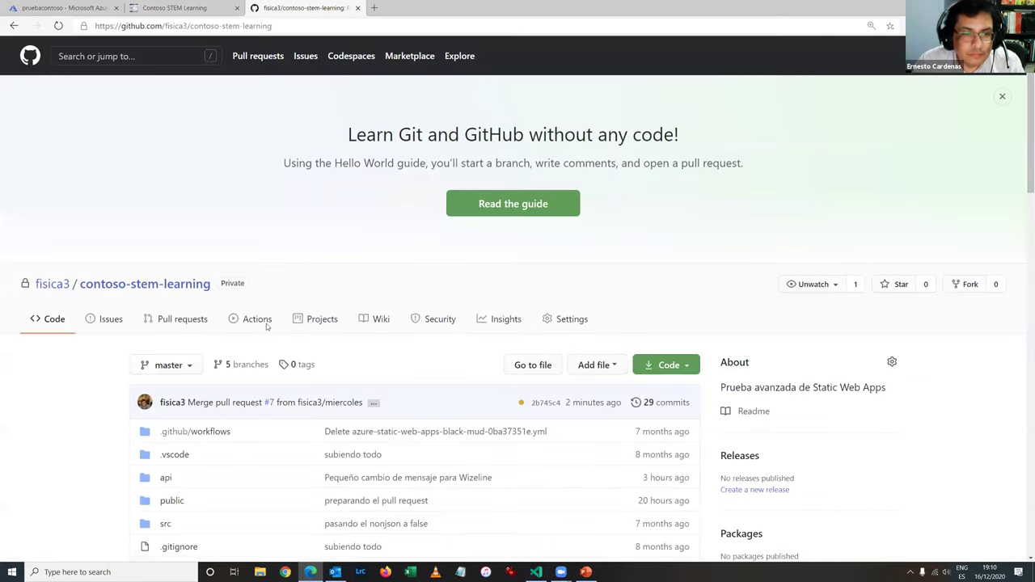
{"action": "scroll", "coordinate": [267, 325], "scroll_direction": "down", "scroll_amount": 2}
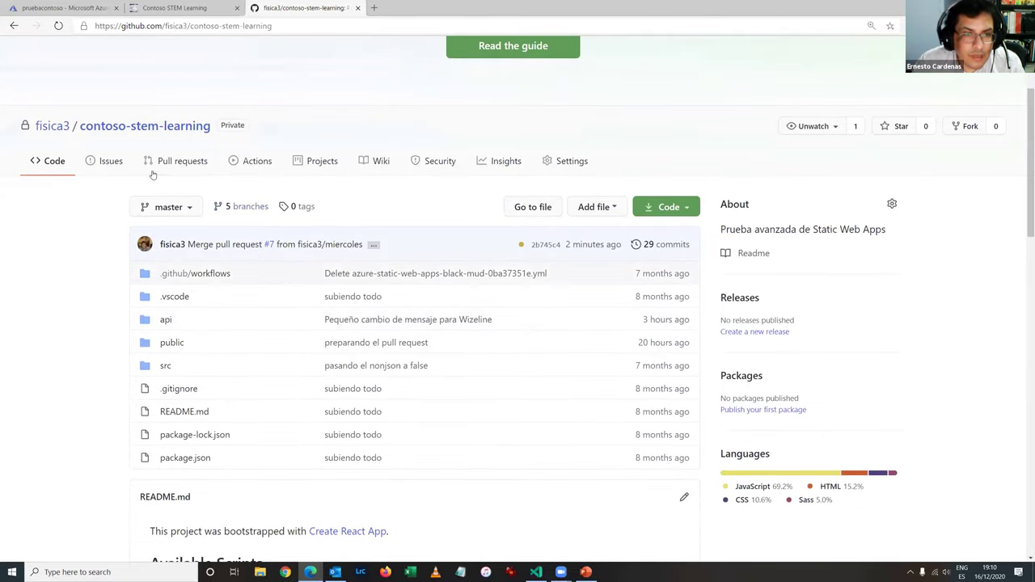
{"action": "left_click", "coordinate": [59, 26]}
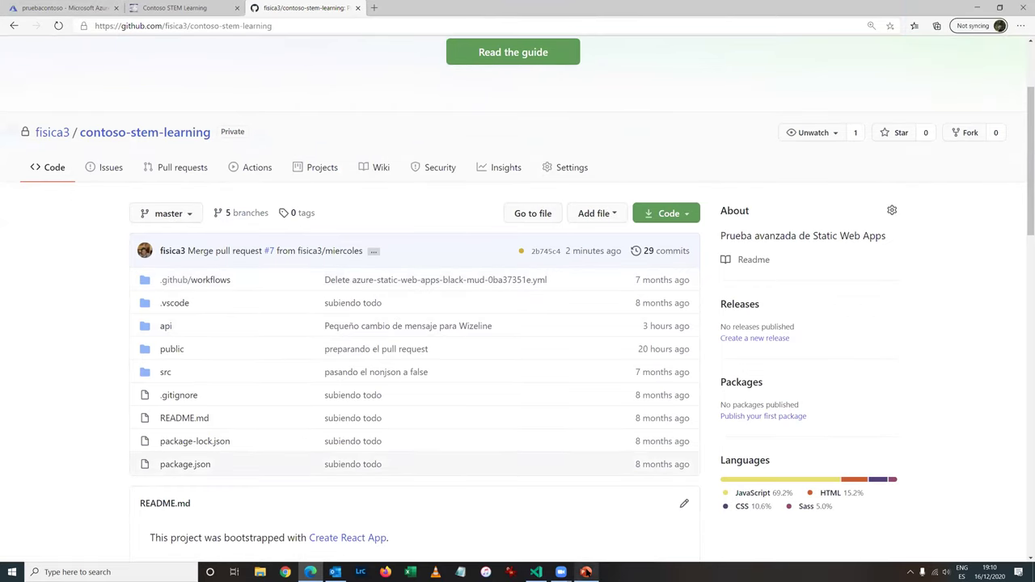
Reload the production Contoso STEM Learning site and reopen the repository's workflow runs to check the deployment's progress
{"action": "left_click", "coordinate": [174, 8]}
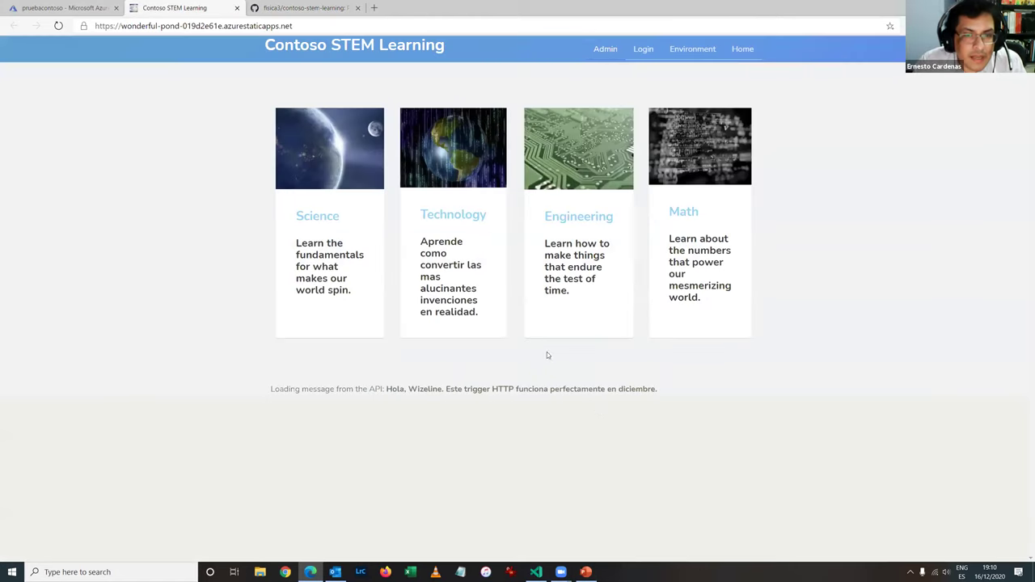
{"action": "left_click", "coordinate": [58, 26]}
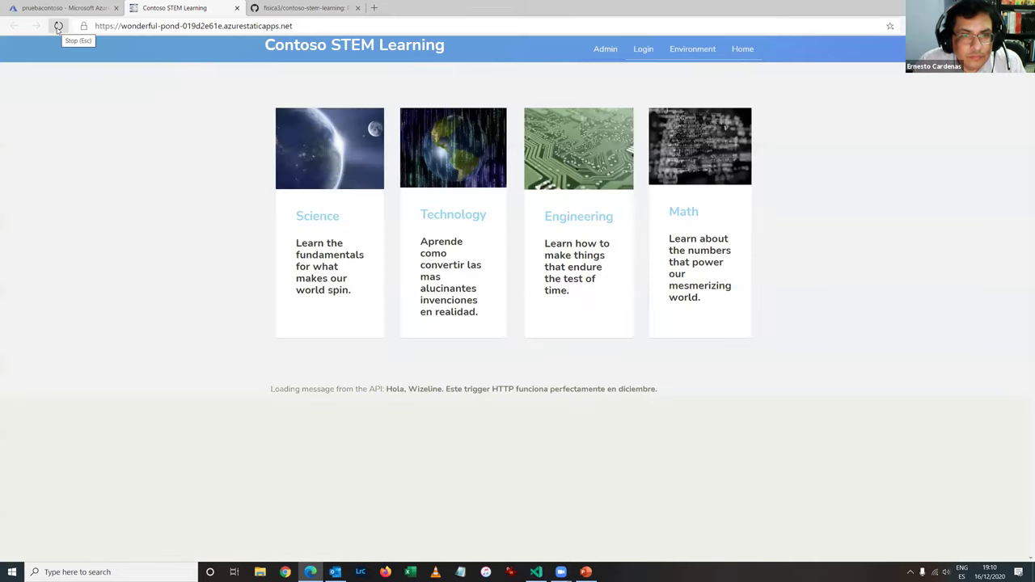
{"action": "left_click", "coordinate": [266, 10]}
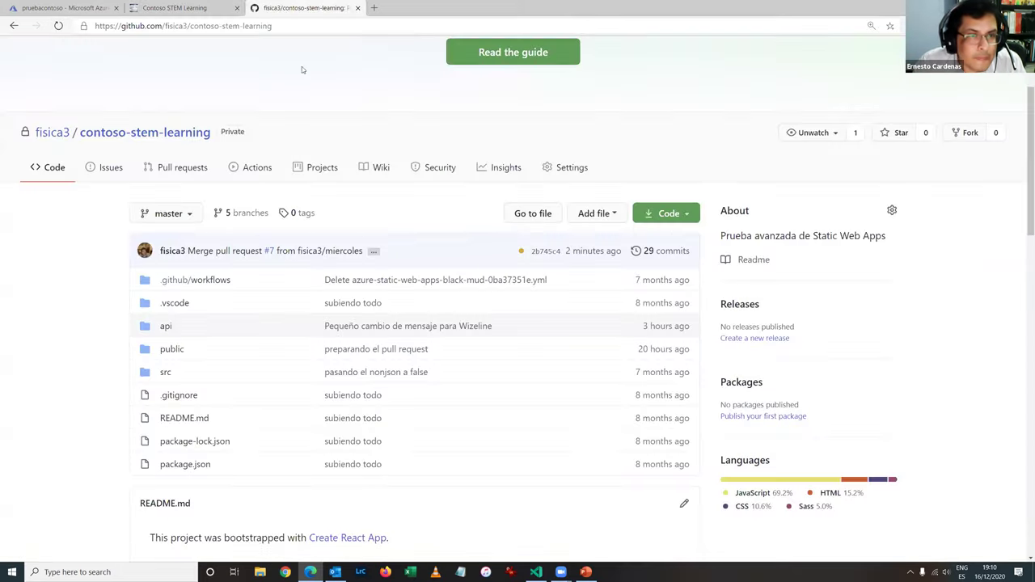
{"action": "left_click", "coordinate": [258, 166]}
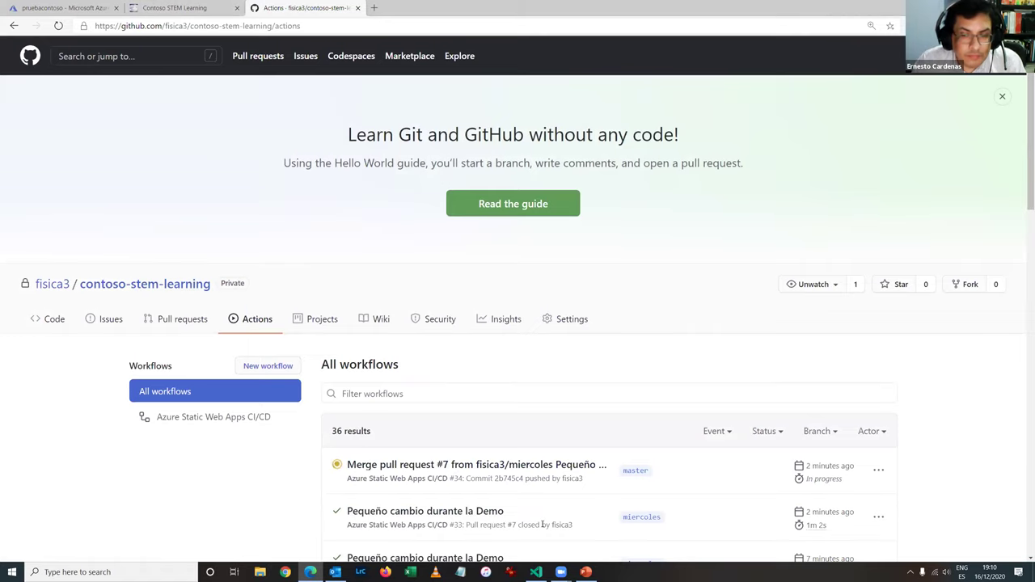
Reload the production site again and highlight the word "Wizeline" at the end of the API message
{"action": "left_click", "coordinate": [174, 8]}
{"action": "left_click", "coordinate": [57, 27]}
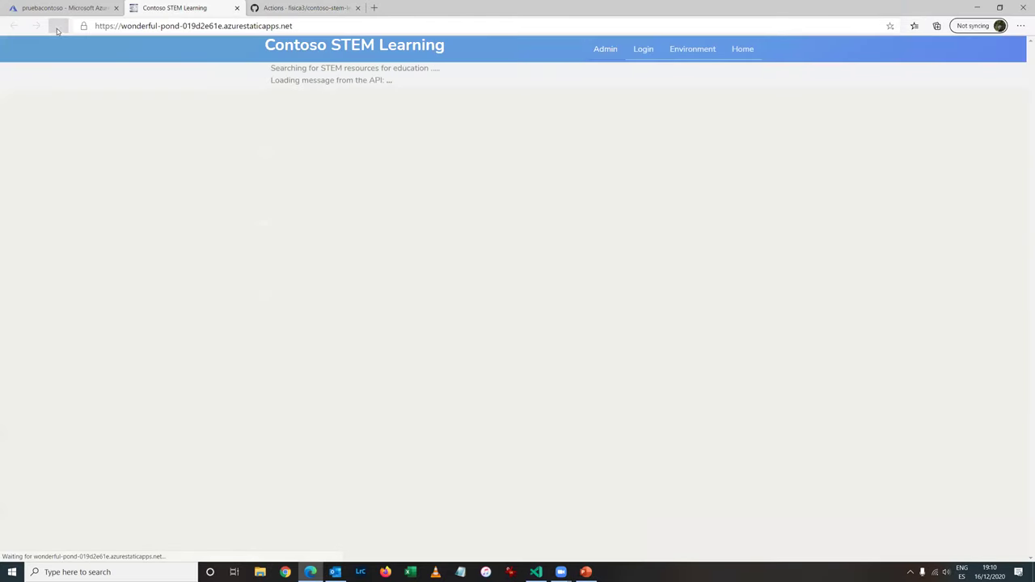
{"action": "double_click", "coordinate": [652, 389]}
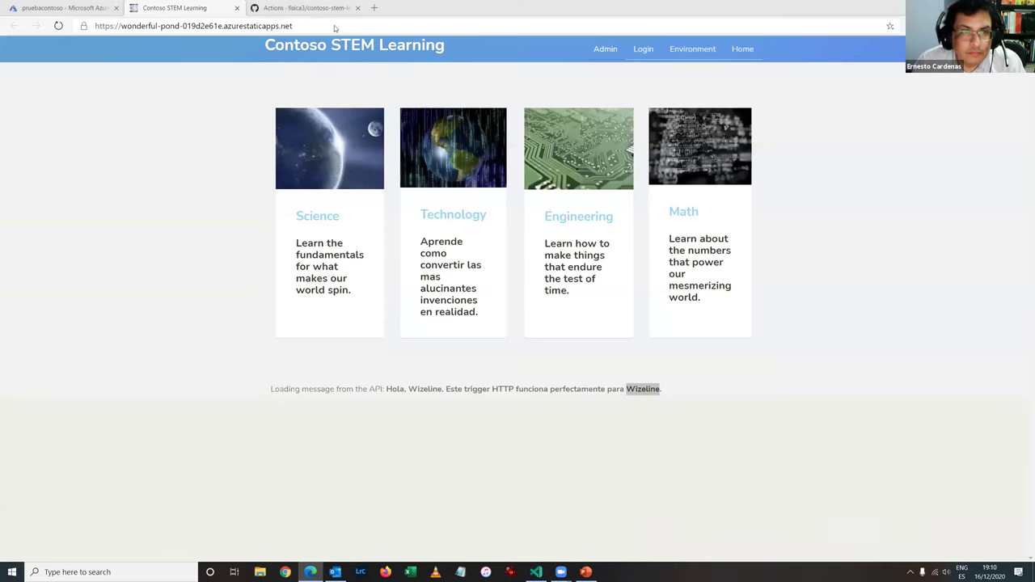
Reopen the contoso-stem-learning main page on GitHub and check the status of master's latest commit
{"action": "left_click", "coordinate": [287, 18]}
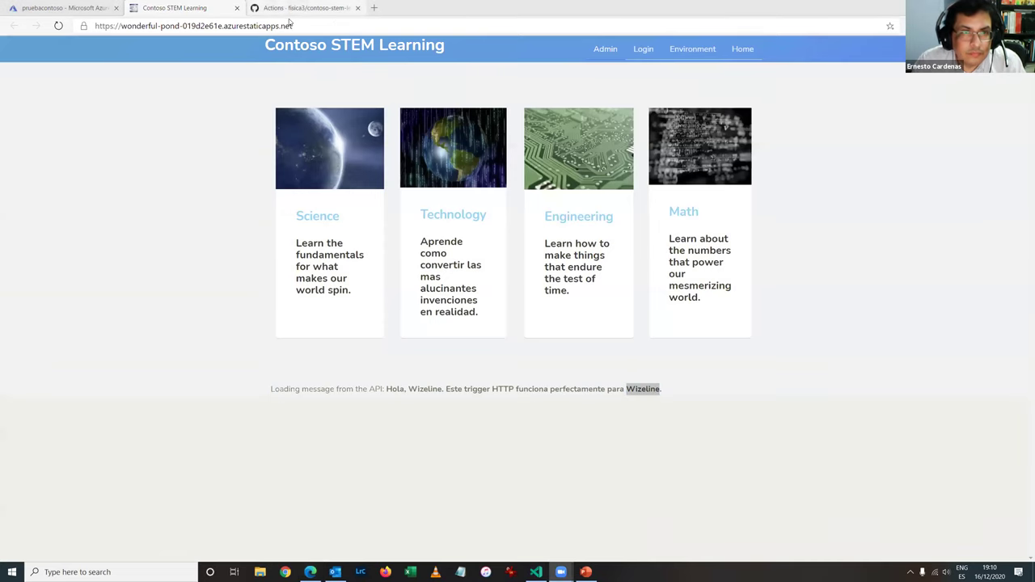
{"action": "left_click", "coordinate": [168, 289]}
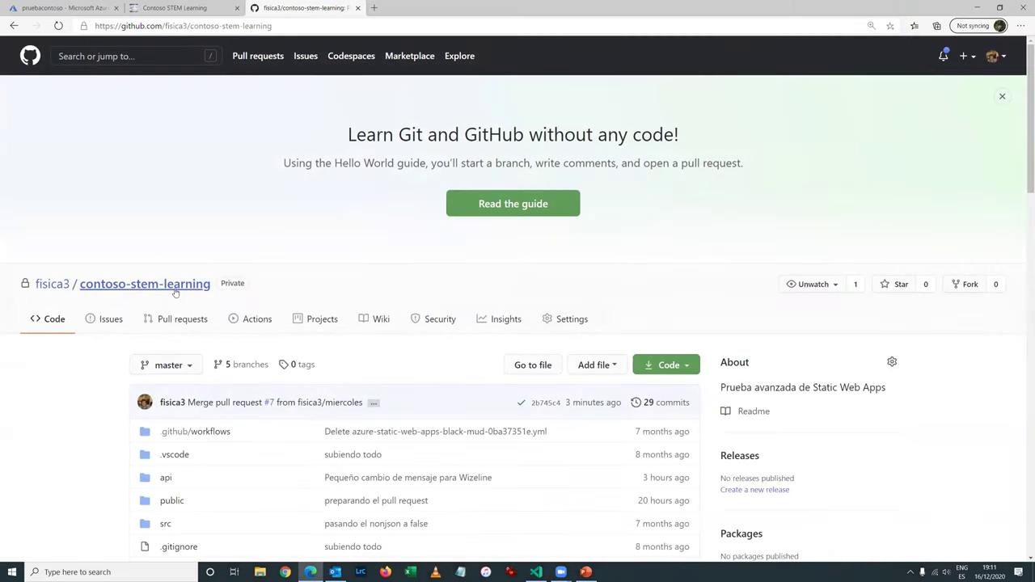
{"action": "scroll", "coordinate": [481, 523], "scroll_direction": "down", "scroll_amount": 2}
Switch to Wizeline2020.pptx in PowerPoint, present the closing "¡Gracias!" slide full screen, and exit the slide show
{"action": "left_click", "coordinate": [586, 571]}
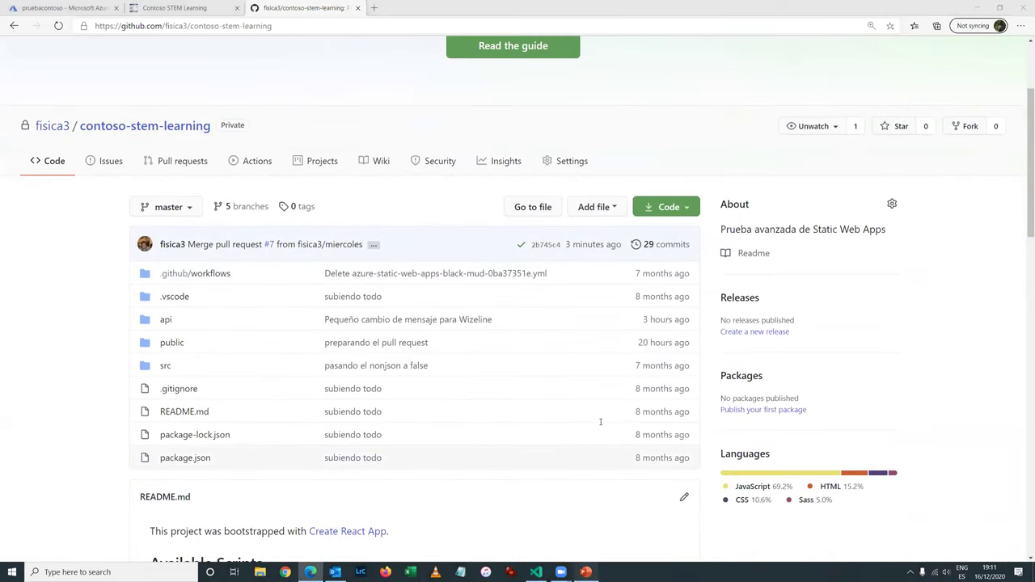
{"action": "left_click", "coordinate": [59, 523]}
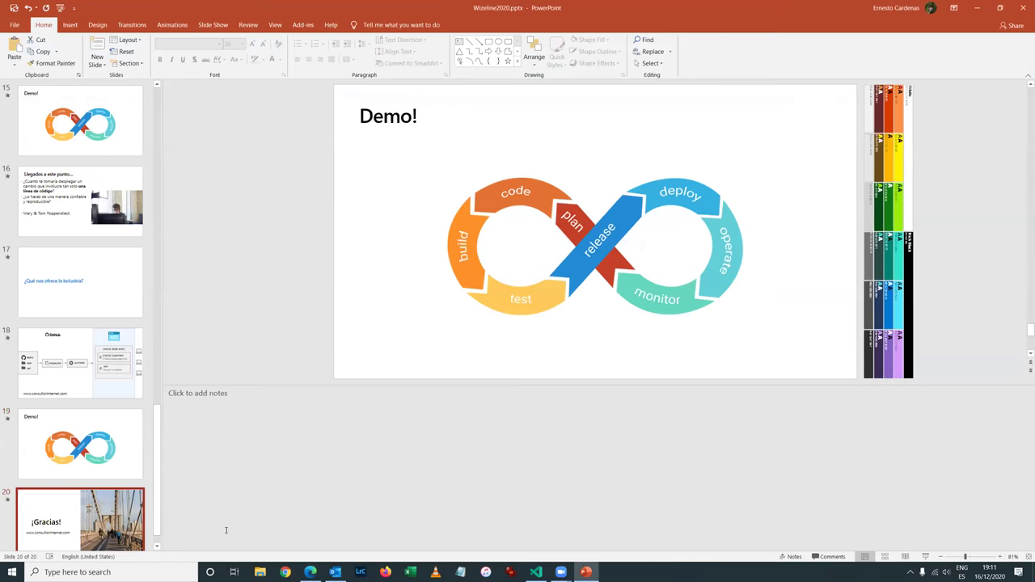
{"action": "key", "text": "shift+F5"}
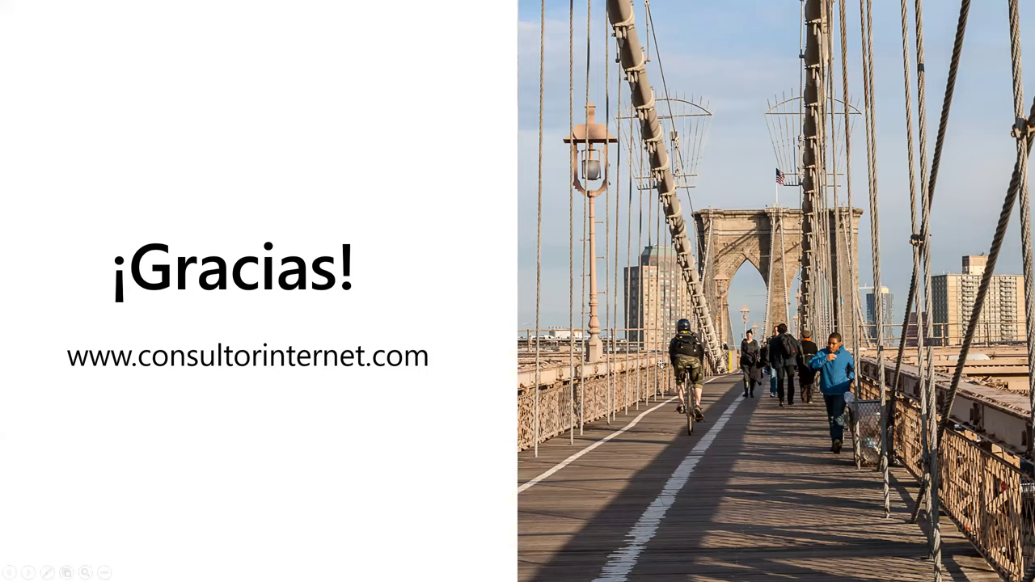
{"action": "key", "text": "Escape"}
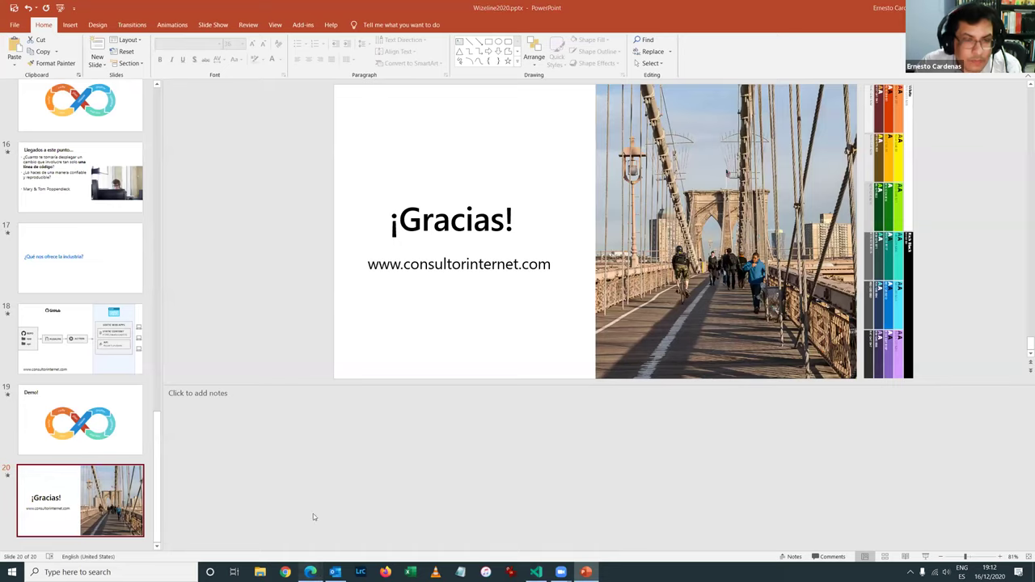
Return to the browser, load dev.azure.com/fisica3 in place of the production site, and open the repasowebapp project
{"action": "key", "text": "alt+Tab"}
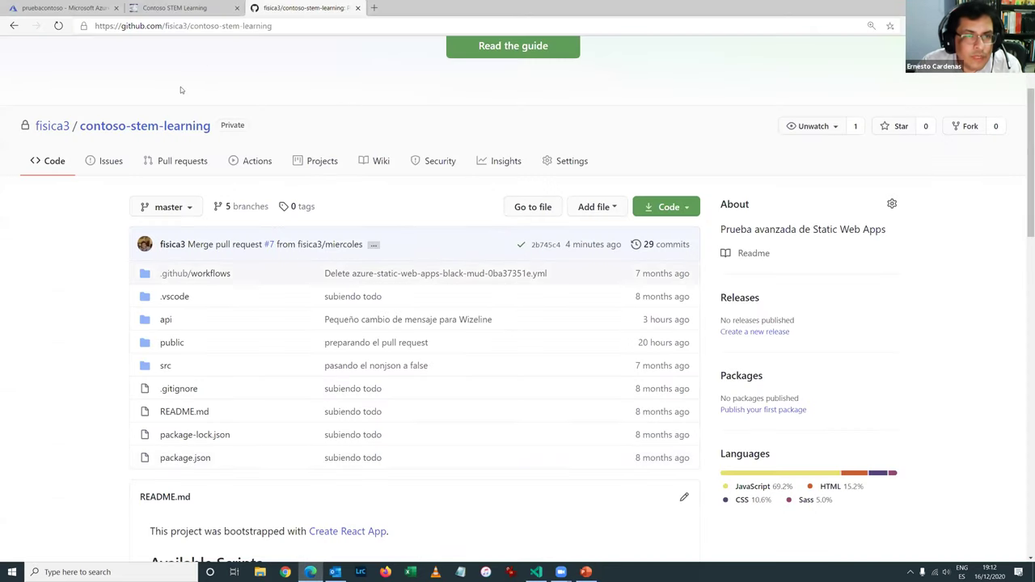
{"action": "key", "text": "ctrl+Page_Up"}
{"action": "left_click", "coordinate": [177, 26]}
{"action": "type", "text": "dev"}
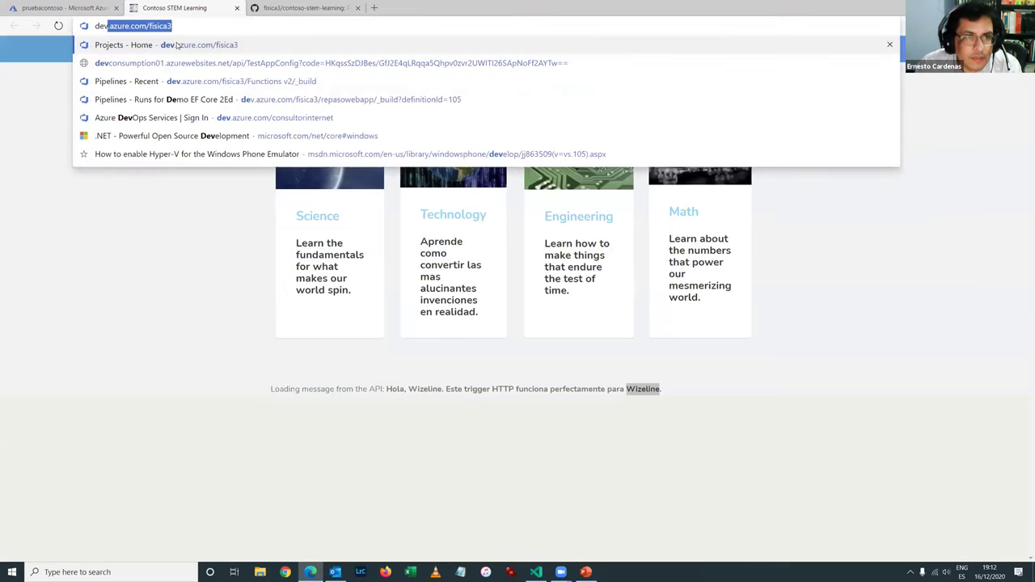
{"action": "left_click", "coordinate": [176, 44]}
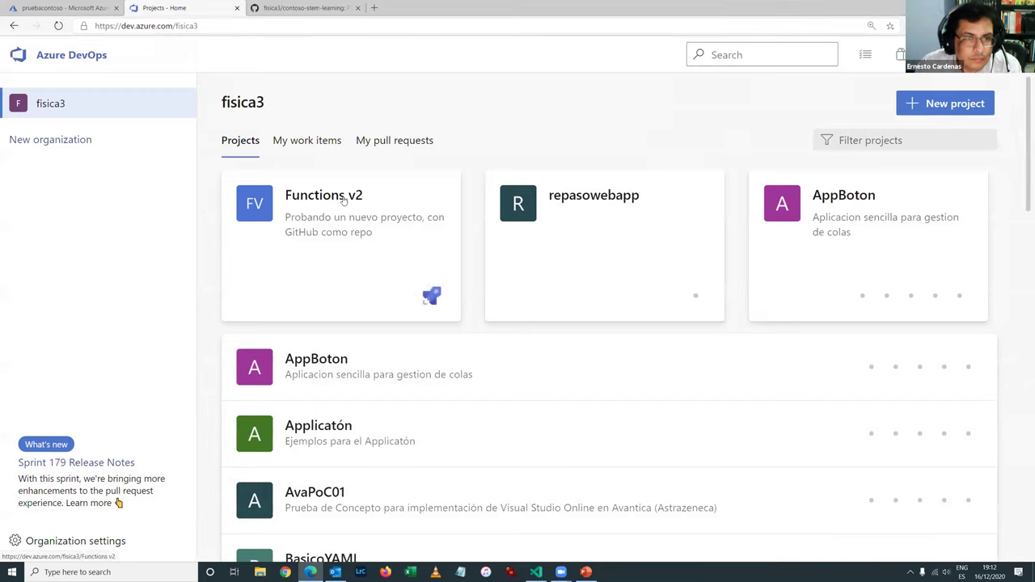
{"action": "left_click", "coordinate": [603, 197]}
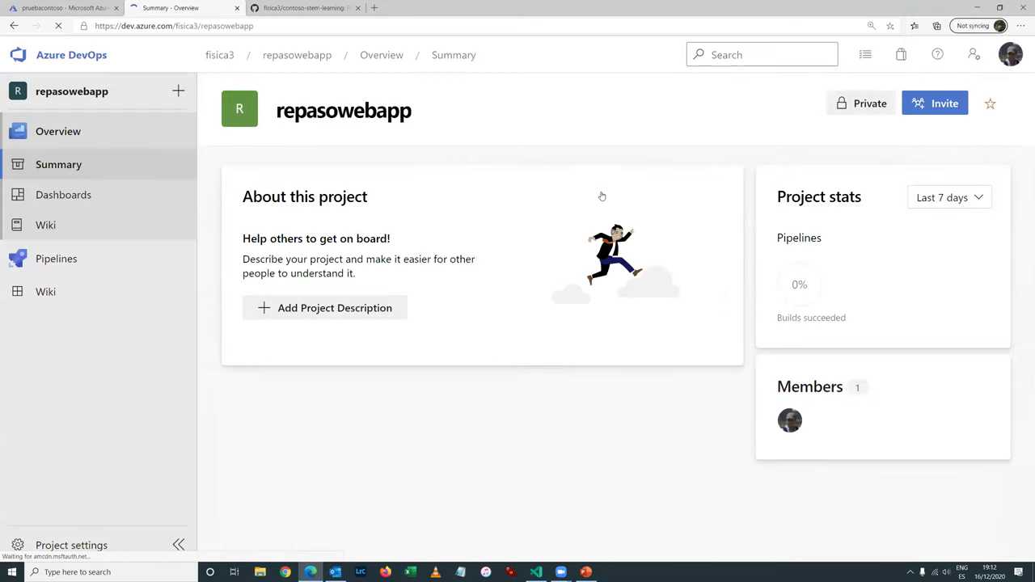
Open the repasowebapp - CD release pipeline for editing and examine the dev stage's deployment tasks
{"action": "mouse_move", "coordinate": [85, 261]}
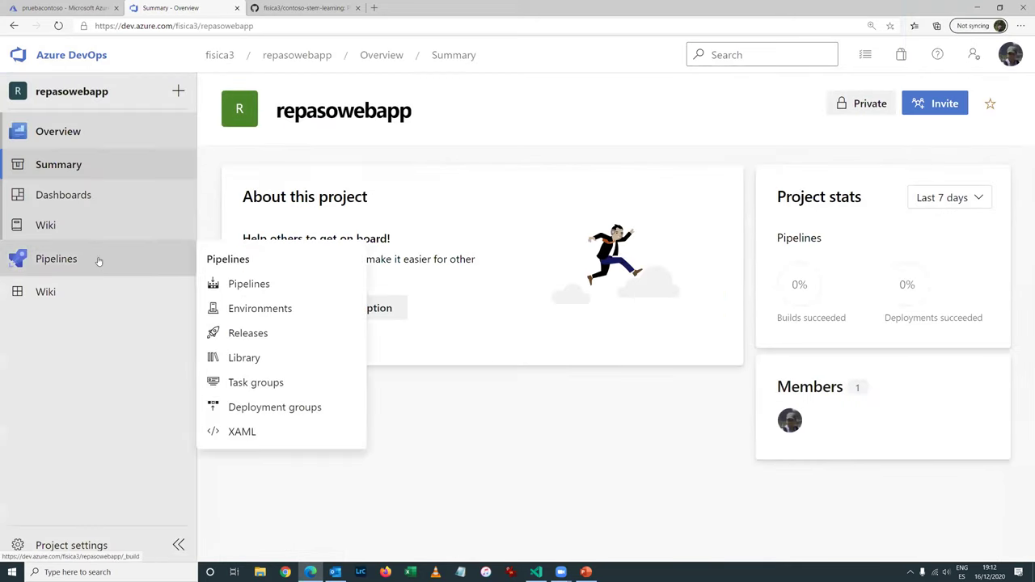
{"action": "left_click", "coordinate": [256, 338]}
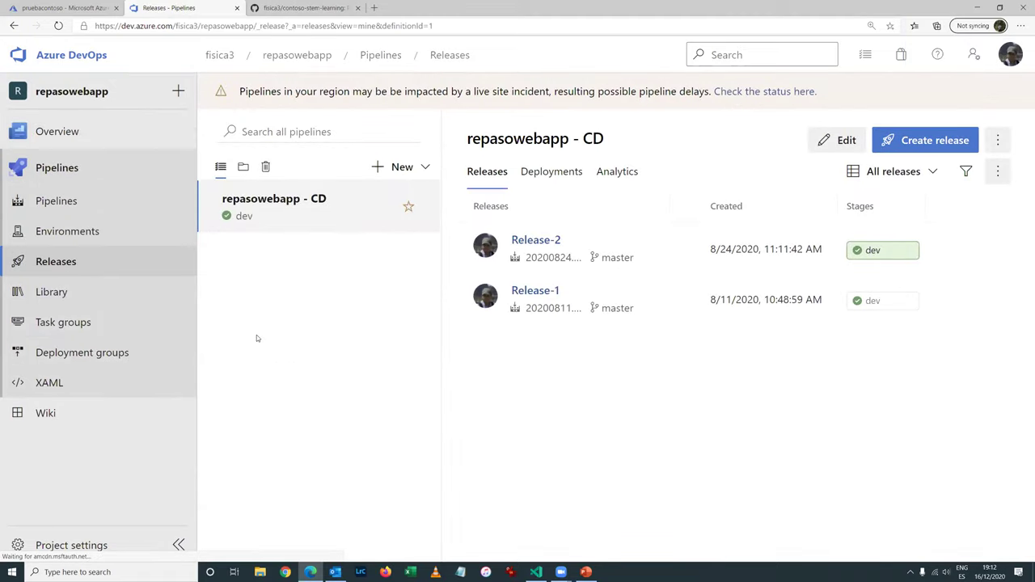
{"action": "left_click", "coordinate": [834, 143]}
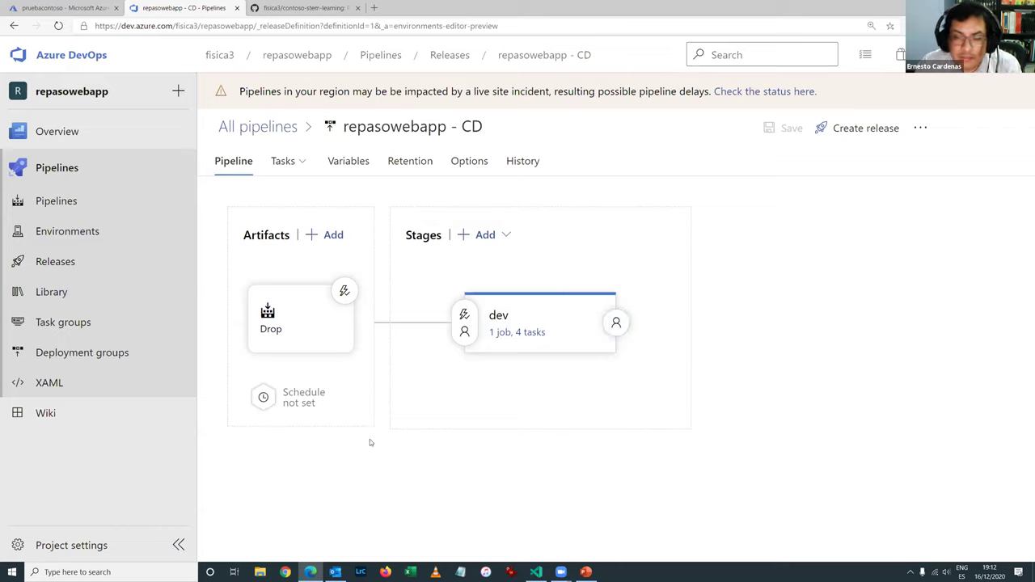
{"action": "left_click", "coordinate": [529, 333]}
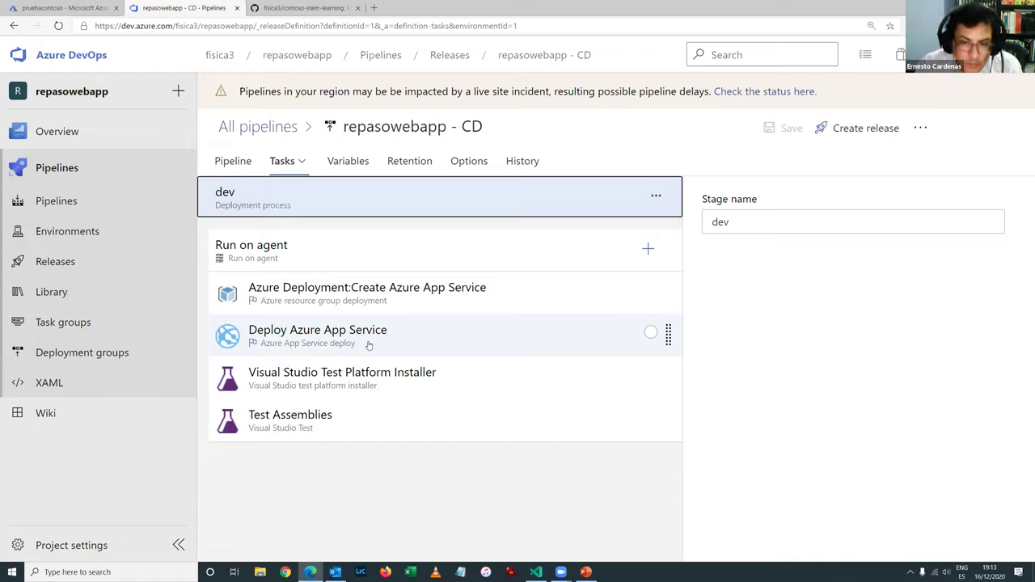
Open the repasowebapp project's build pipelines
{"action": "left_click", "coordinate": [73, 202]}
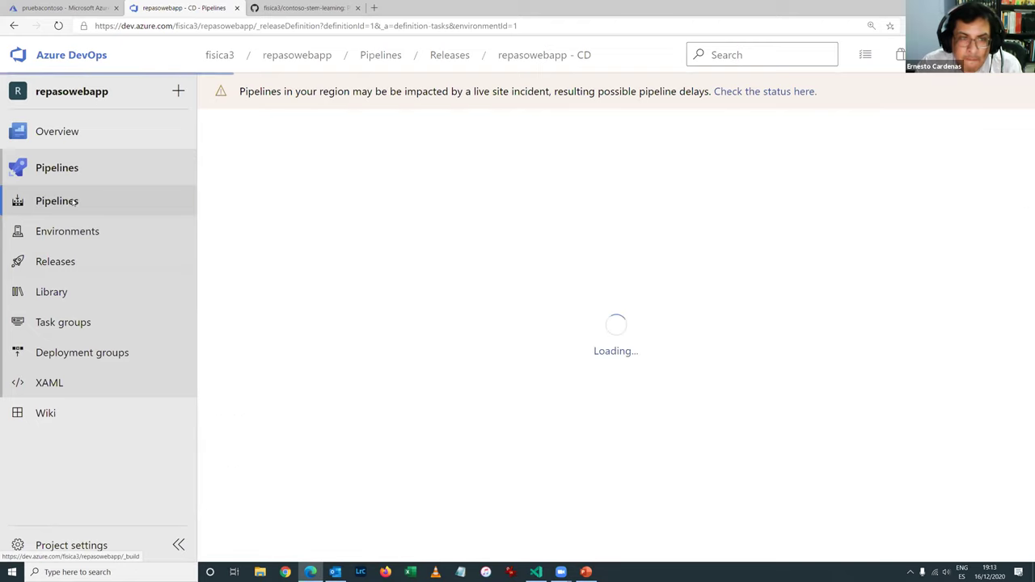